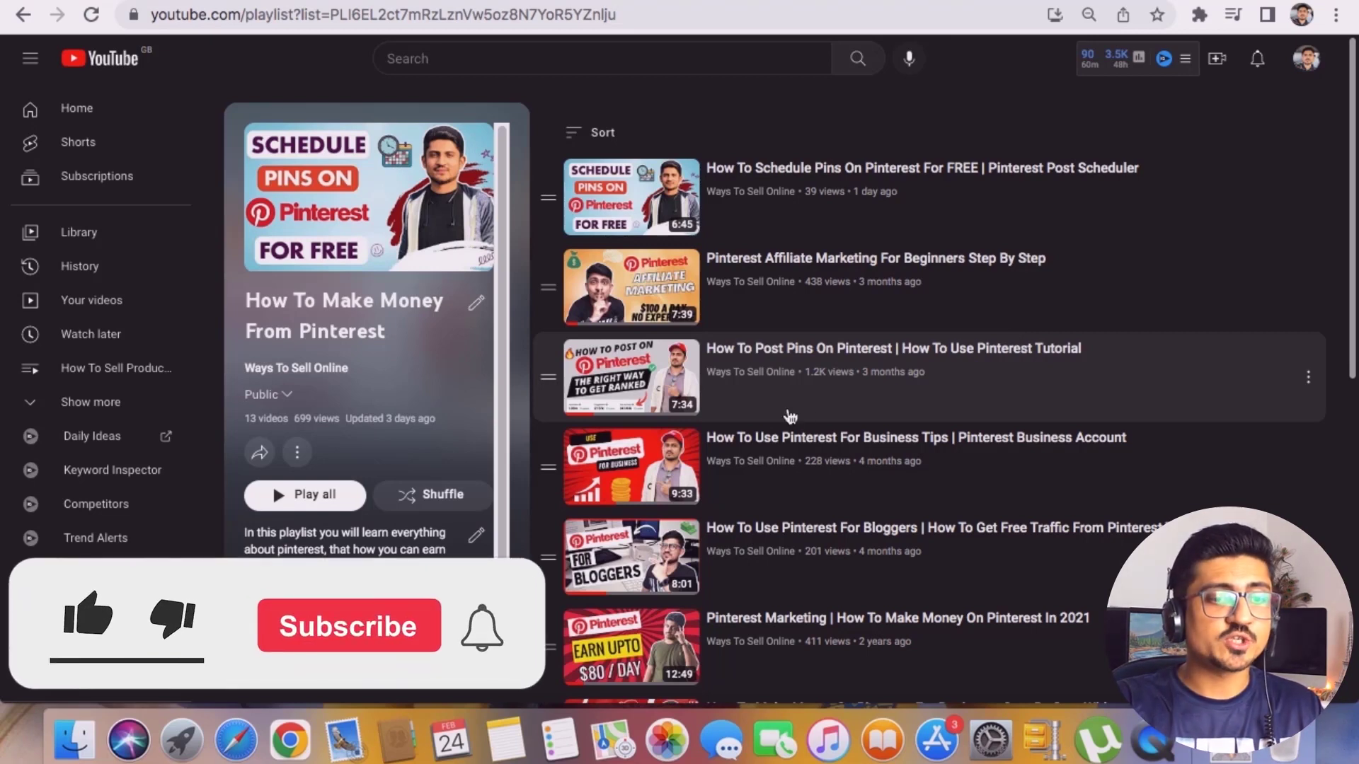
pyautogui.scroll(-8, 839, 410)
pyautogui.scroll(8, 840, 411)
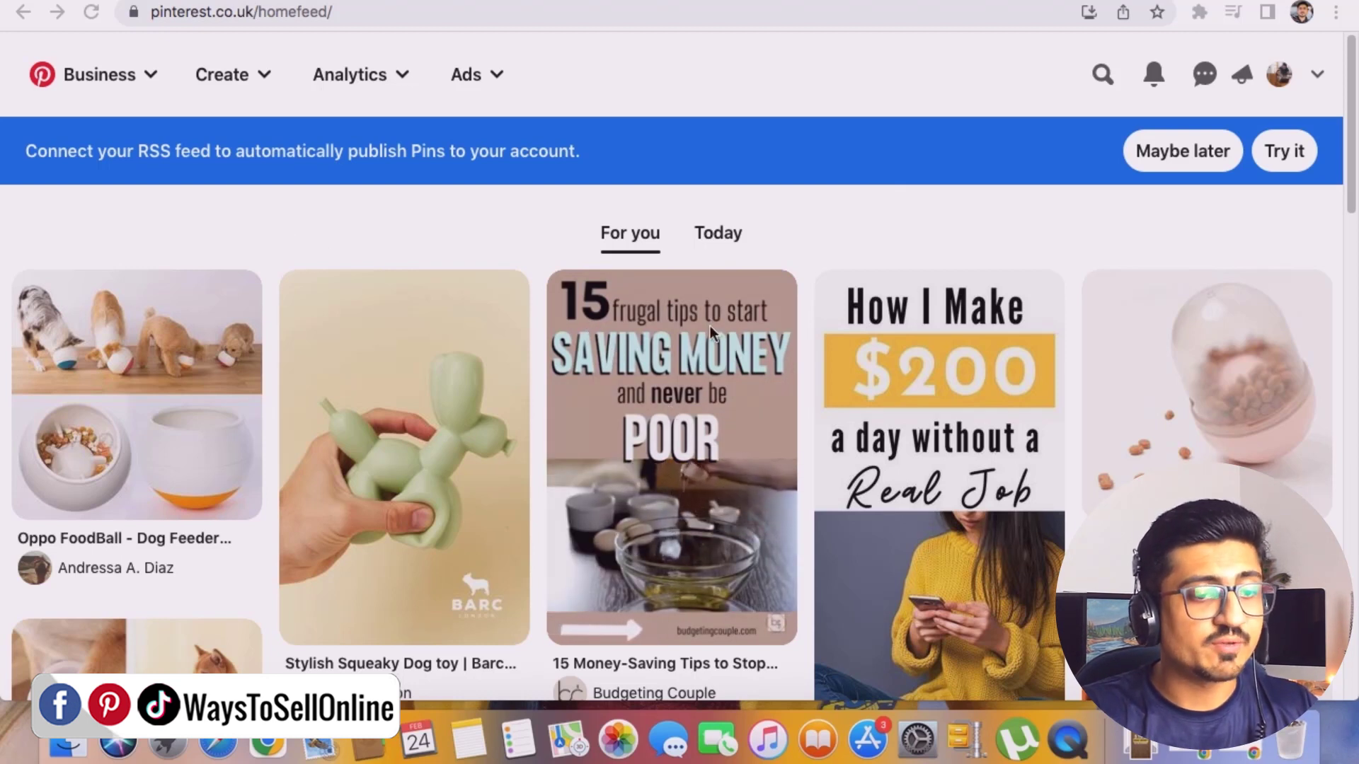
# Step: Switch to Pinterest and look over the product and money-making pins in the For you home feed
pyautogui.scroll(-5, 742, 487)
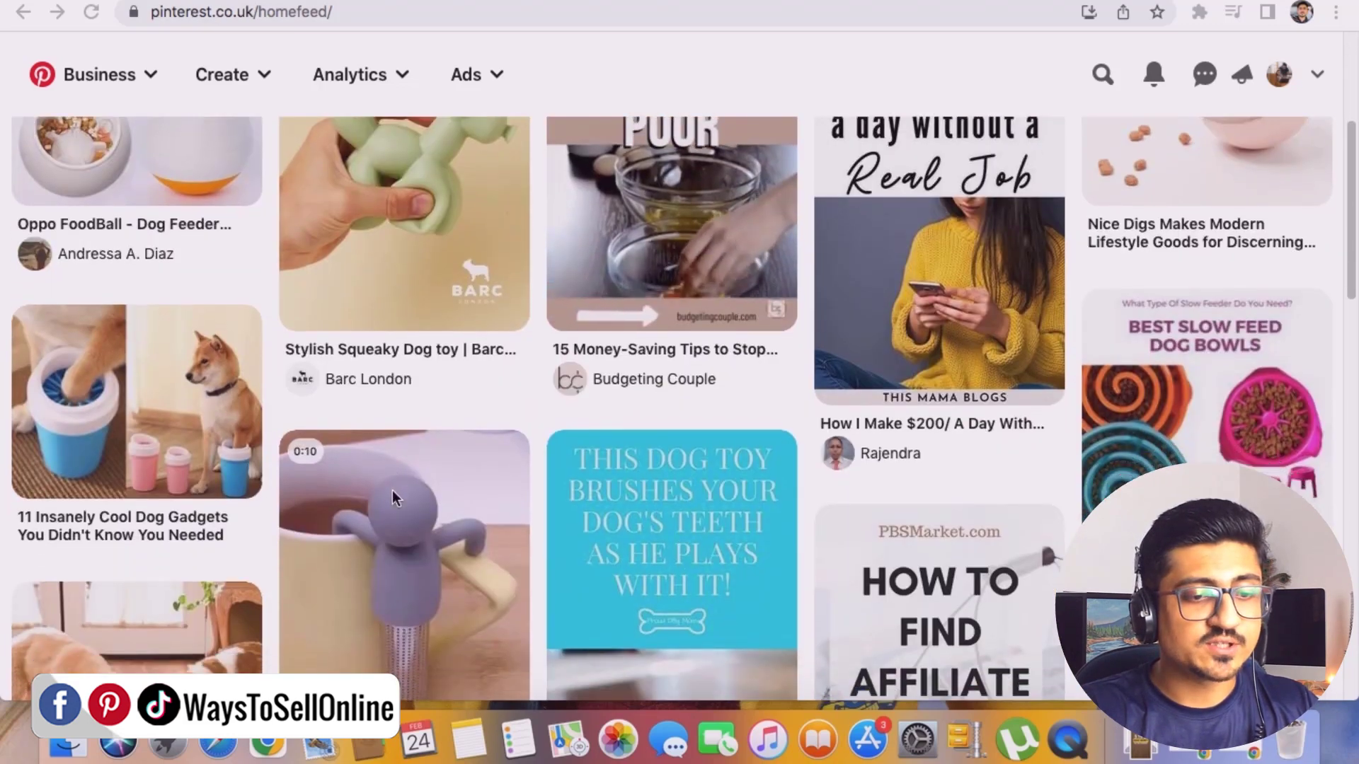
pyautogui.scroll(-5, 392, 490)
pyautogui.scroll(5, 747, 421)
pyautogui.scroll(3, 703, 383)
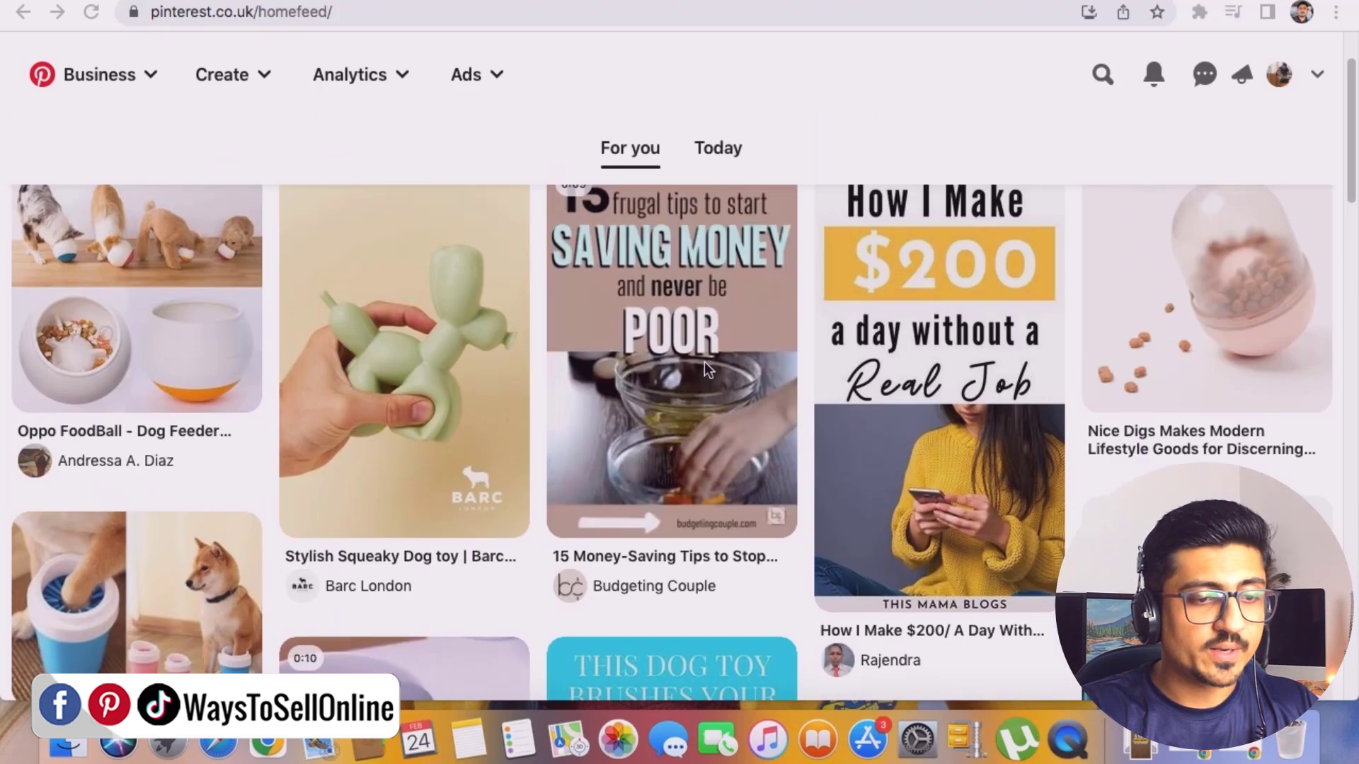
pyautogui.scroll(-10, 808, 411)
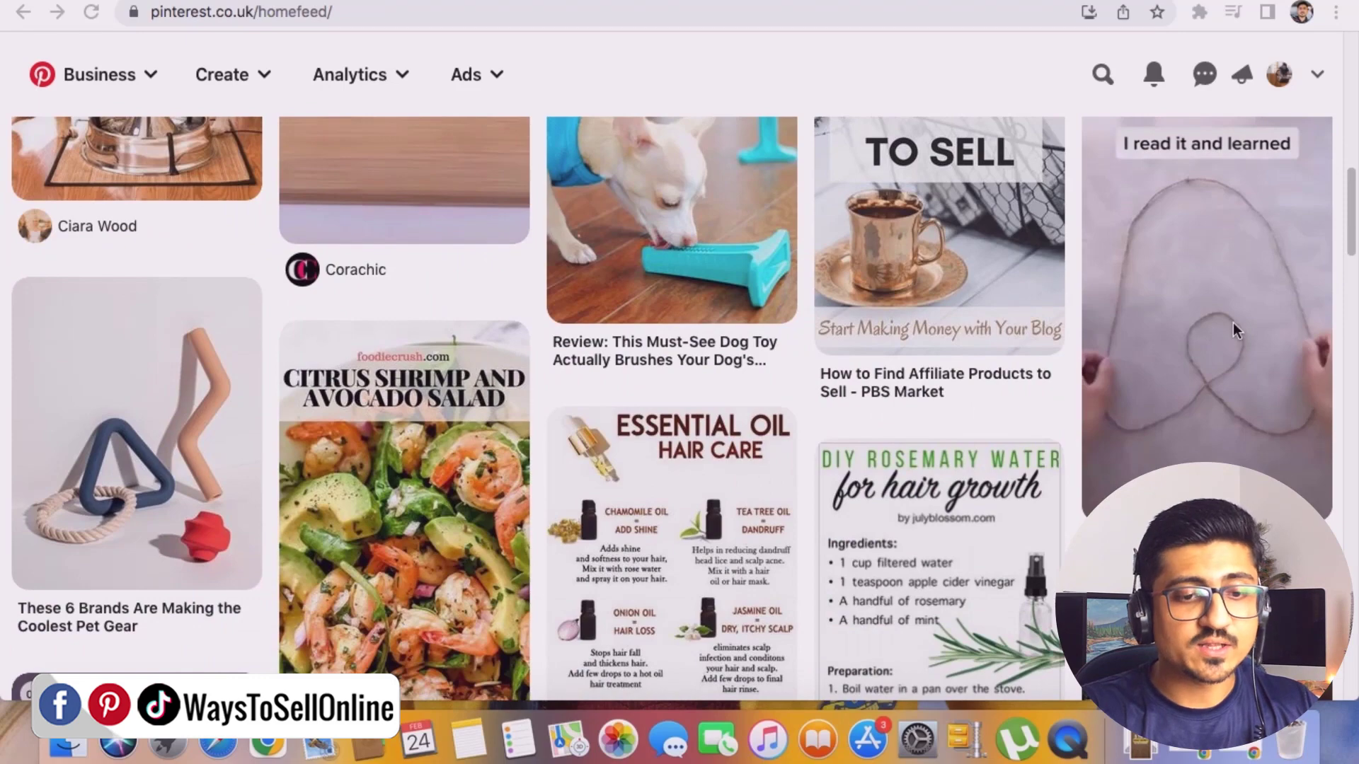
pyautogui.scroll(10, 764, 346)
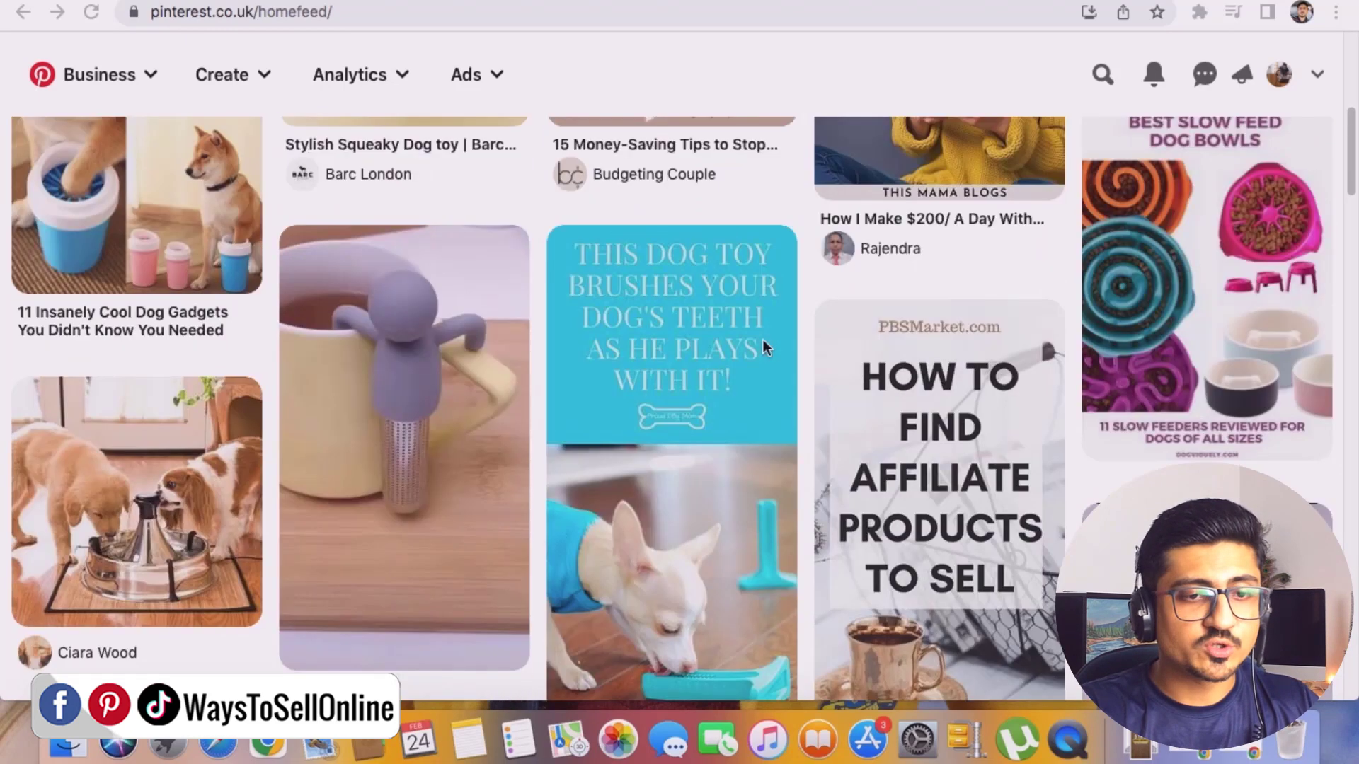
pyautogui.scroll(2, 998, 177)
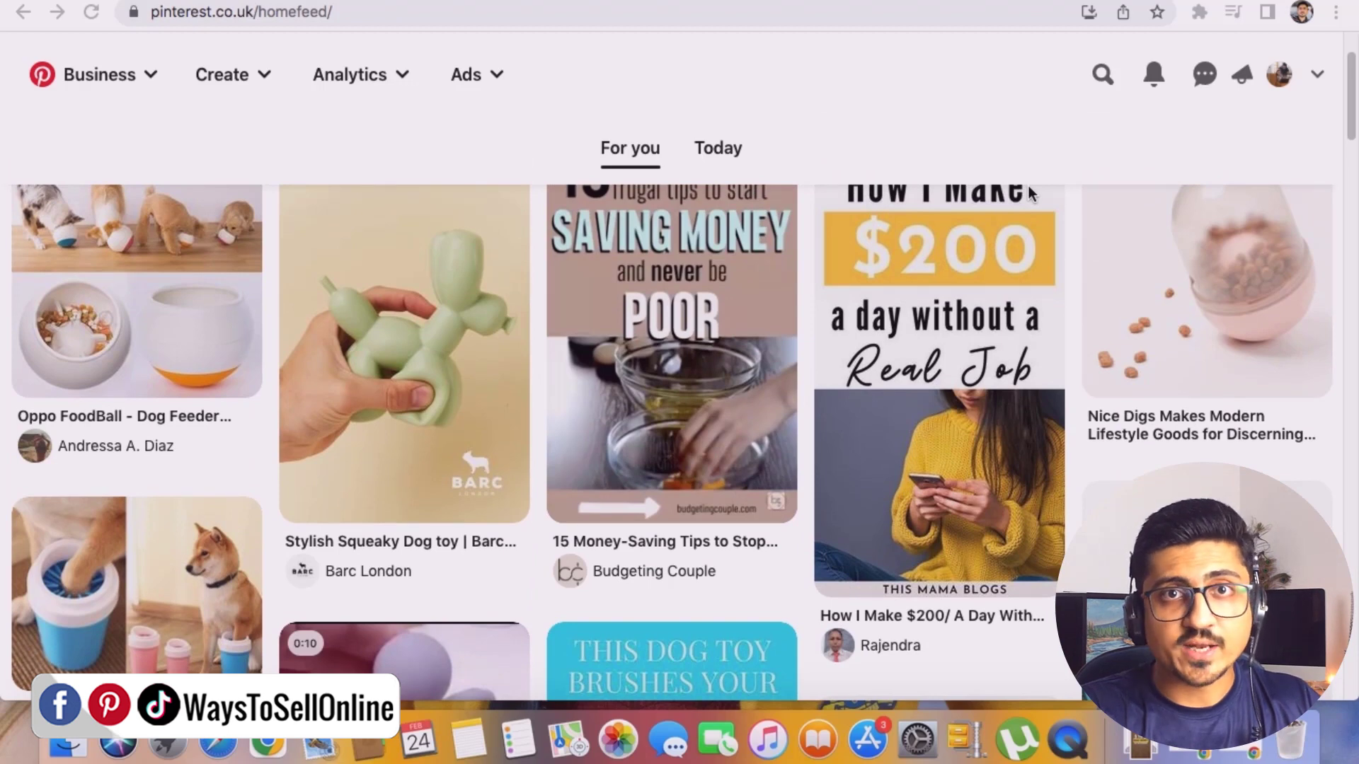
pyautogui.scroll(2, 1028, 186)
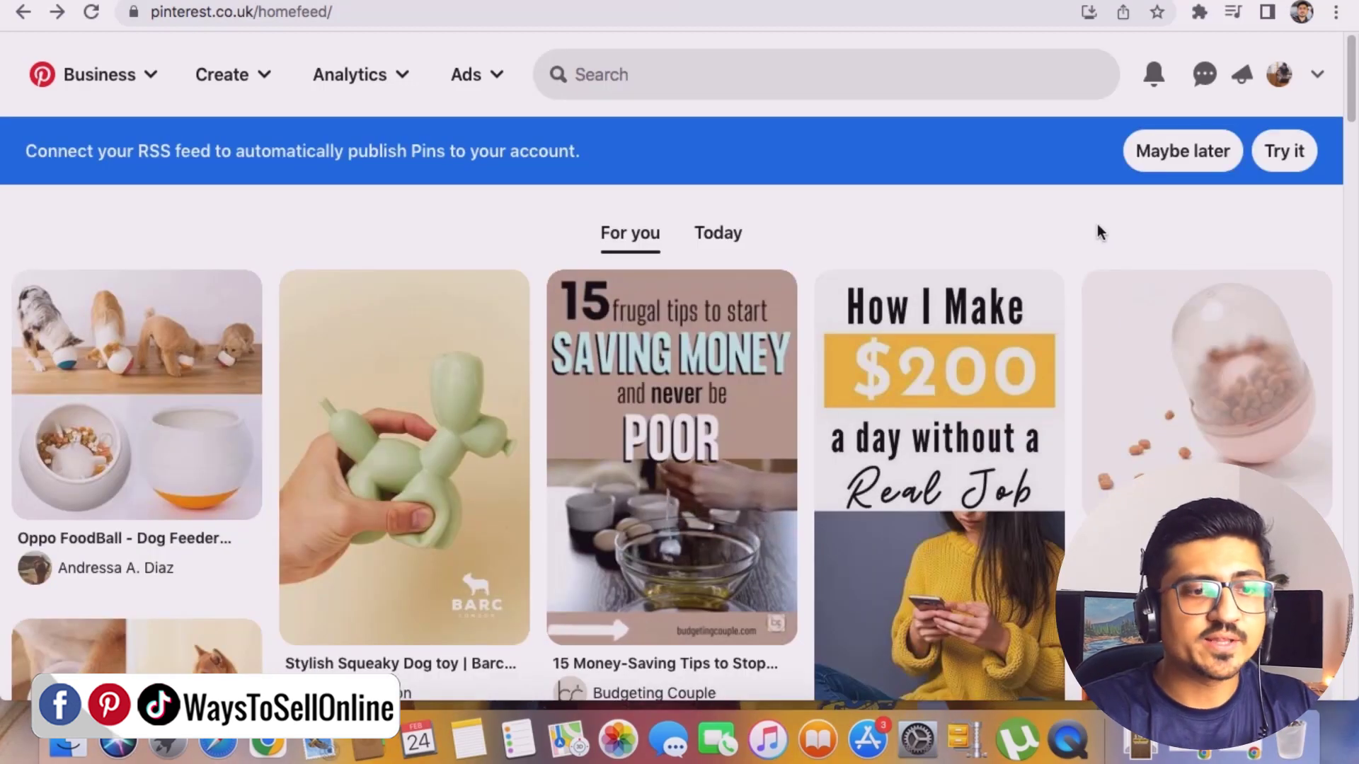
# Step: Search Pinterest for "best kitchen gadgets"
pyautogui.click(871, 62)
pyautogui.write('kitchen gadgets')
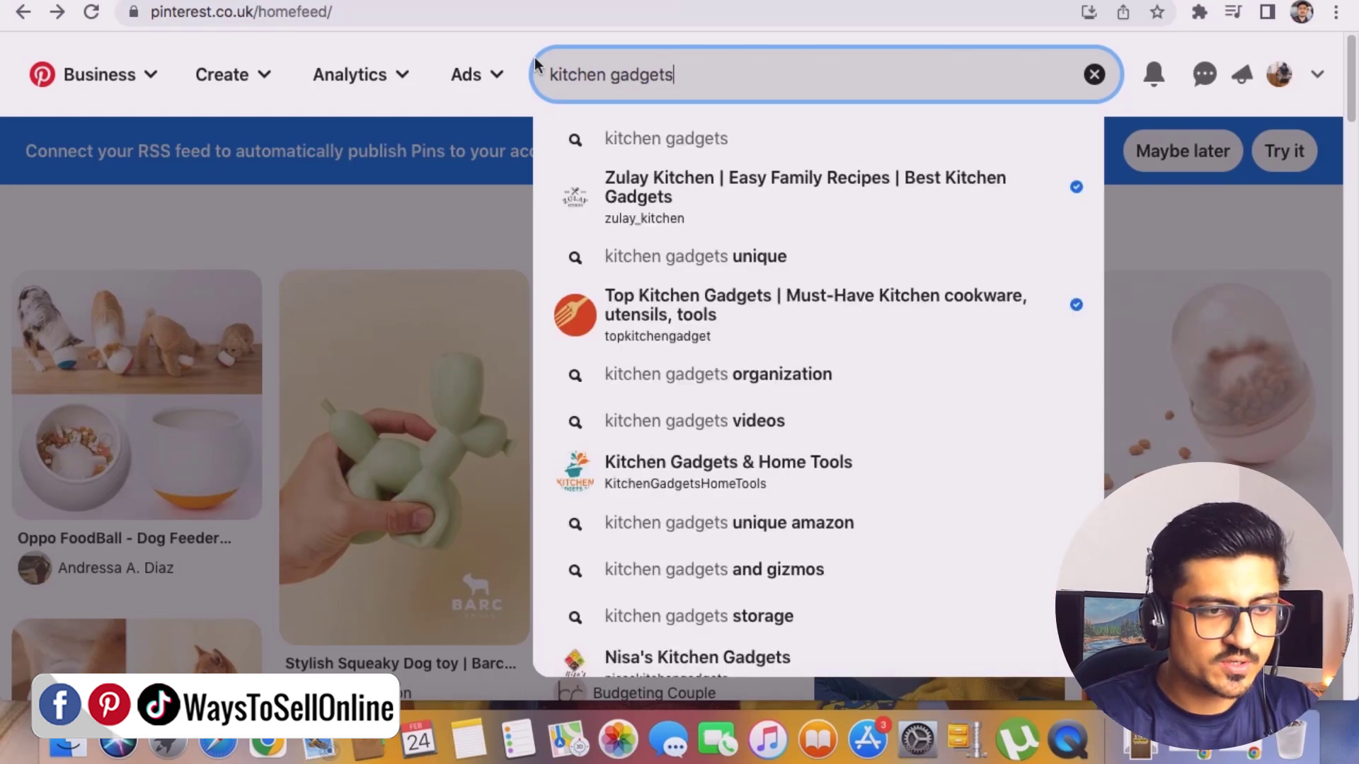
pyautogui.write('best')
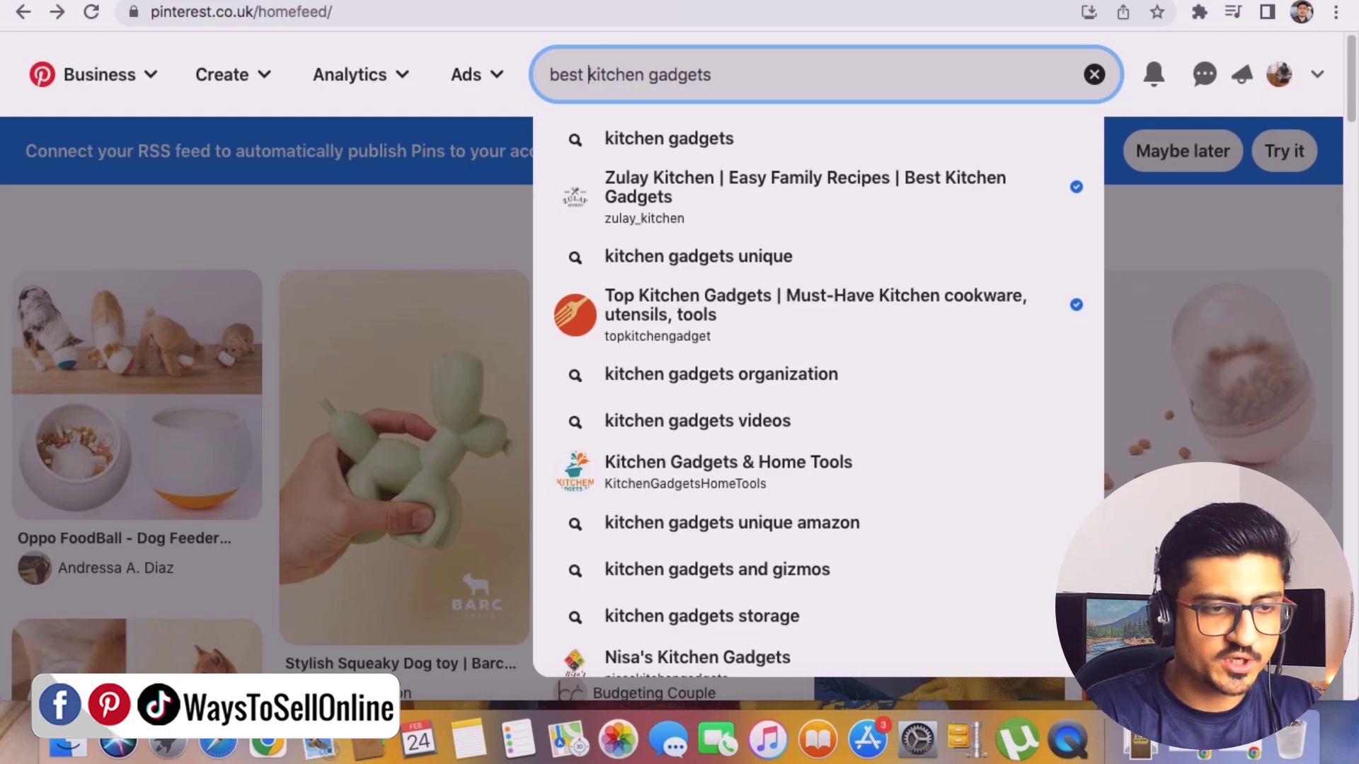
pyautogui.press('Return')
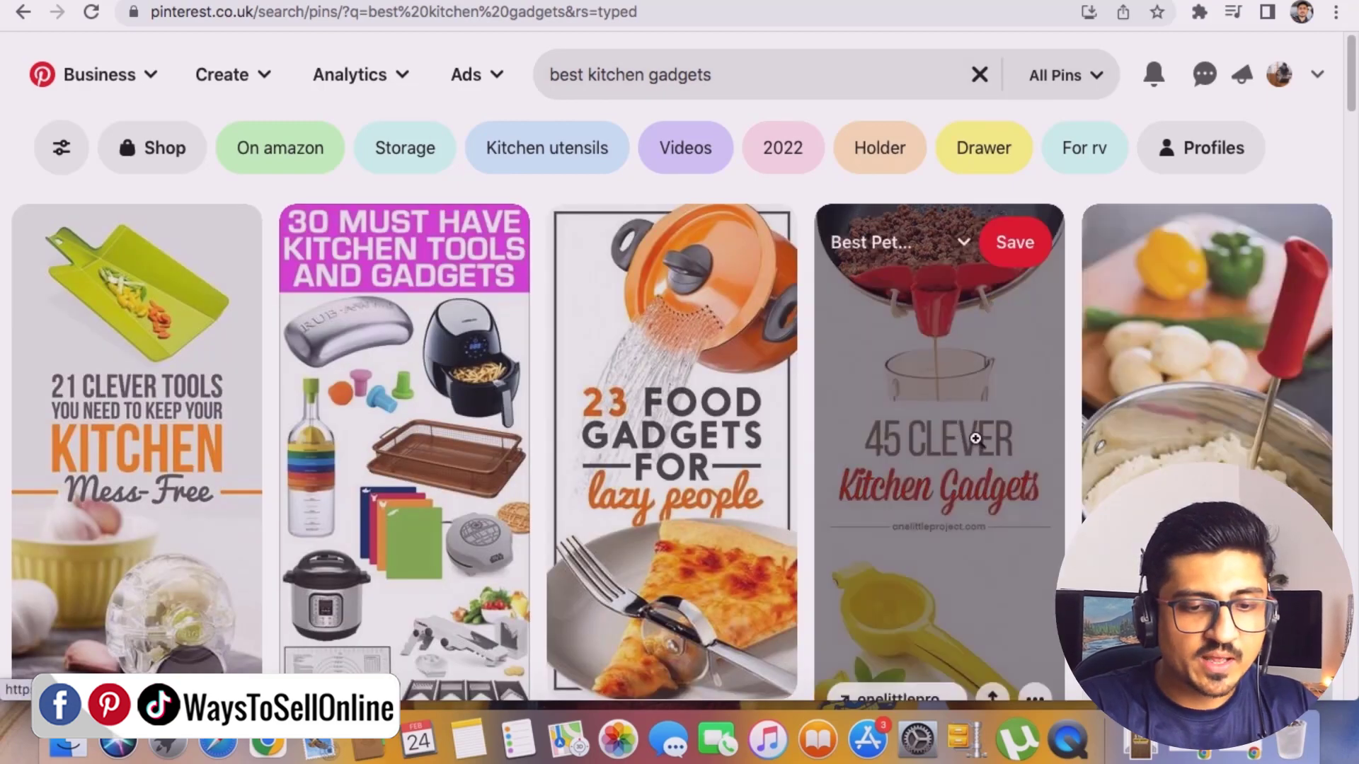
# Step: Examine the kitchen gadget search results for product pins and open the hand whisk video pin
pyautogui.scroll(-10, 975, 439)
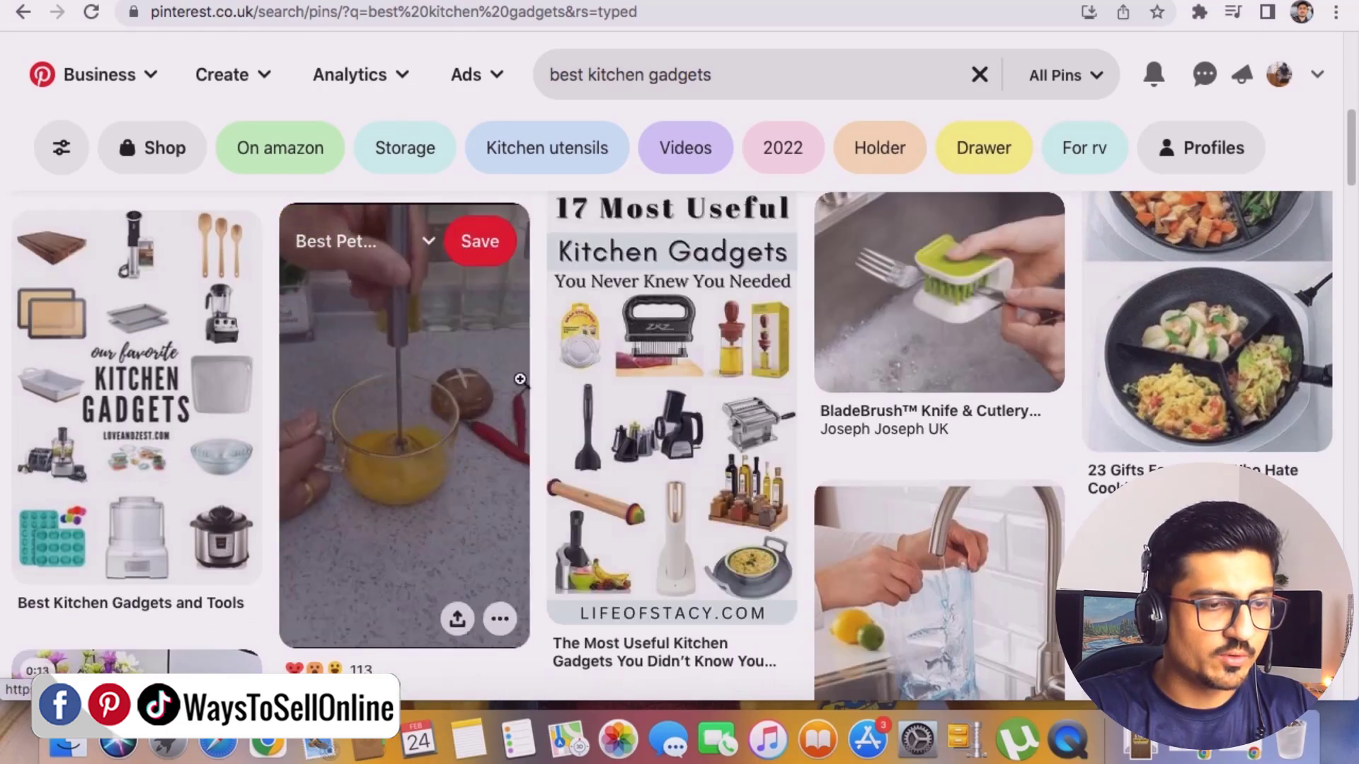
pyautogui.scroll(-6, 777, 401)
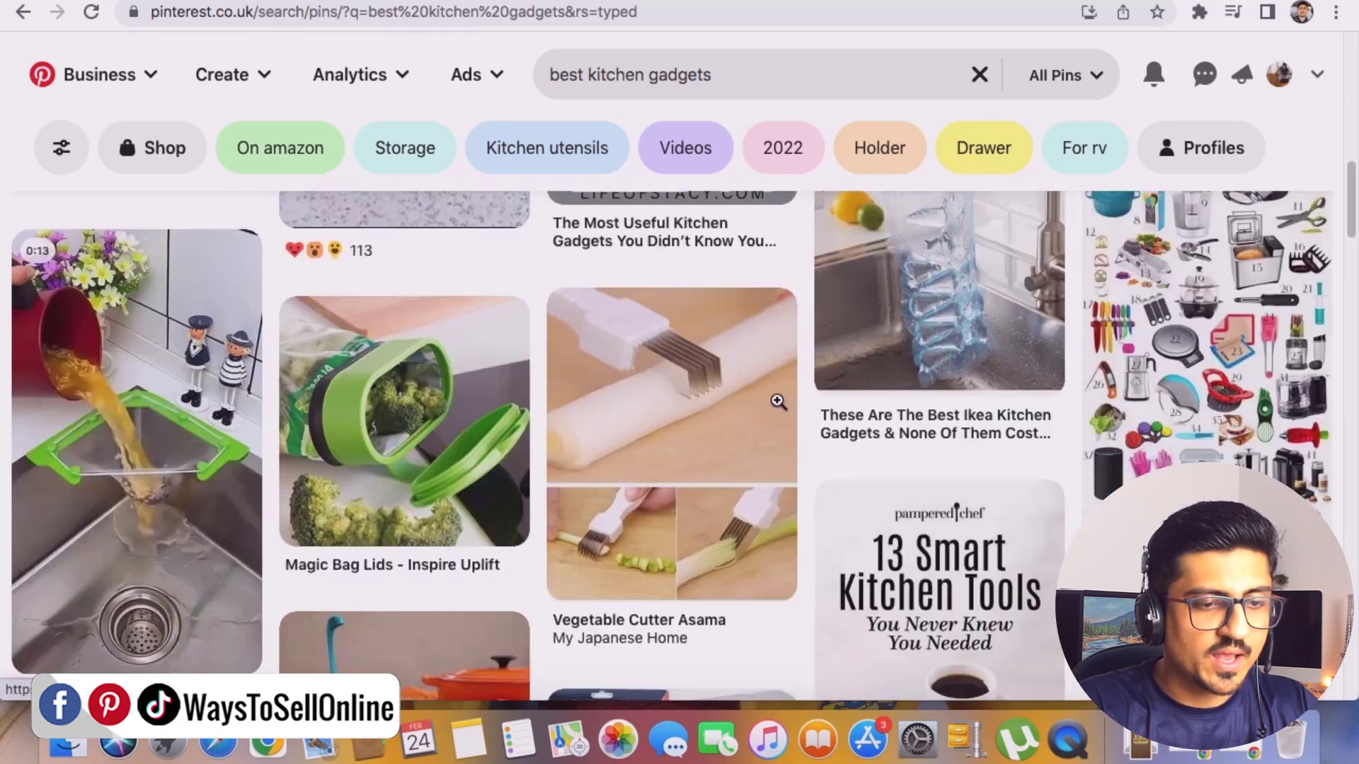
pyautogui.scroll(-10, 777, 401)
pyautogui.scroll(9, 501, 434)
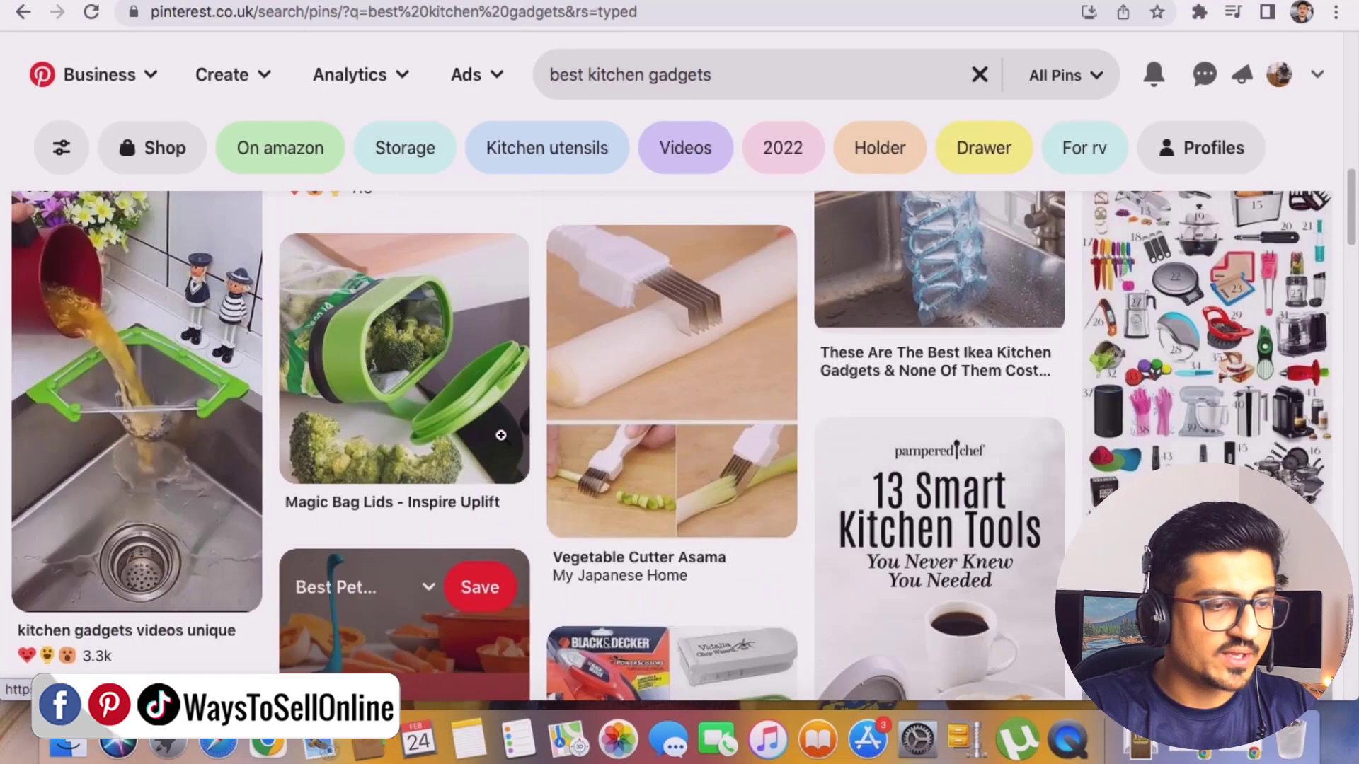
pyautogui.scroll(3, 501, 434)
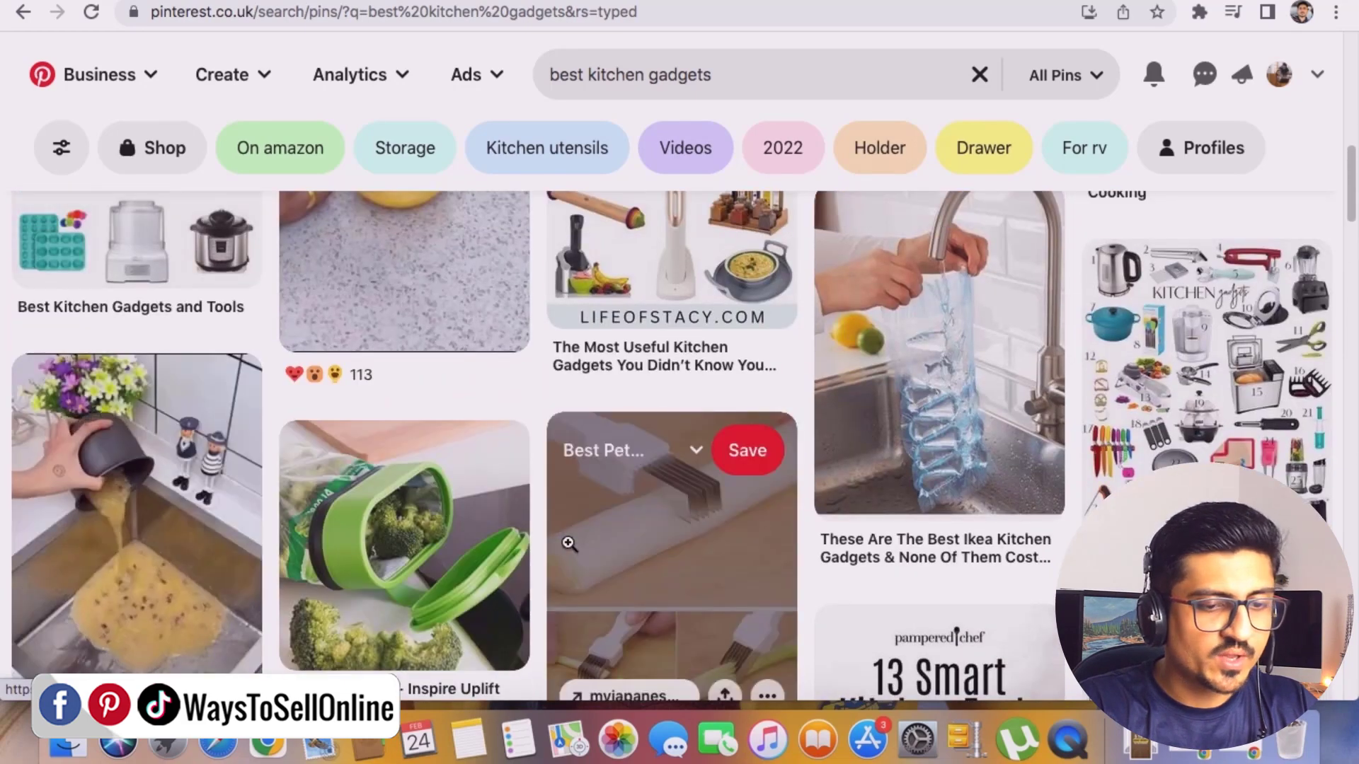
pyautogui.scroll(-10, 568, 544)
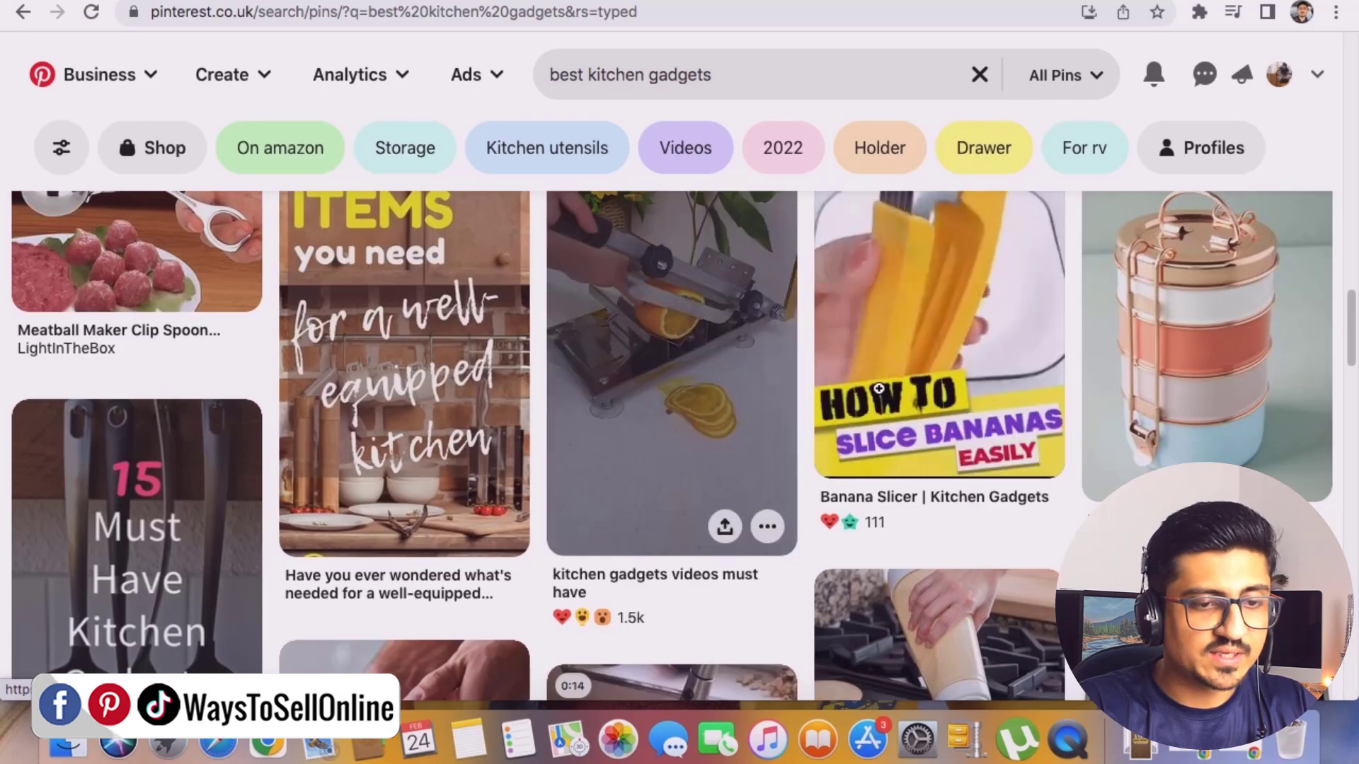
pyautogui.scroll(3, 975, 347)
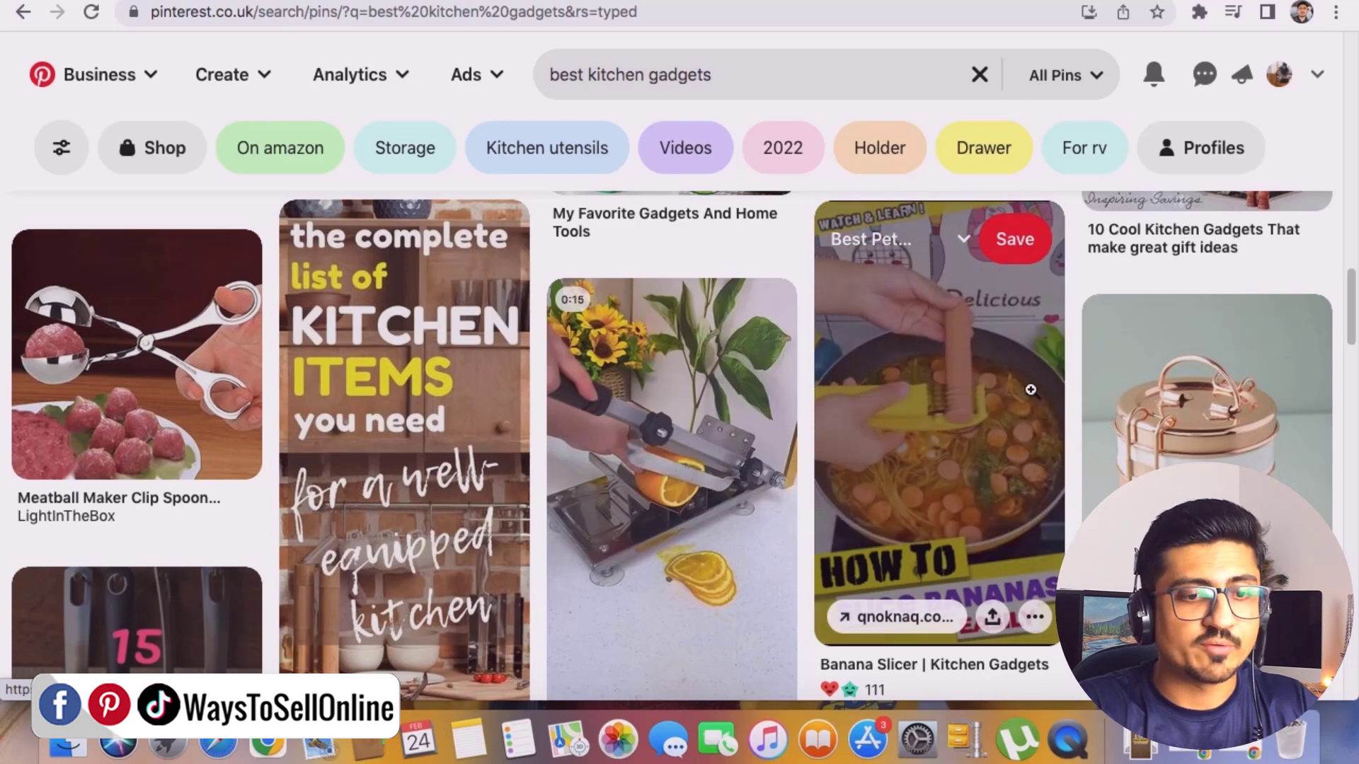
pyautogui.scroll(5, 1030, 390)
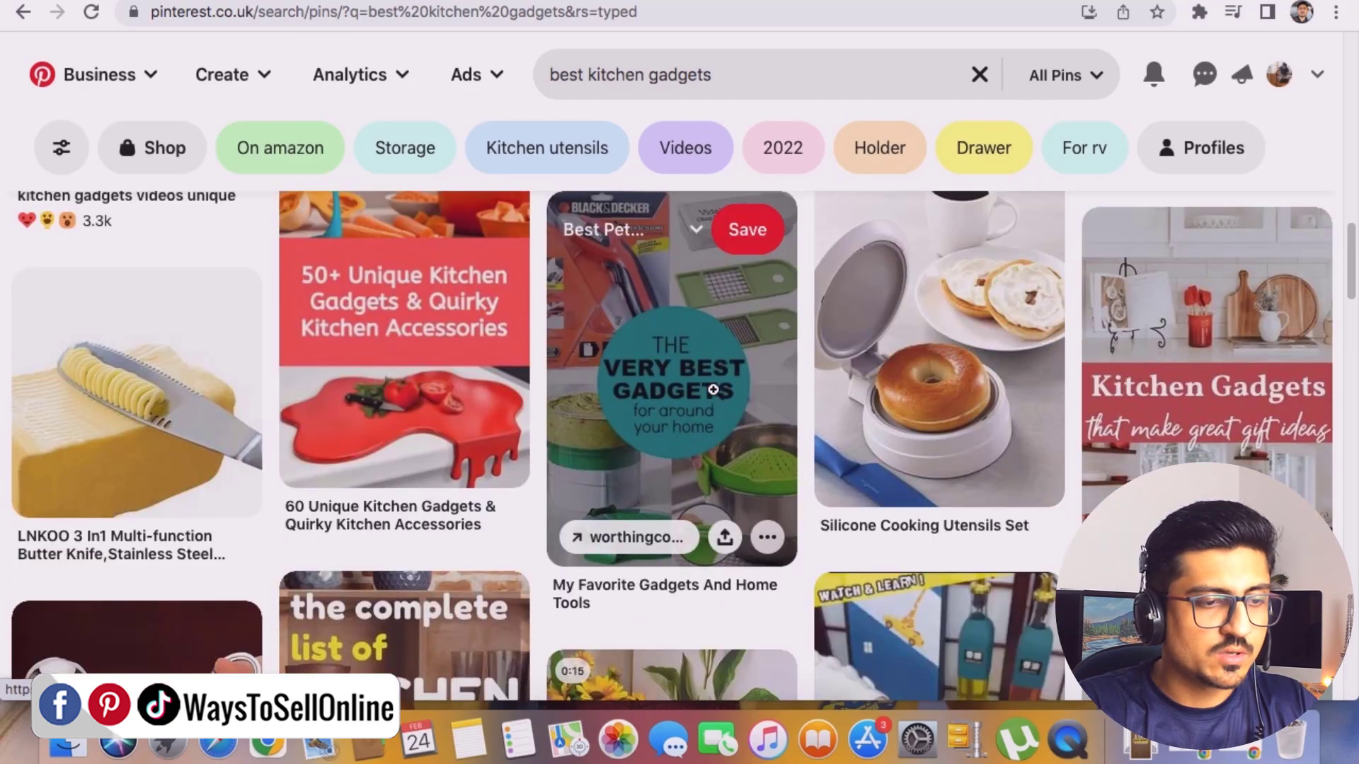
pyautogui.scroll(4, 712, 389)
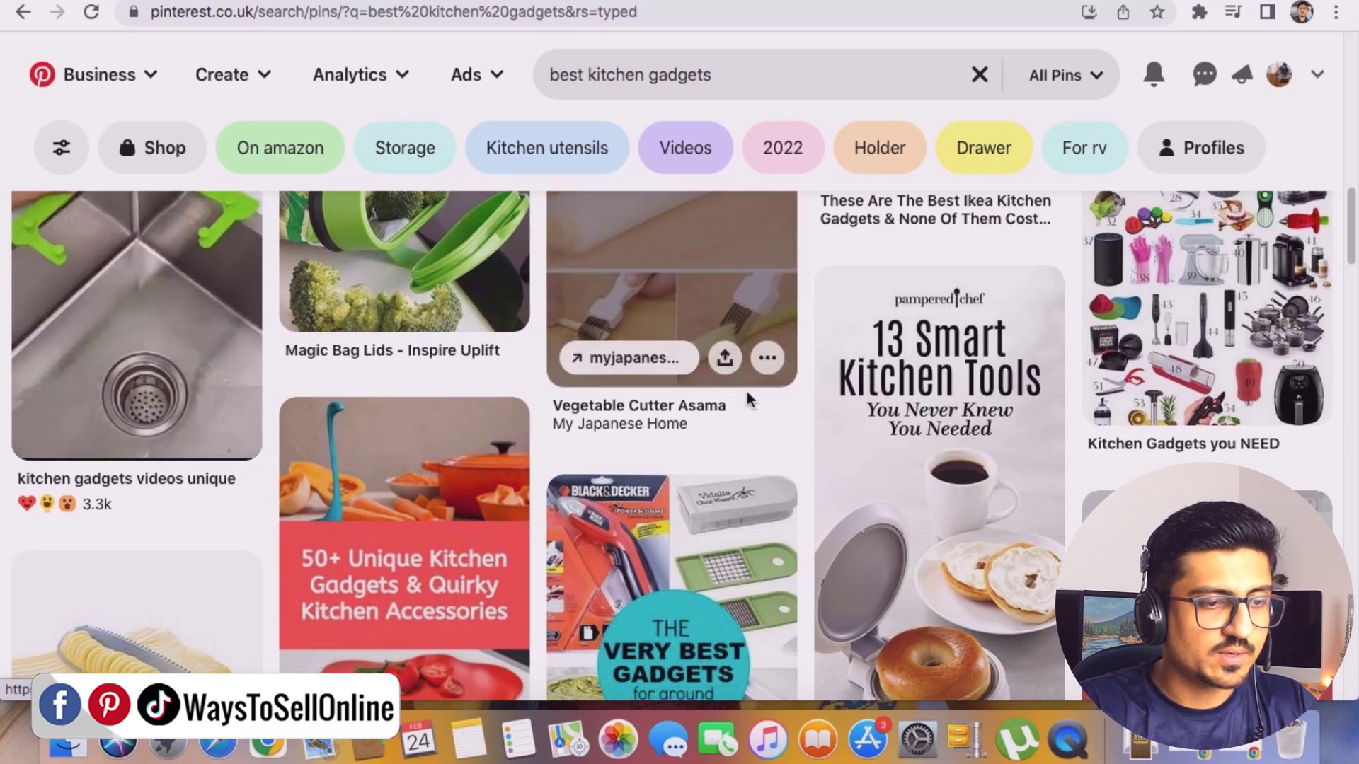
pyautogui.scroll(10, 750, 399)
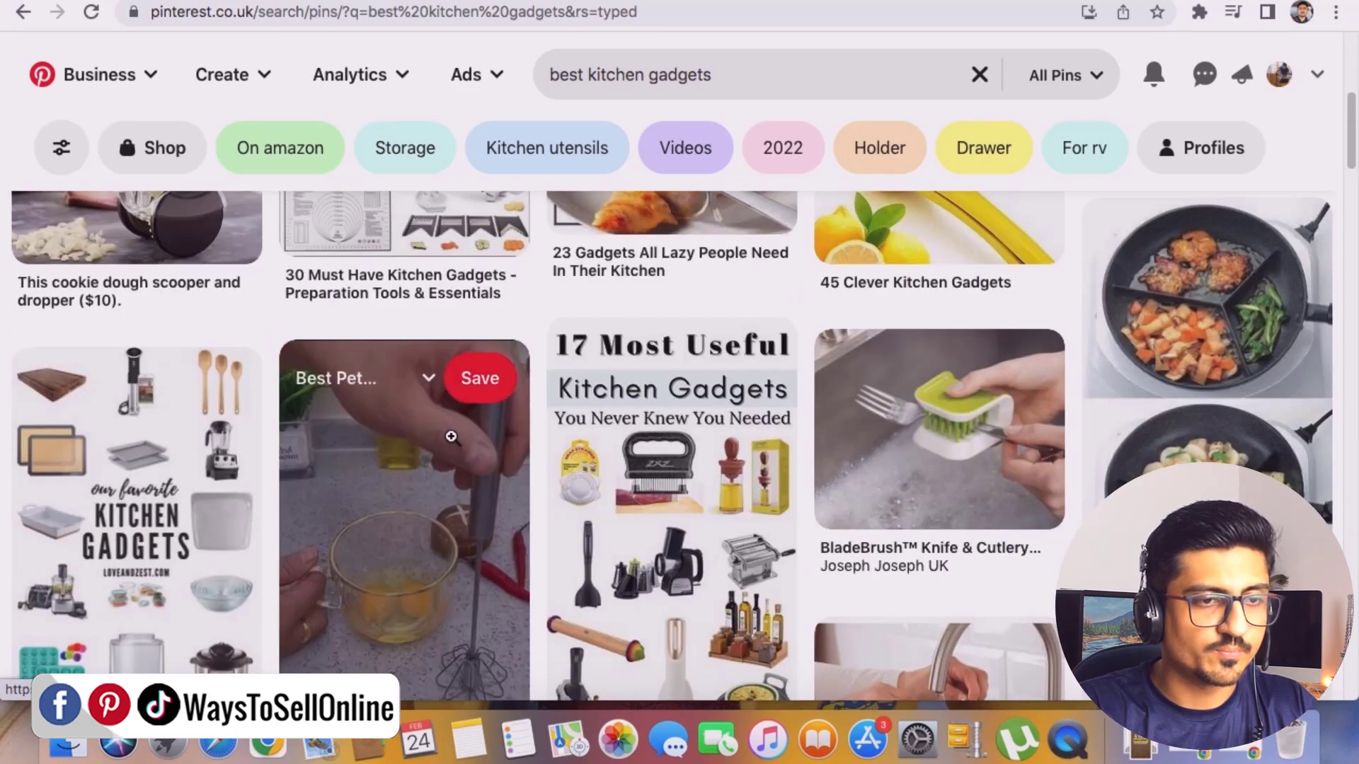
pyautogui.click(450, 436)
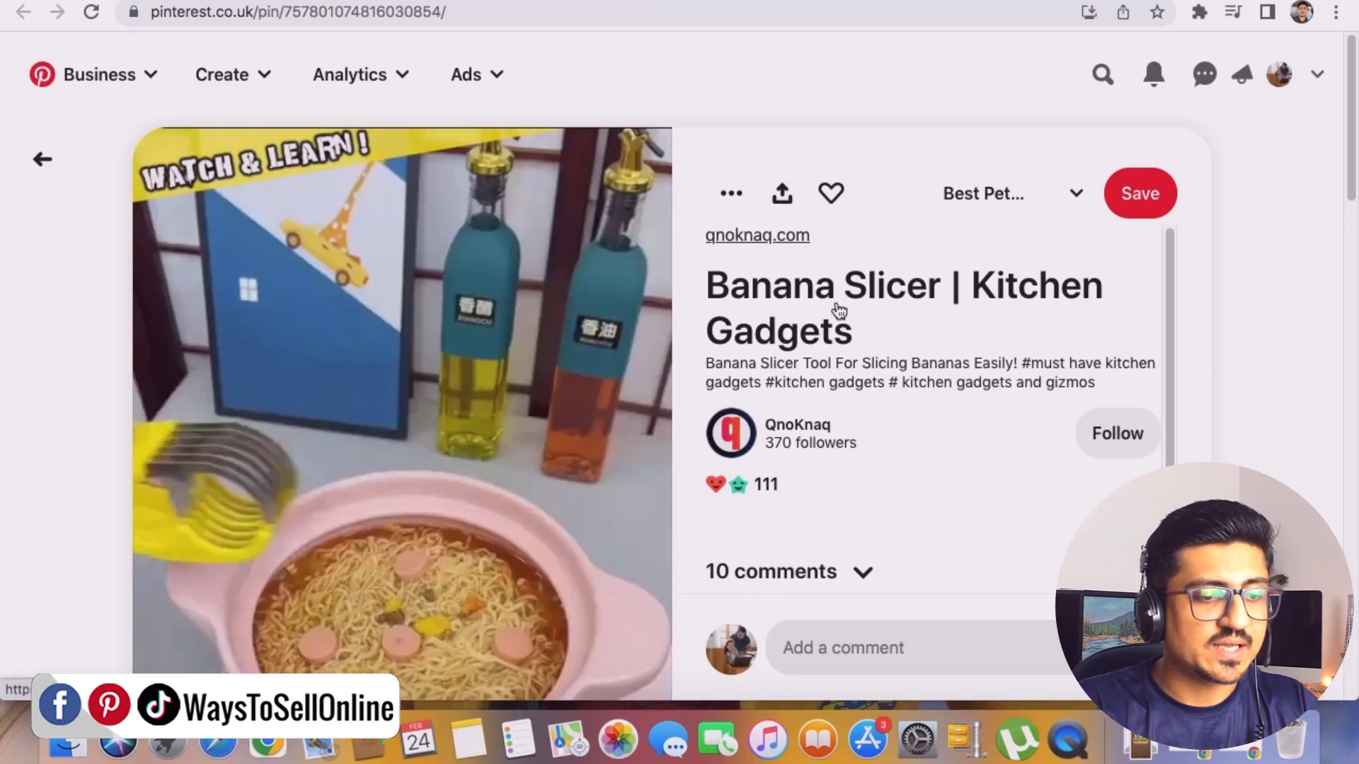
# Step: Examine the Banana Slicer pin's description, reactions and comments, and replay its video
pyautogui.scroll(-2, 842, 347)
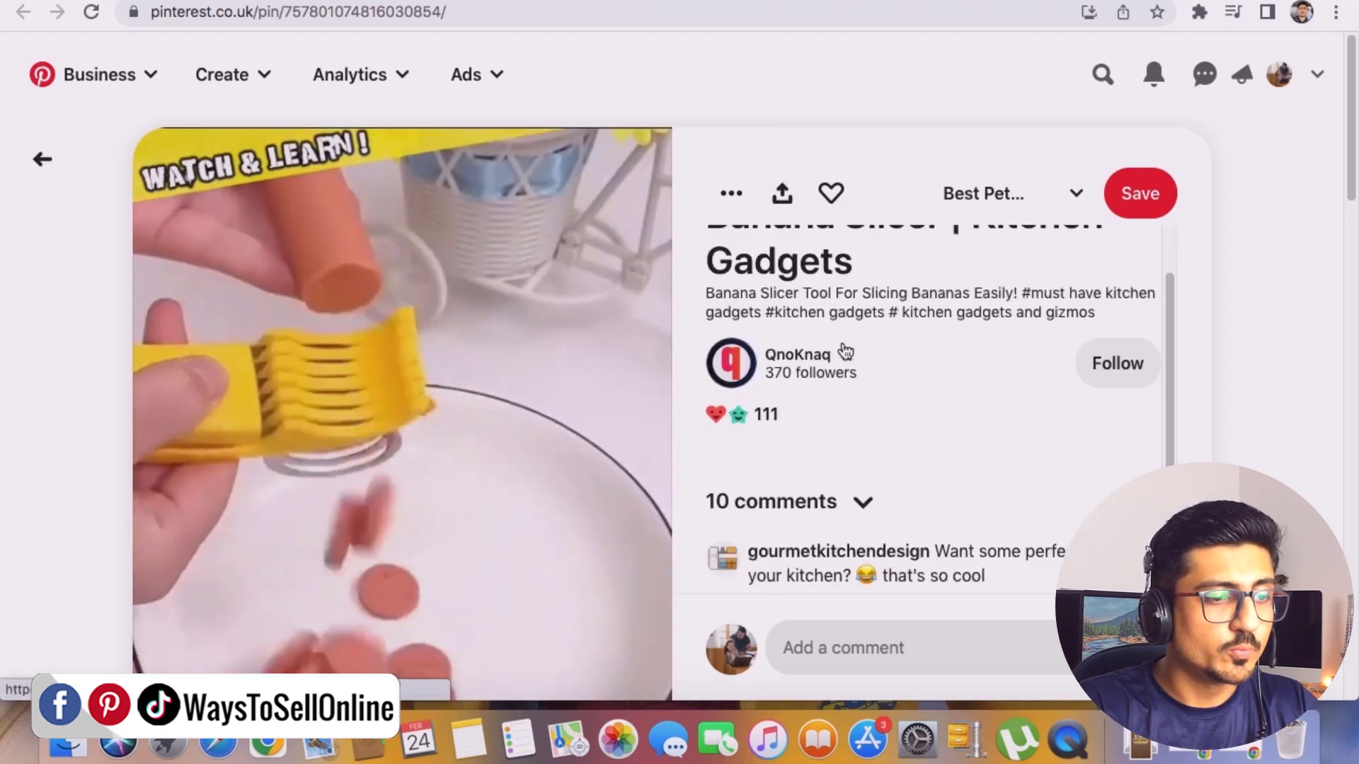
pyautogui.scroll(-2, 791, 320)
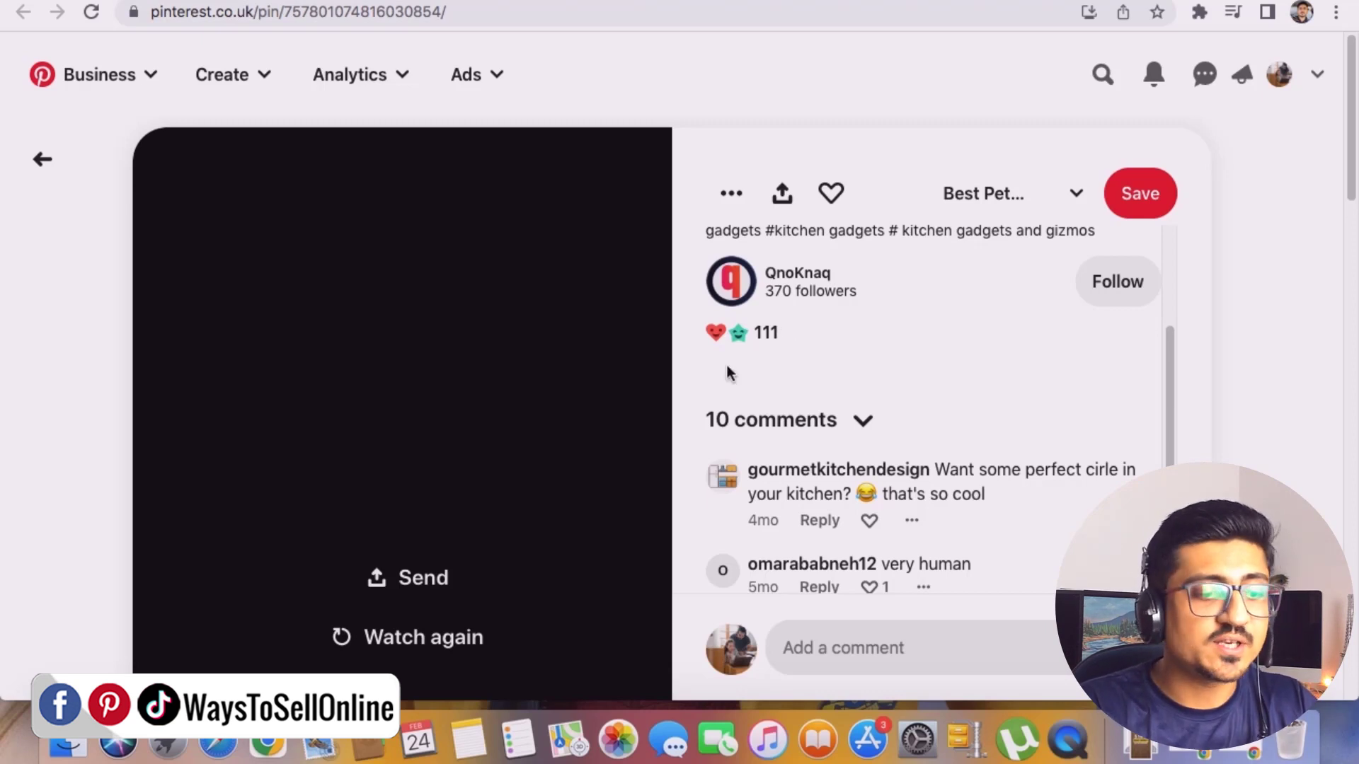
pyautogui.scroll(-1, 677, 407)
pyautogui.click(397, 606)
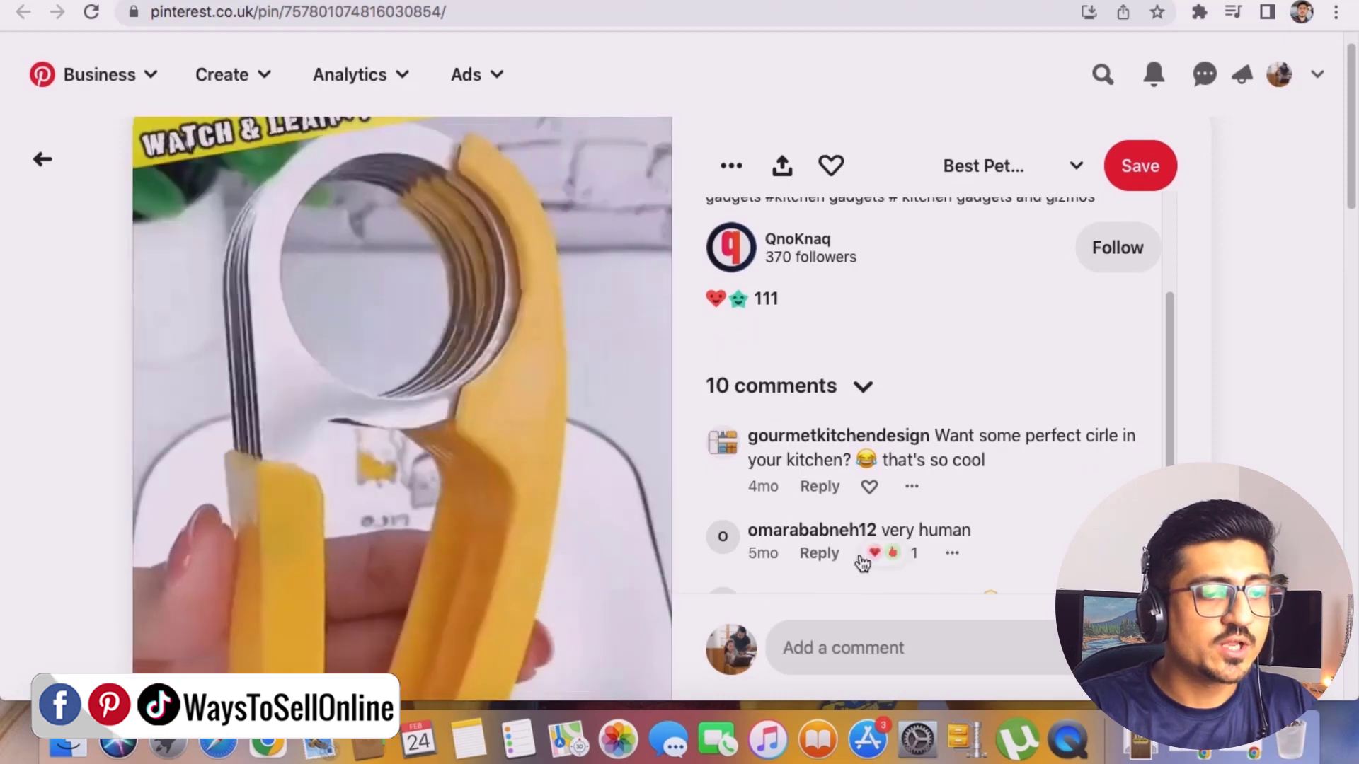
pyautogui.scroll(-3, 861, 564)
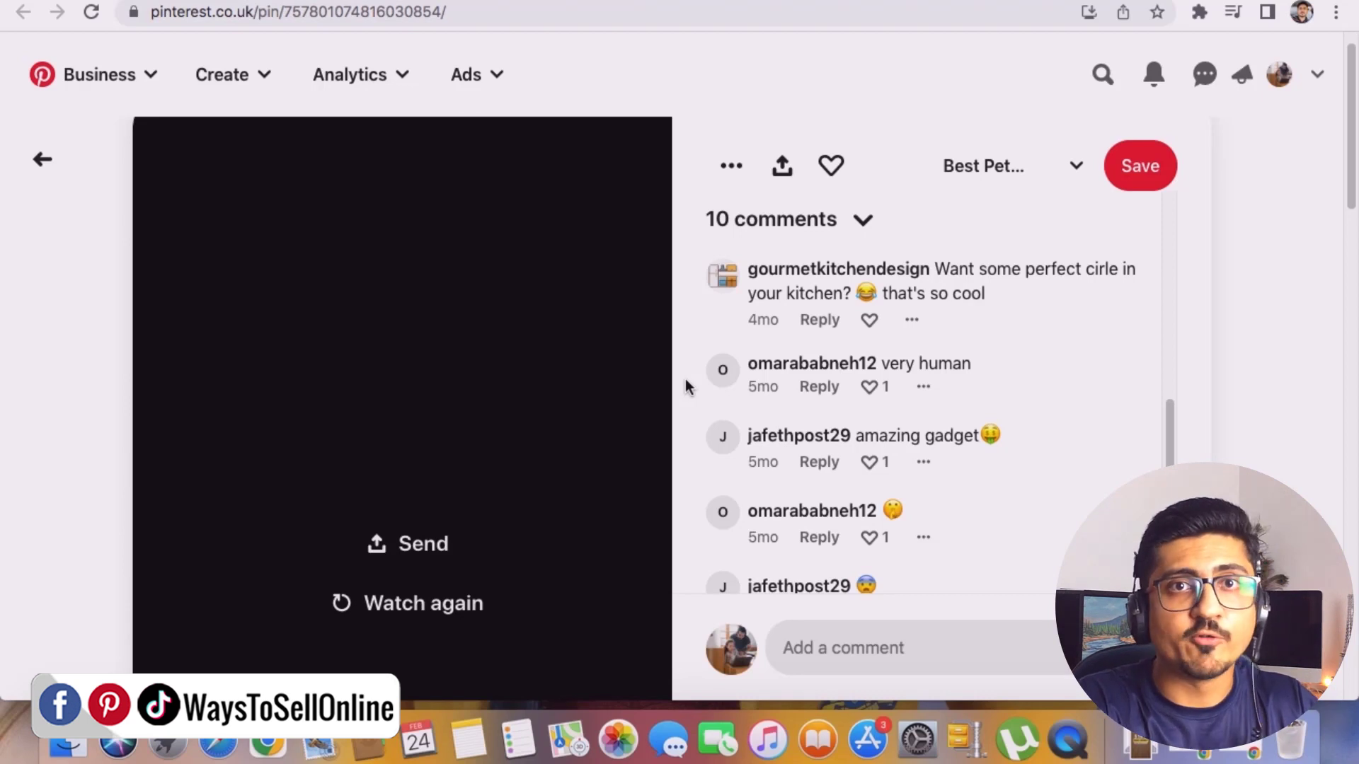
pyautogui.scroll(5, 1050, 375)
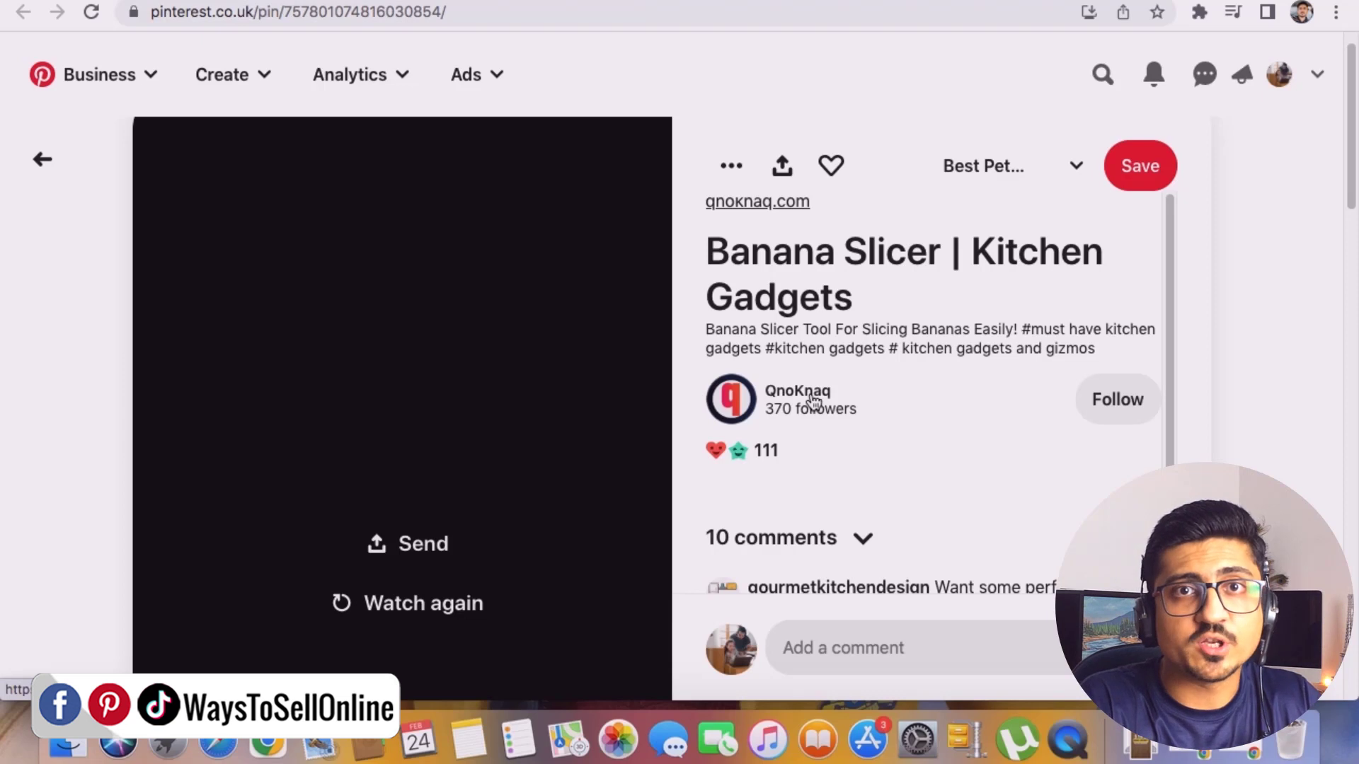
# Step: Open the QnoKnaq profile and the qnoknaq.com store linked from the Banana Slicer pin
pyautogui.rightClick(808, 393)
pyautogui.click(808, 393)
pyautogui.click(764, 205)
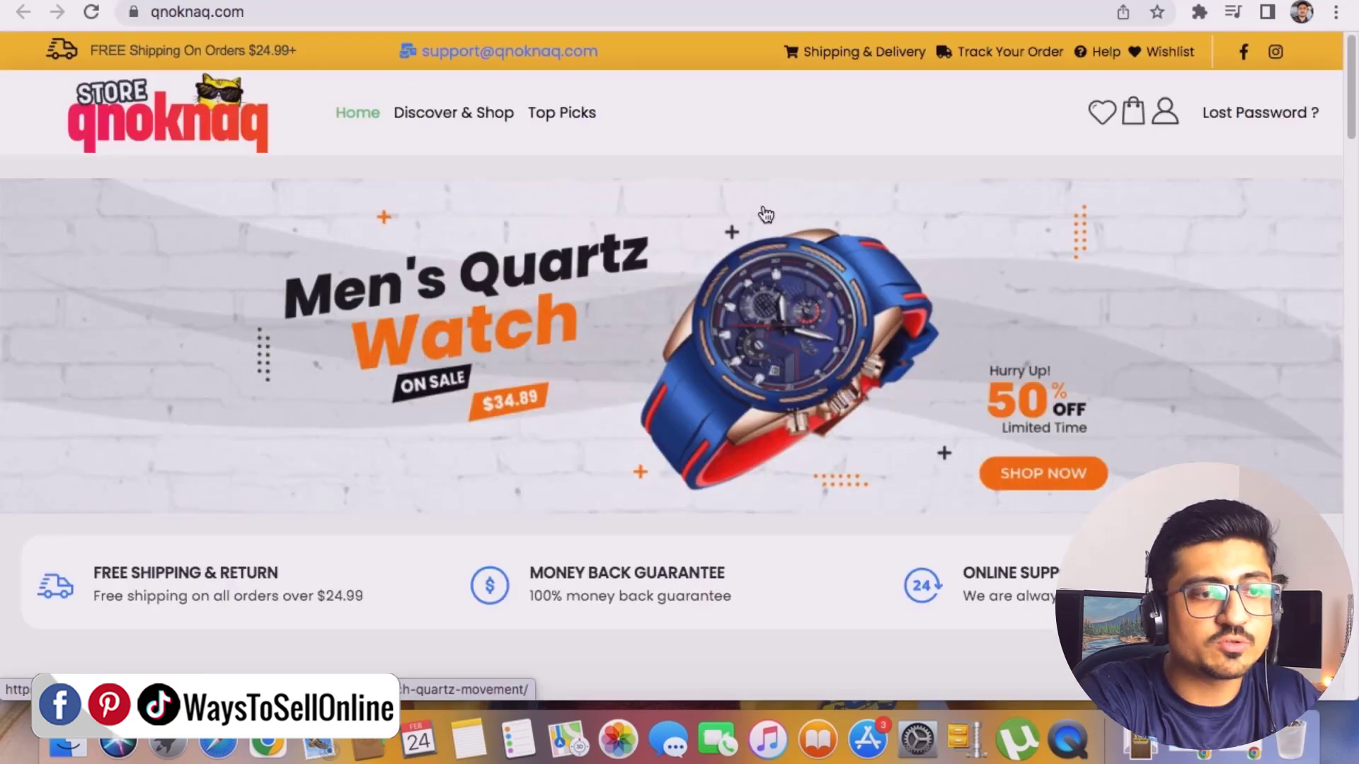
# Step: Examine the Trending Products and their prices on the qnoknaq.com home page
pyautogui.scroll(-10, 804, 303)
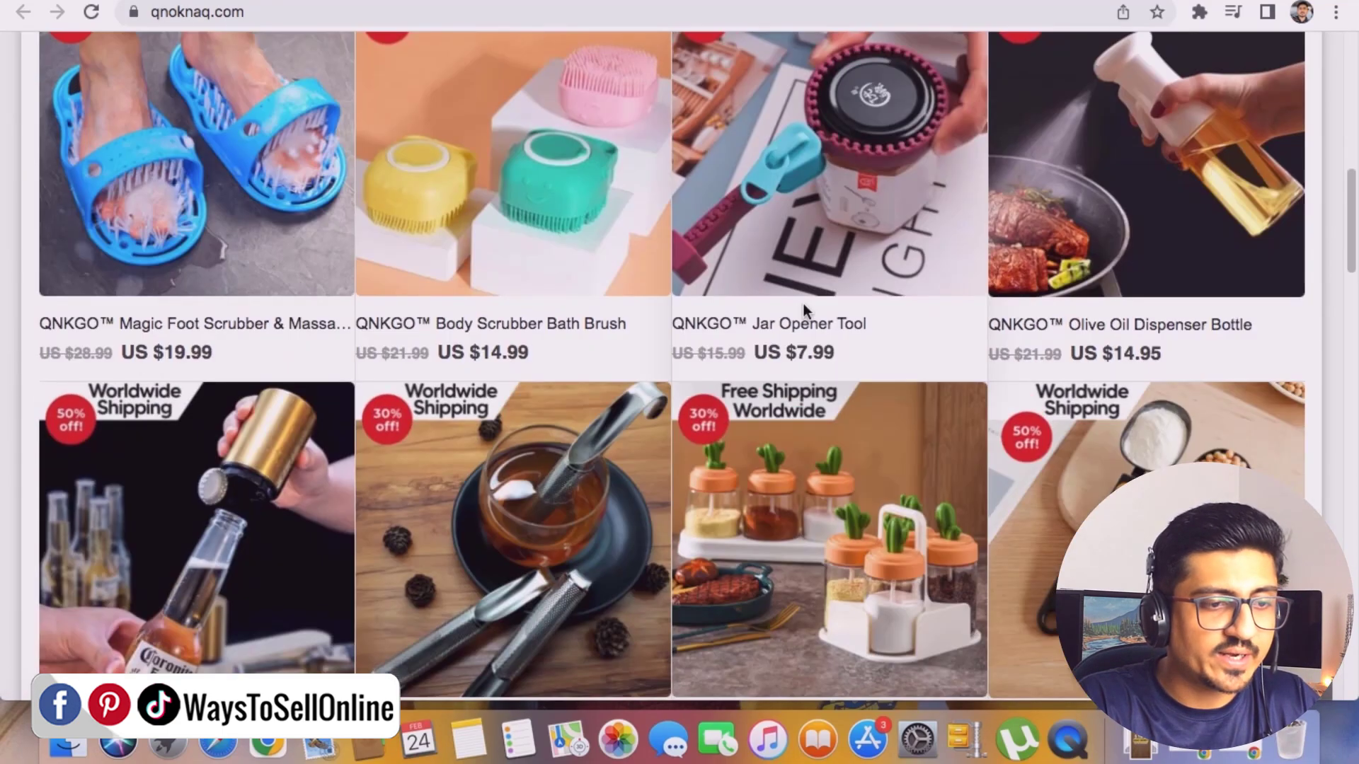
pyautogui.scroll(-5, 771, 325)
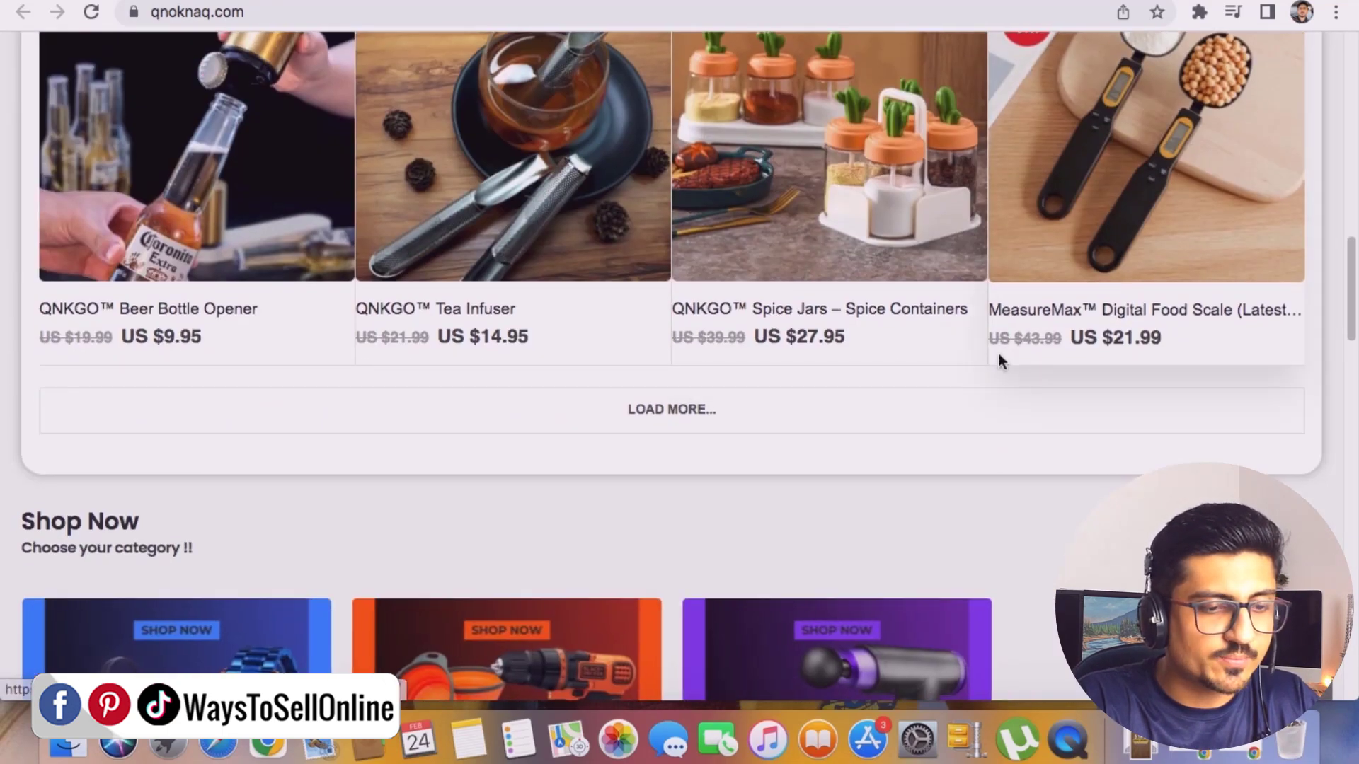
pyautogui.scroll(-6, 997, 356)
pyautogui.scroll(15, 989, 358)
pyautogui.scroll(-5, 809, 336)
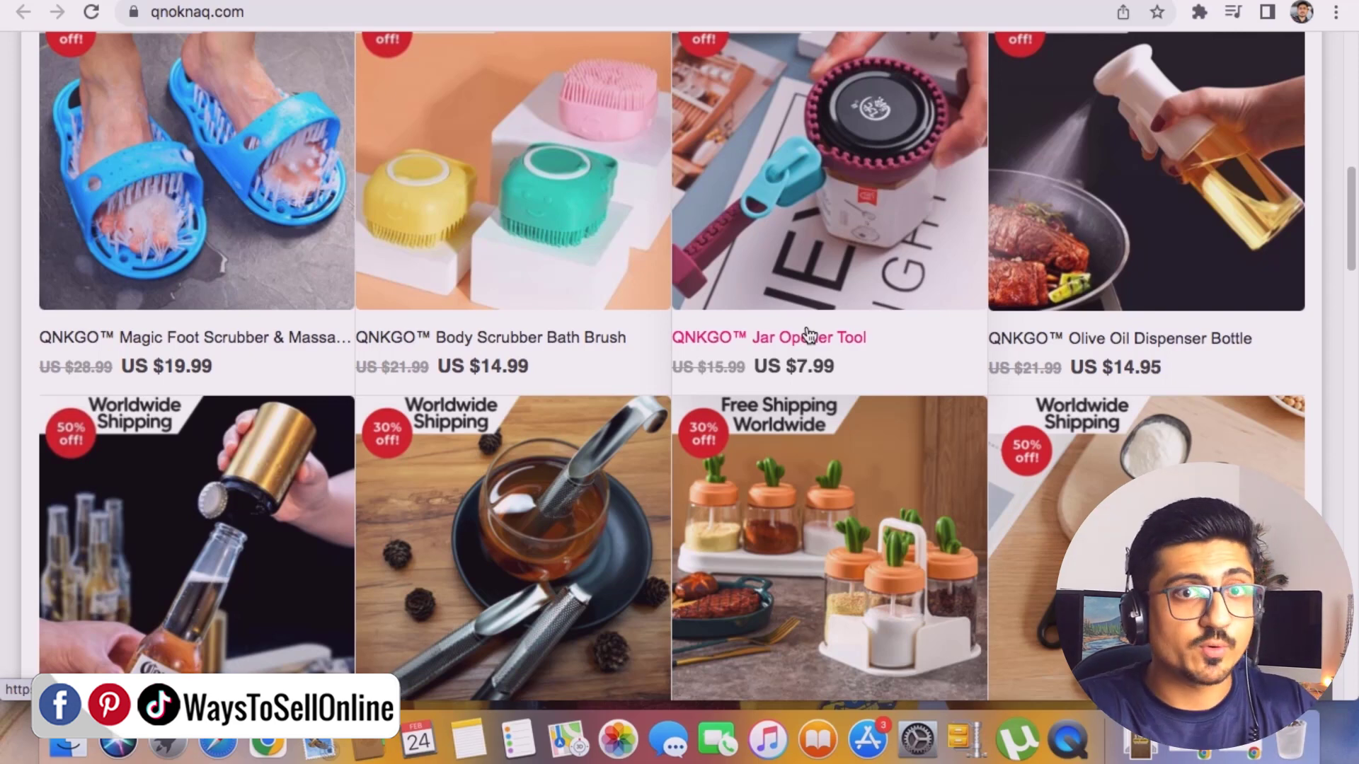
pyautogui.scroll(5, 702, 120)
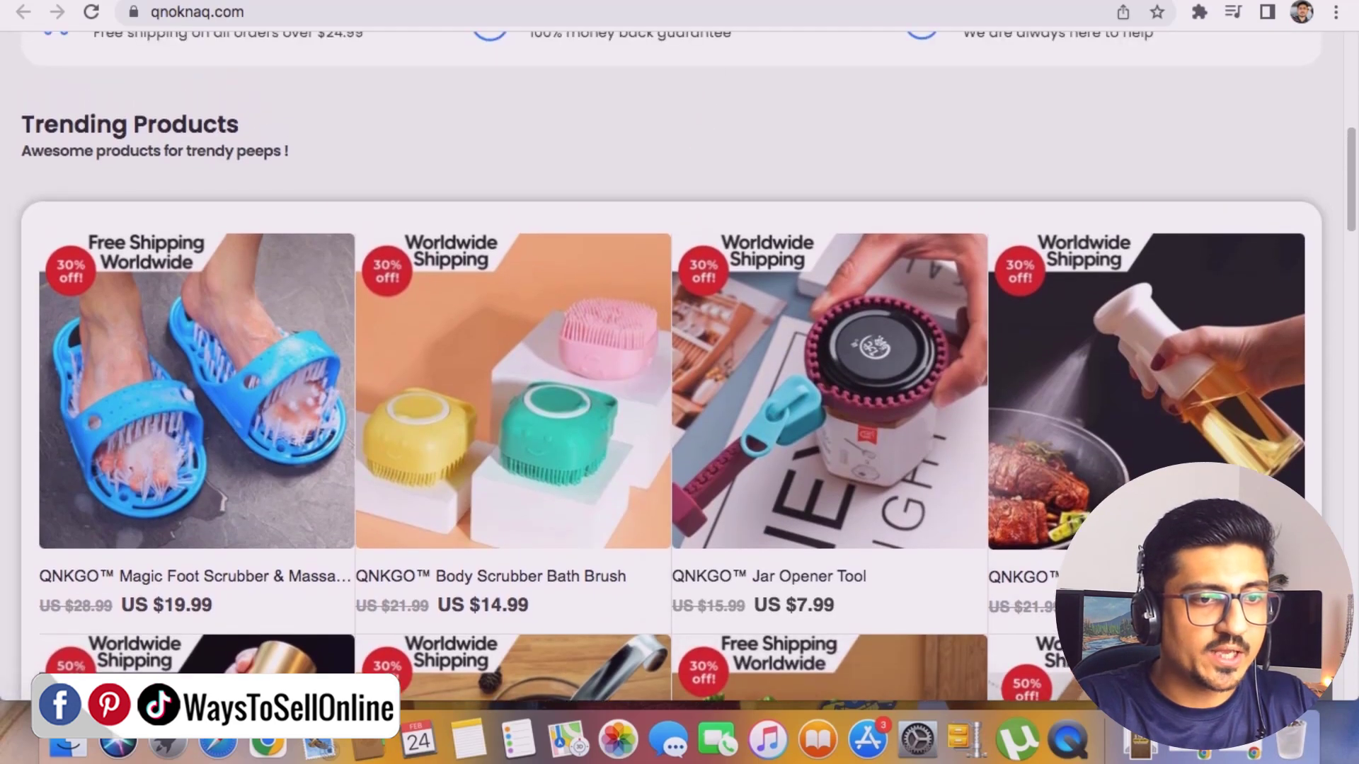
# Step: Return to QnoKnaq's Pinterest profile and examine its follower count and the pins it has created
pyautogui.press('super+bracketleft')
pyautogui.scroll(-5, 932, 300)
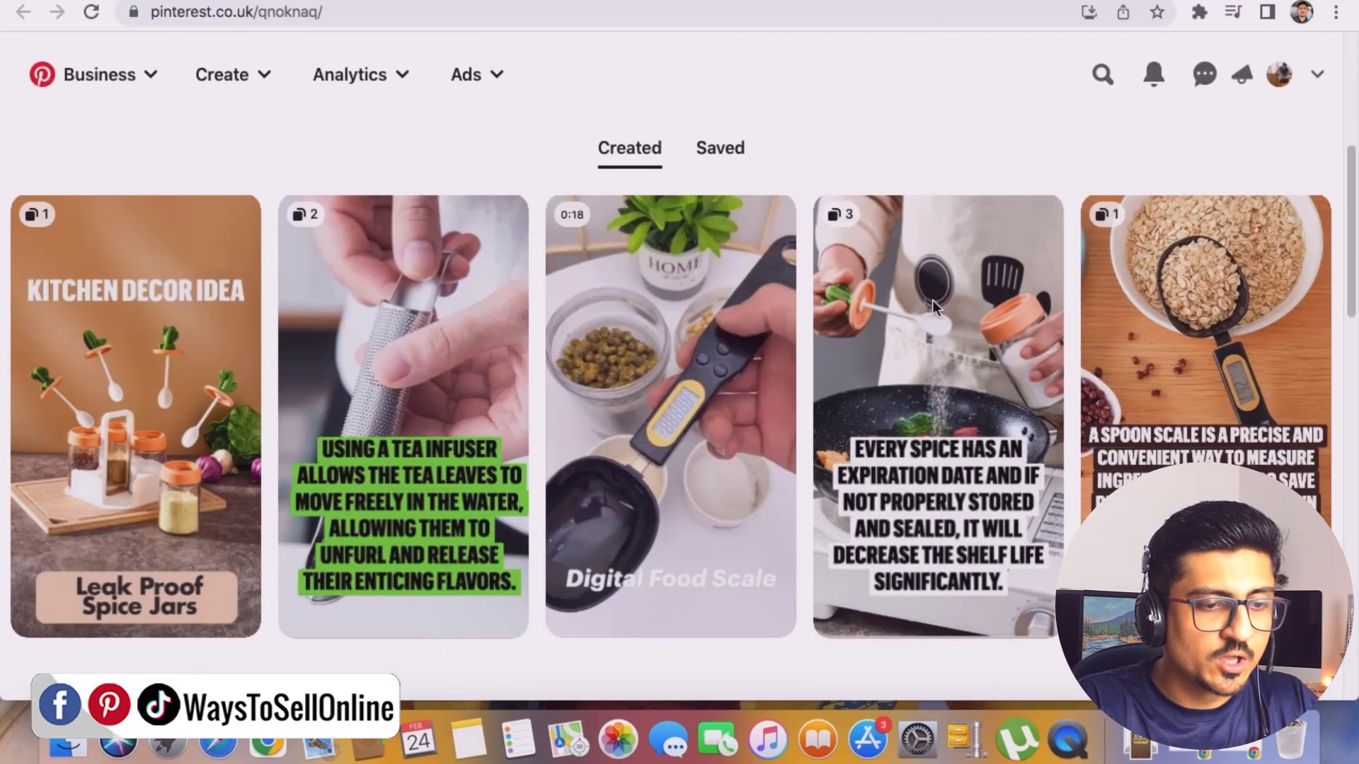
pyautogui.scroll(5, 686, 284)
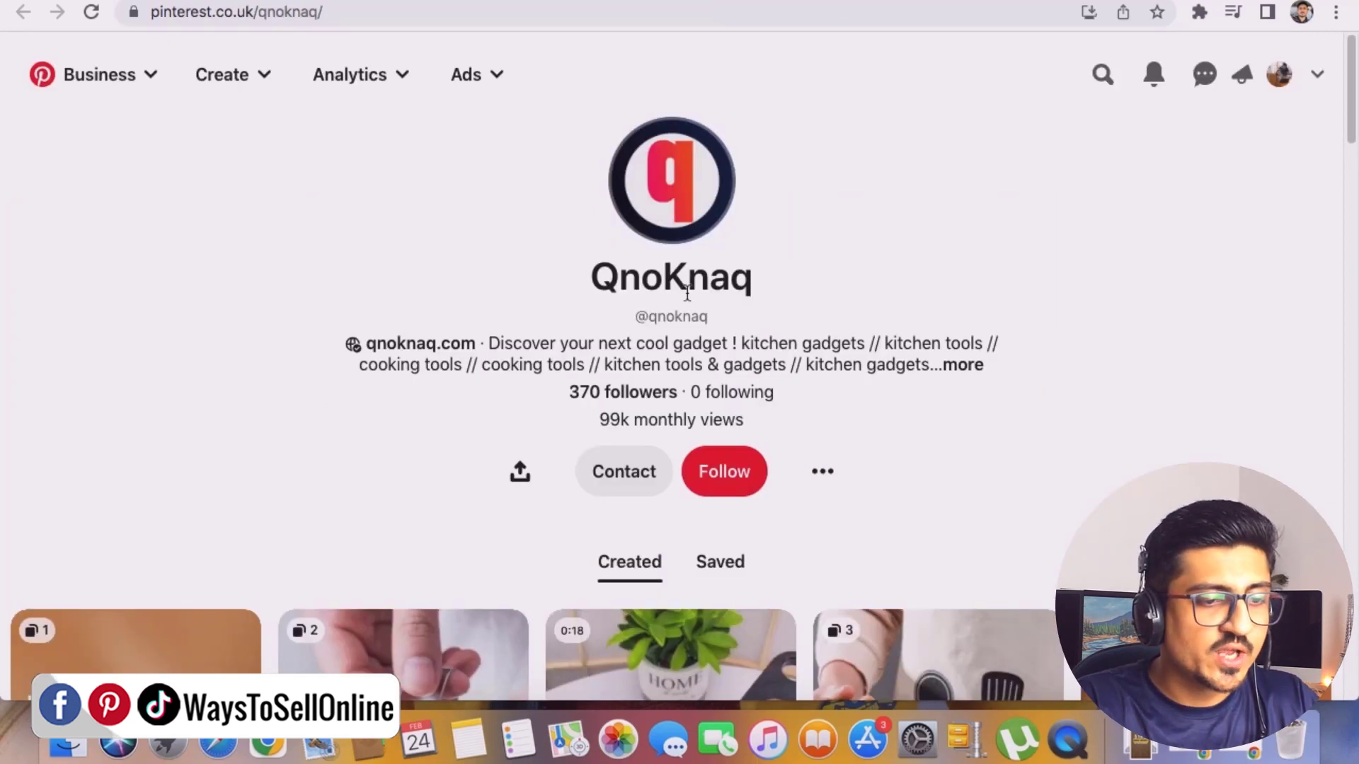
pyautogui.moveTo(567, 393); pyautogui.dragTo(622, 416)
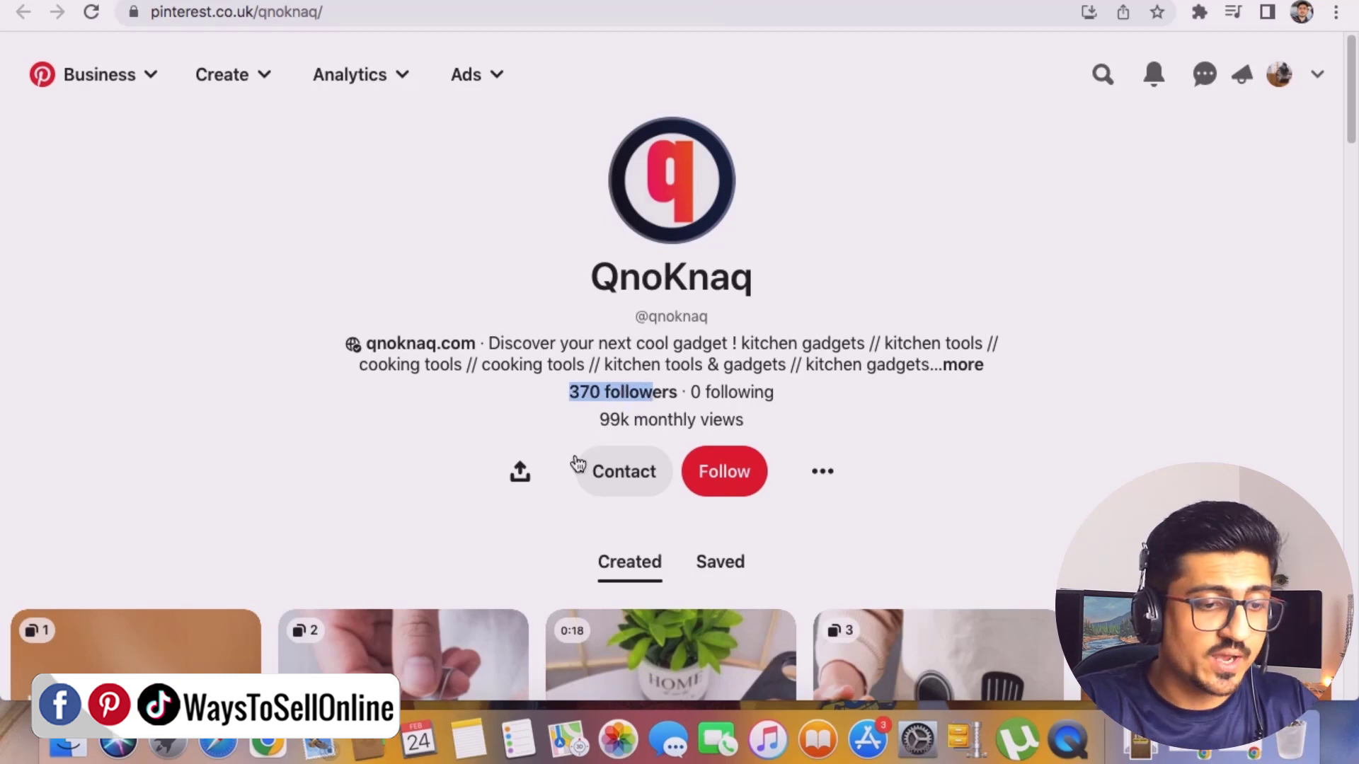
pyautogui.scroll(-5, 577, 462)
pyautogui.scroll(-10, 577, 457)
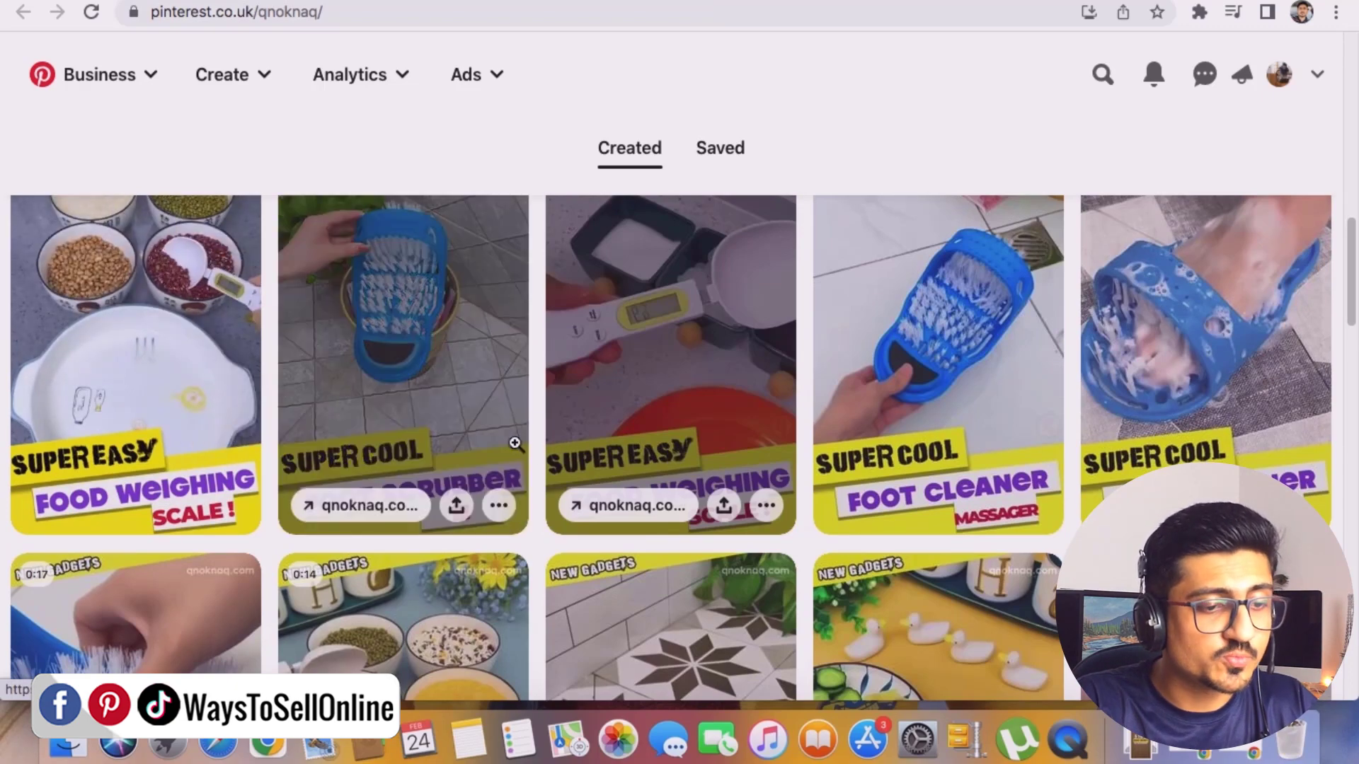
pyautogui.scroll(-8, 538, 445)
pyautogui.scroll(-7, 515, 442)
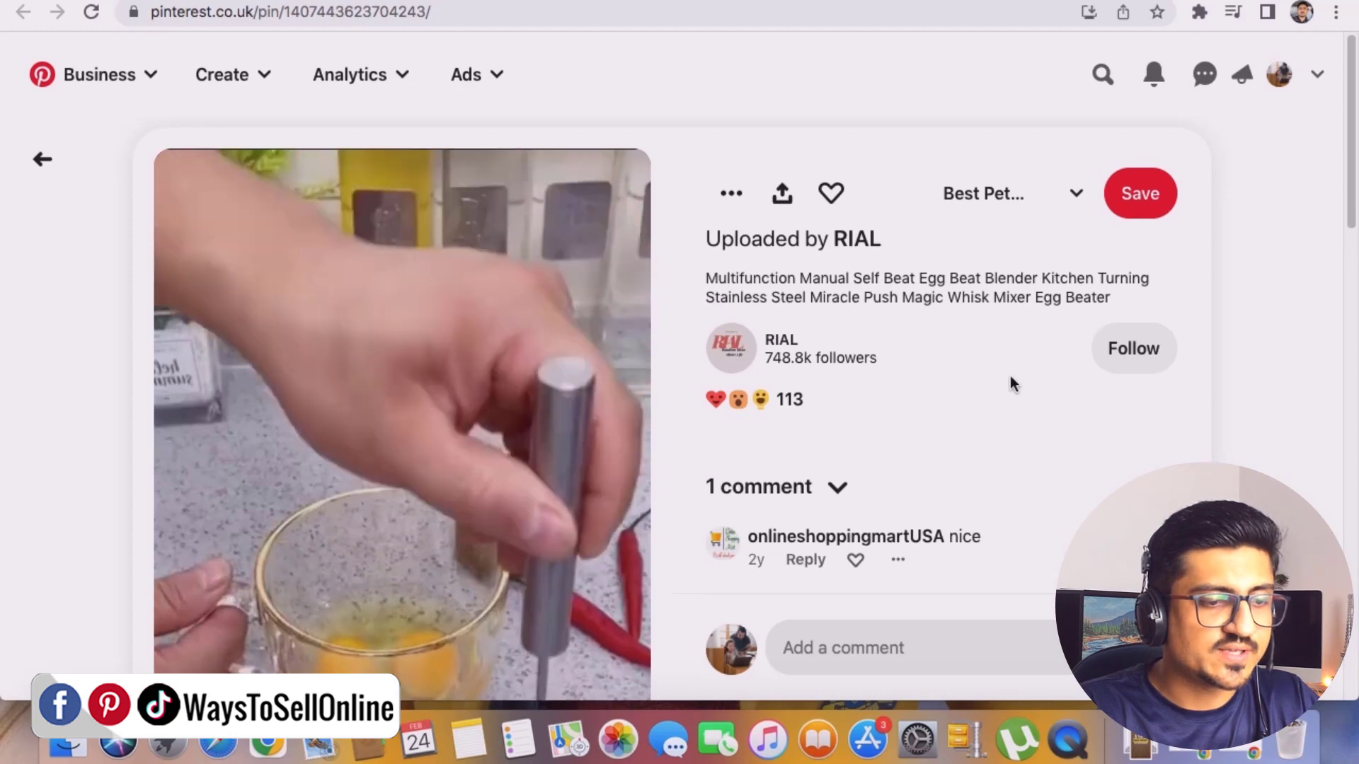
# Step: Open the Online Shopping Mart profile from the comment on RIAL's egg beater pin and examine its follower count and created pins
pyautogui.scroll(-3, 991, 375)
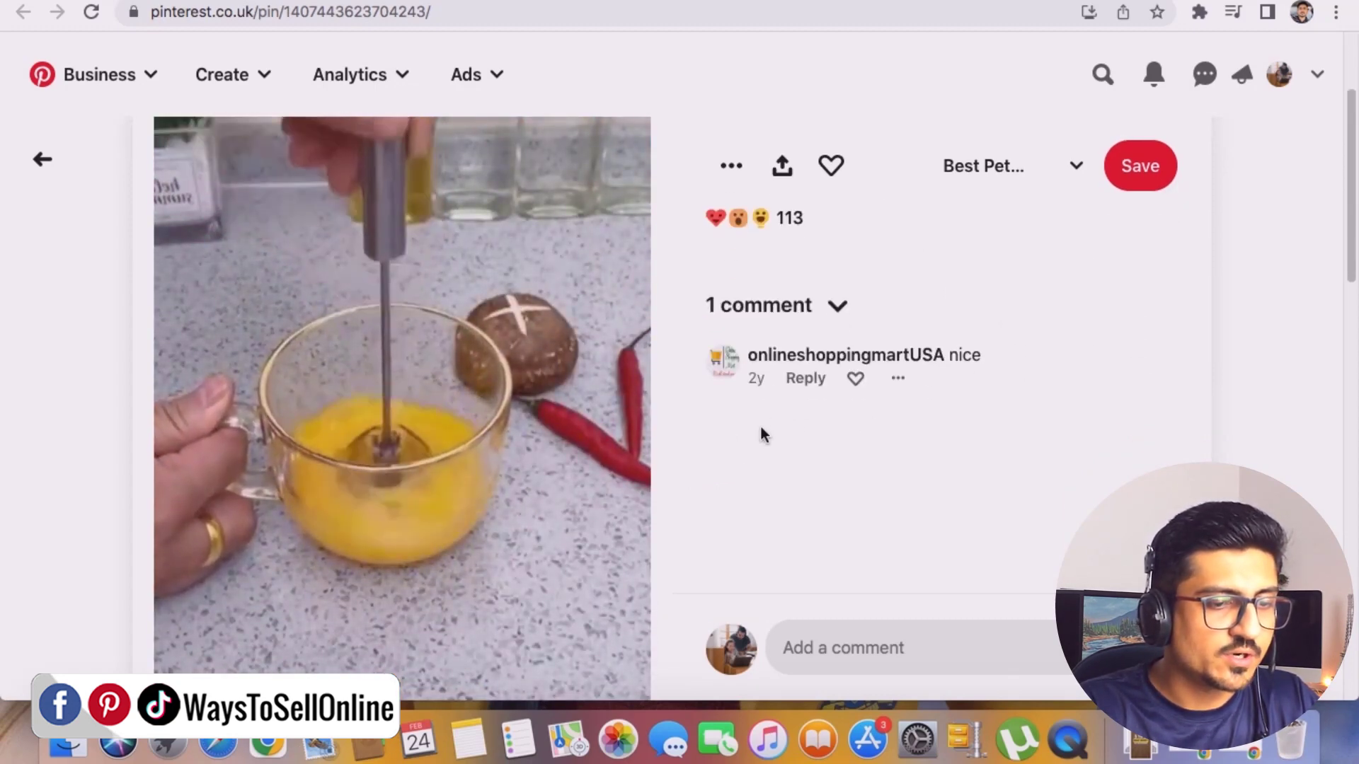
pyautogui.click(818, 356)
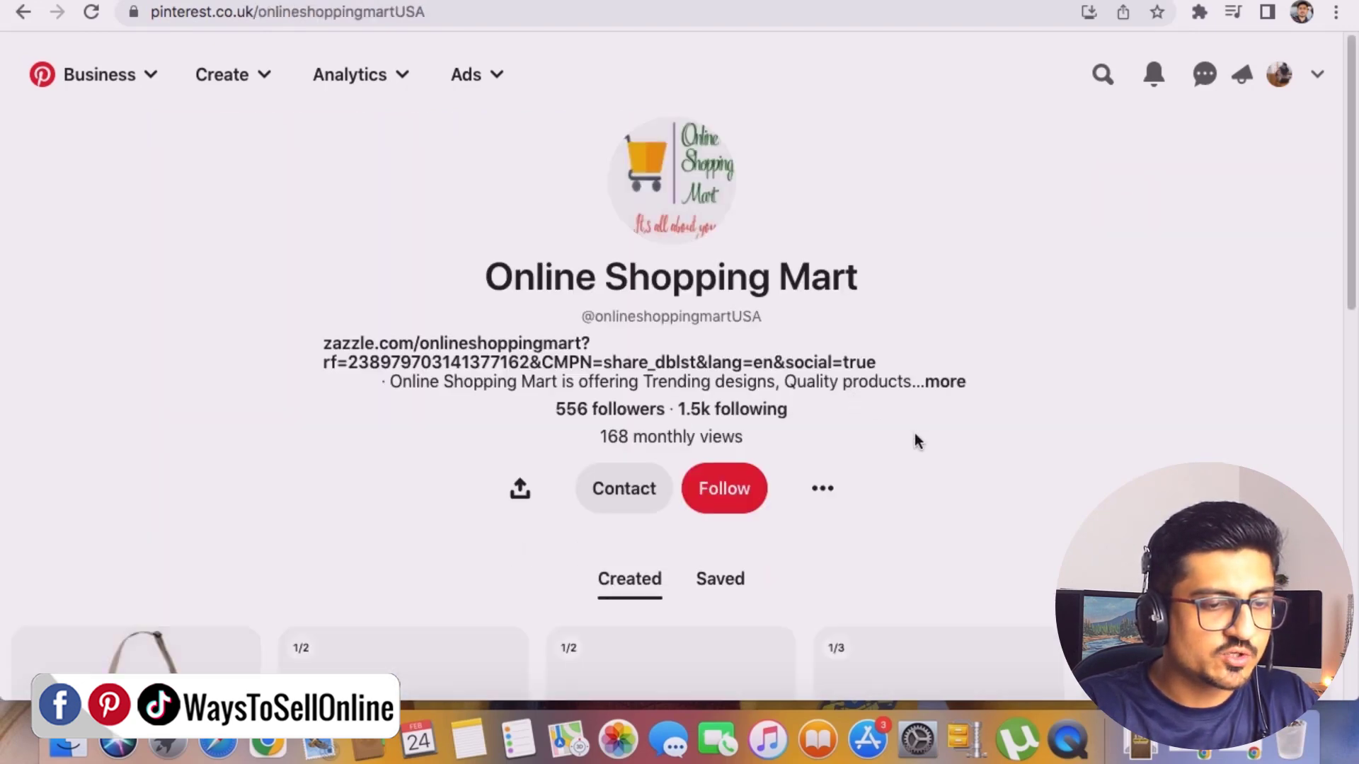
pyautogui.scroll(-5, 889, 448)
pyautogui.scroll(5, 849, 438)
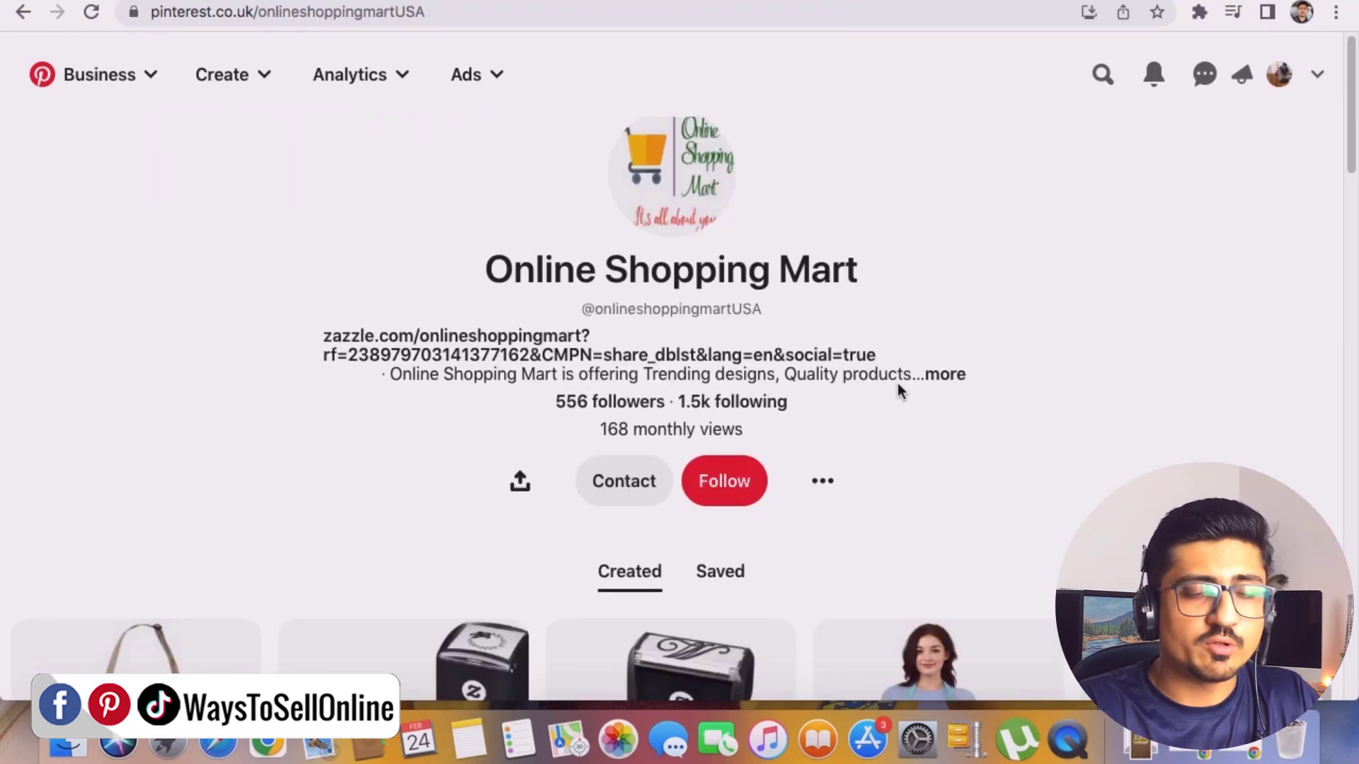
pyautogui.scroll(-5, 897, 383)
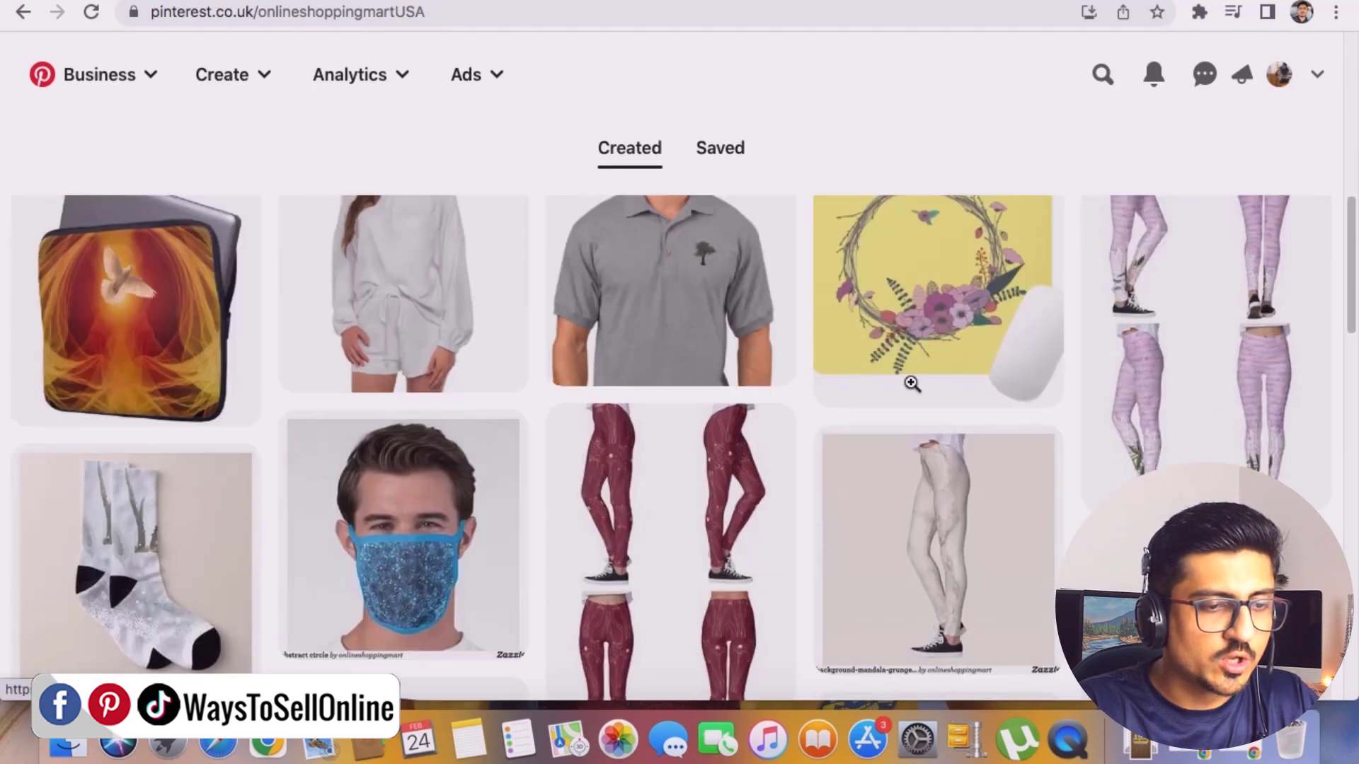
pyautogui.scroll(5, 782, 368)
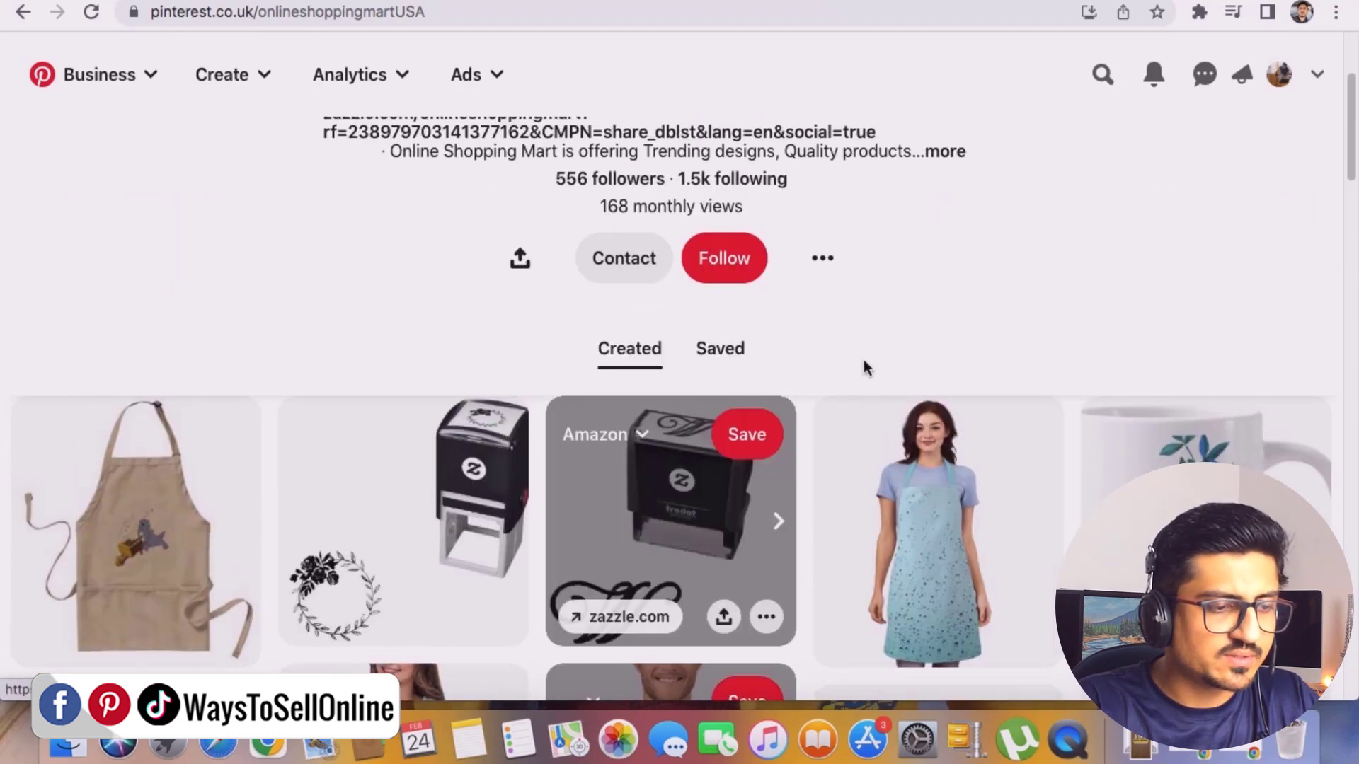
pyautogui.scroll(-8, 1058, 364)
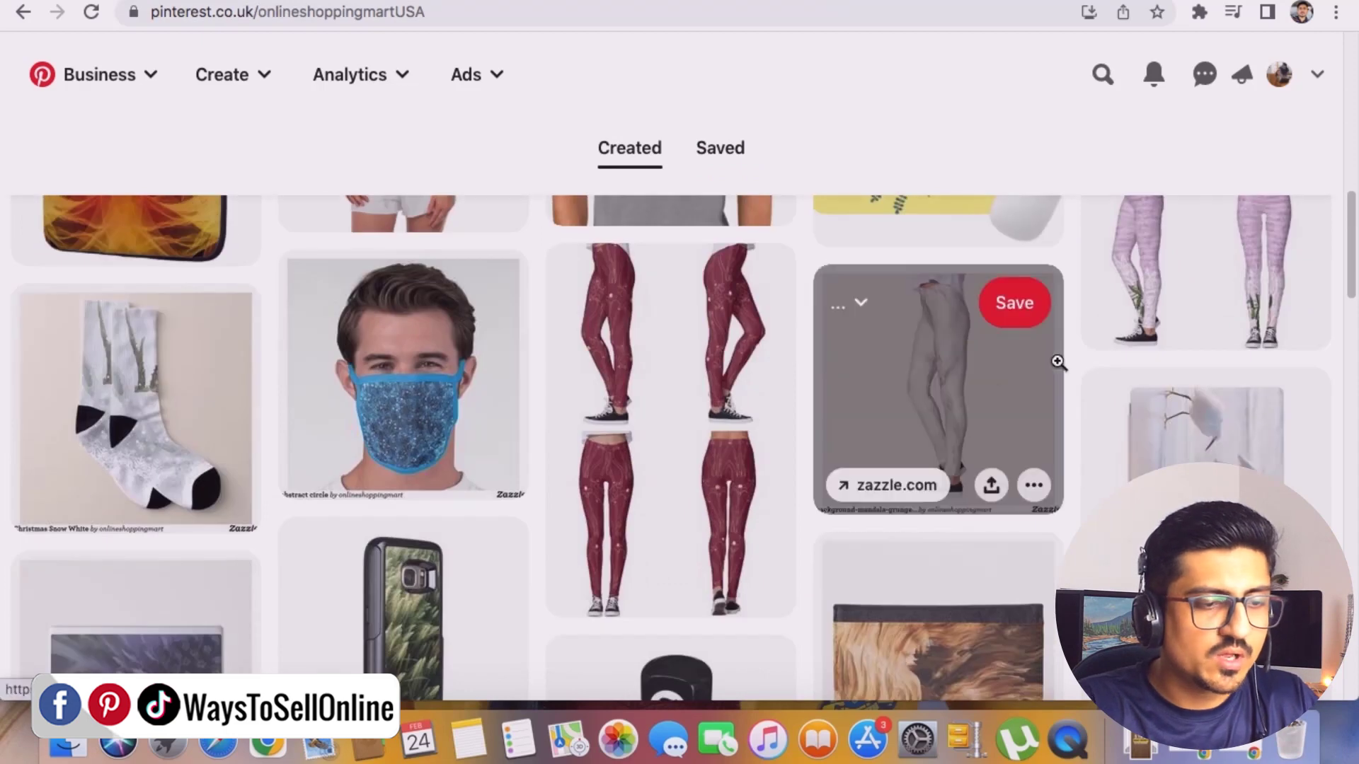
pyautogui.scroll(8, 947, 354)
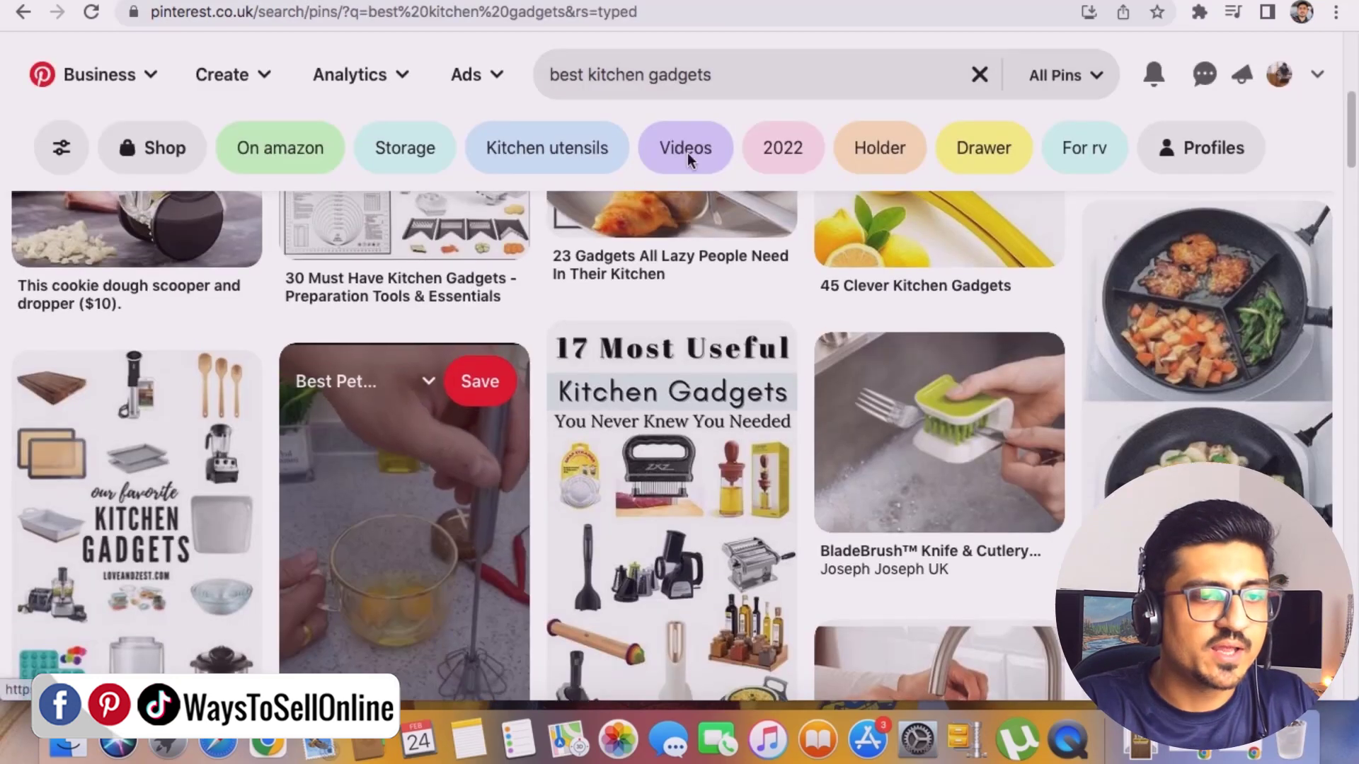
# Step: Change the kitchen gadgets search to "best pets gadgets" and examine the resulting pins
pyautogui.scroll(5, 691, 145)
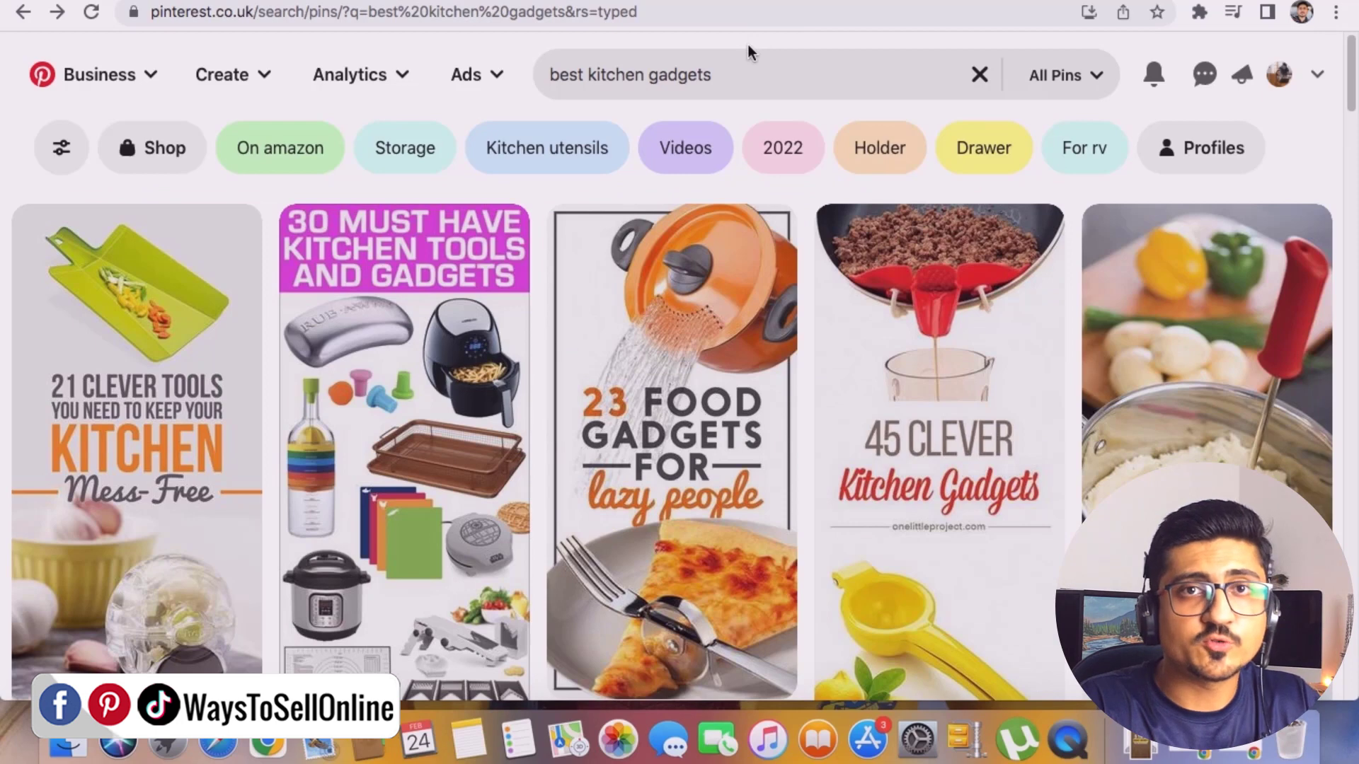
pyautogui.doubleClick(606, 73)
pyautogui.write('pe')
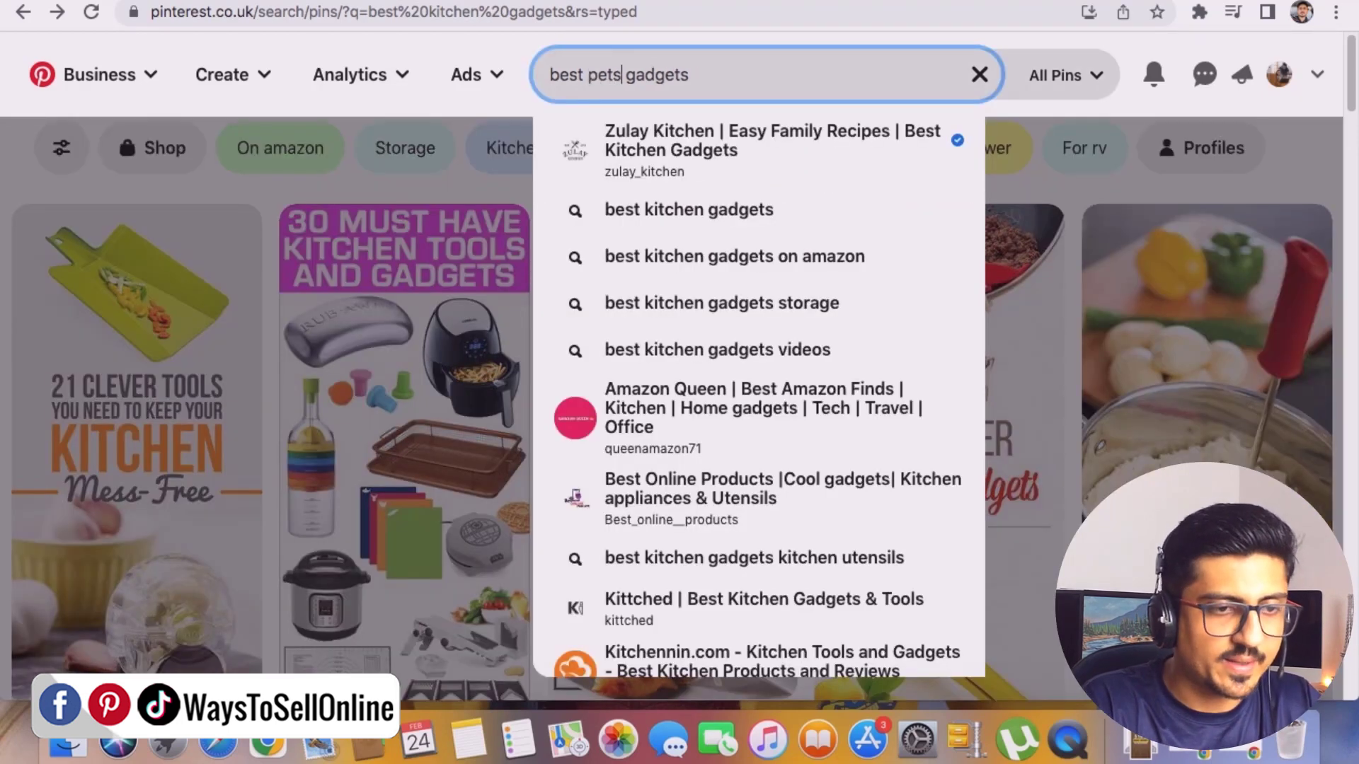
pyautogui.write('ts')
pyautogui.press('Return')
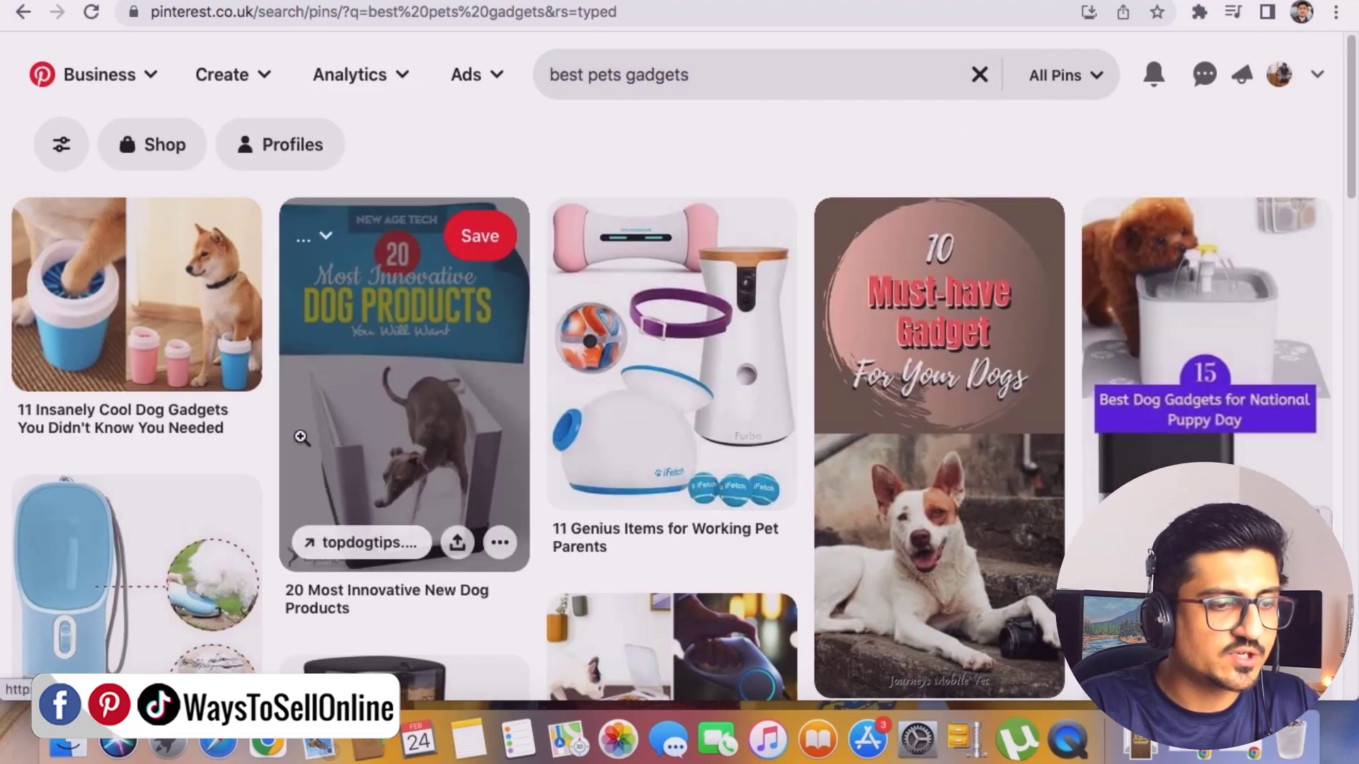
pyautogui.scroll(-10, 305, 435)
pyautogui.scroll(-10, 621, 384)
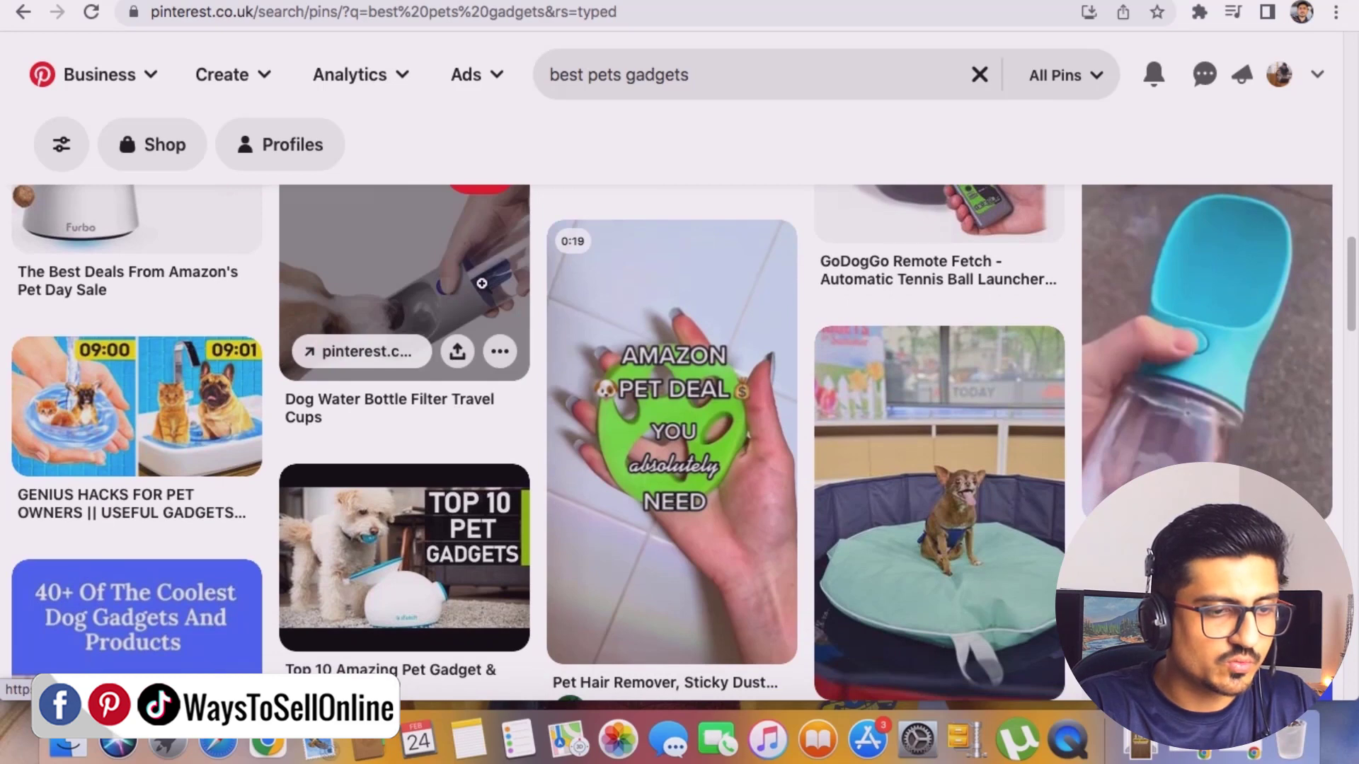
# Step: Open the "Amazon Pet Deal You Absolutely Need" video pin and the blue pet water bottle pin in separate tabs
pyautogui.rightClick(700, 346)
pyautogui.click(718, 352)
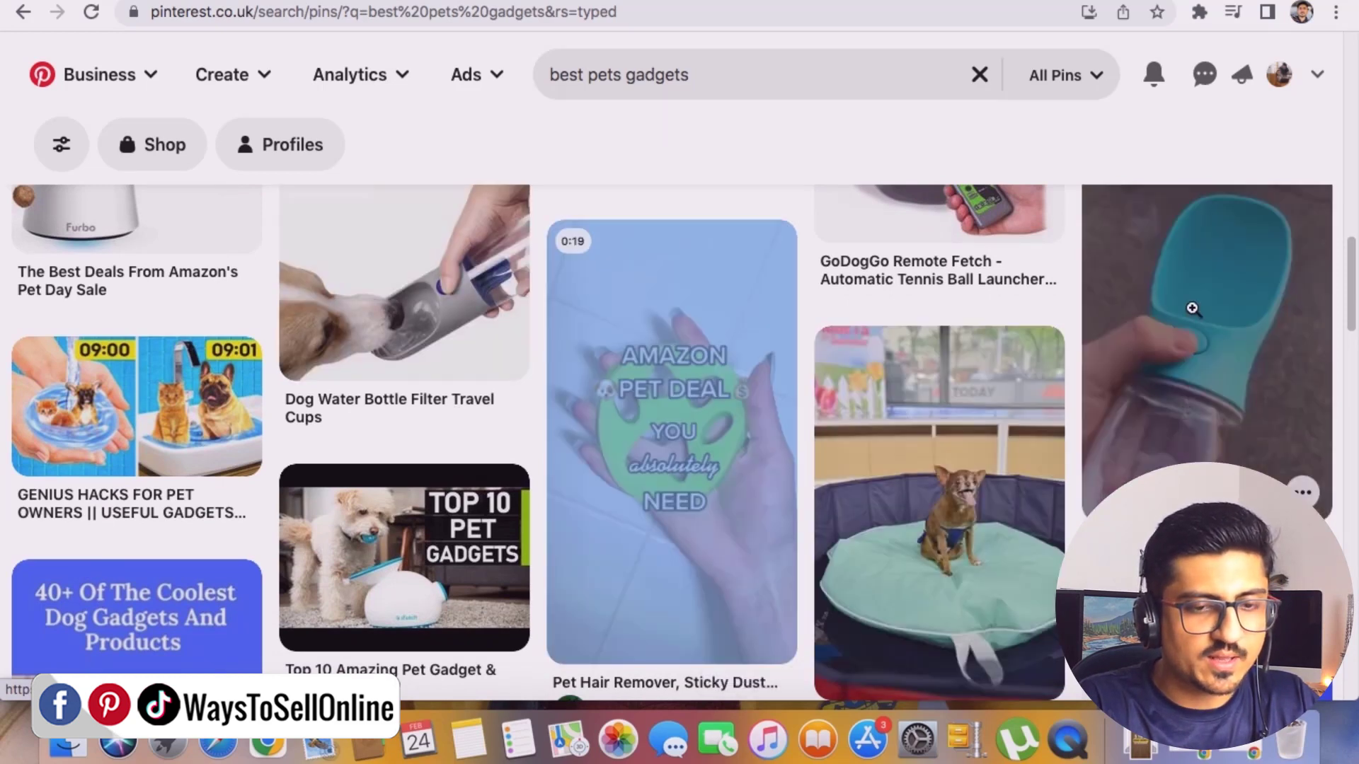
pyautogui.rightClick(1192, 276)
pyautogui.click(1144, 281)
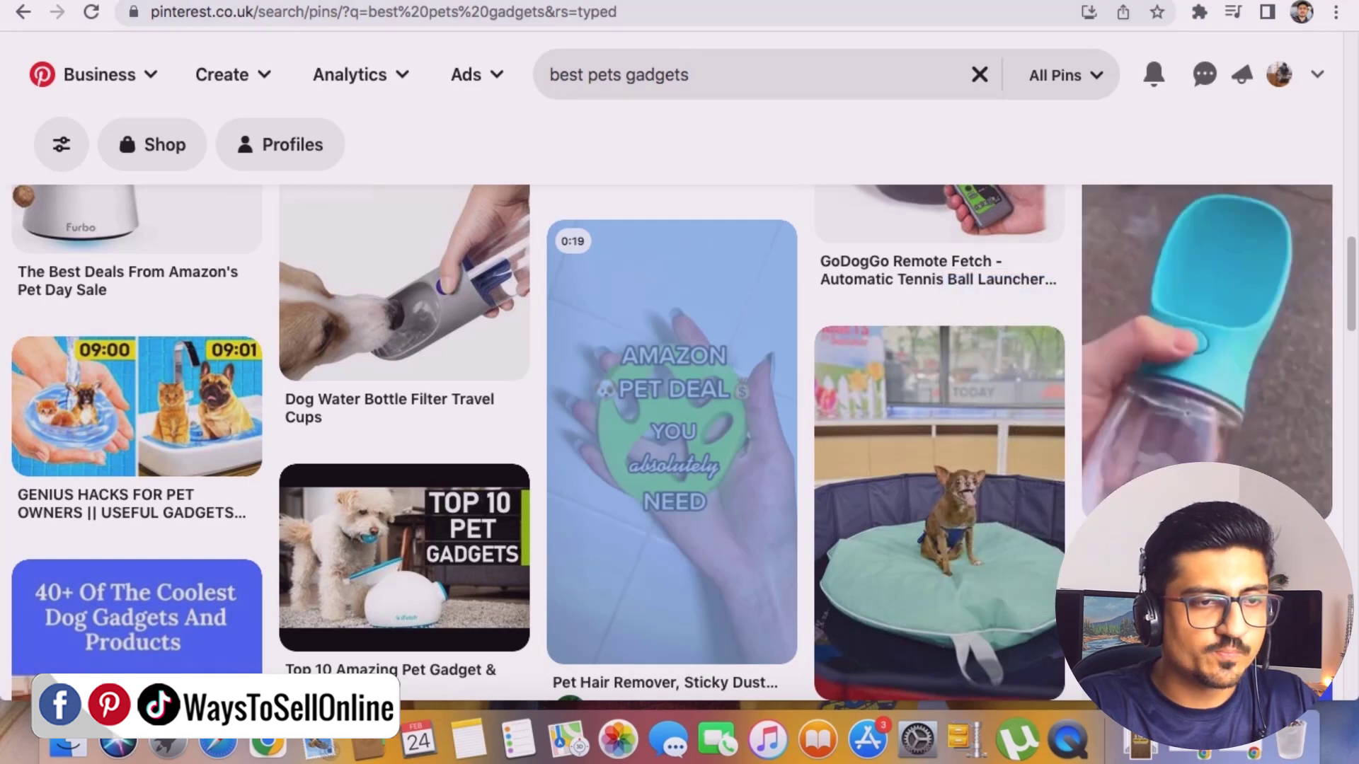
pyautogui.click(624, 5)
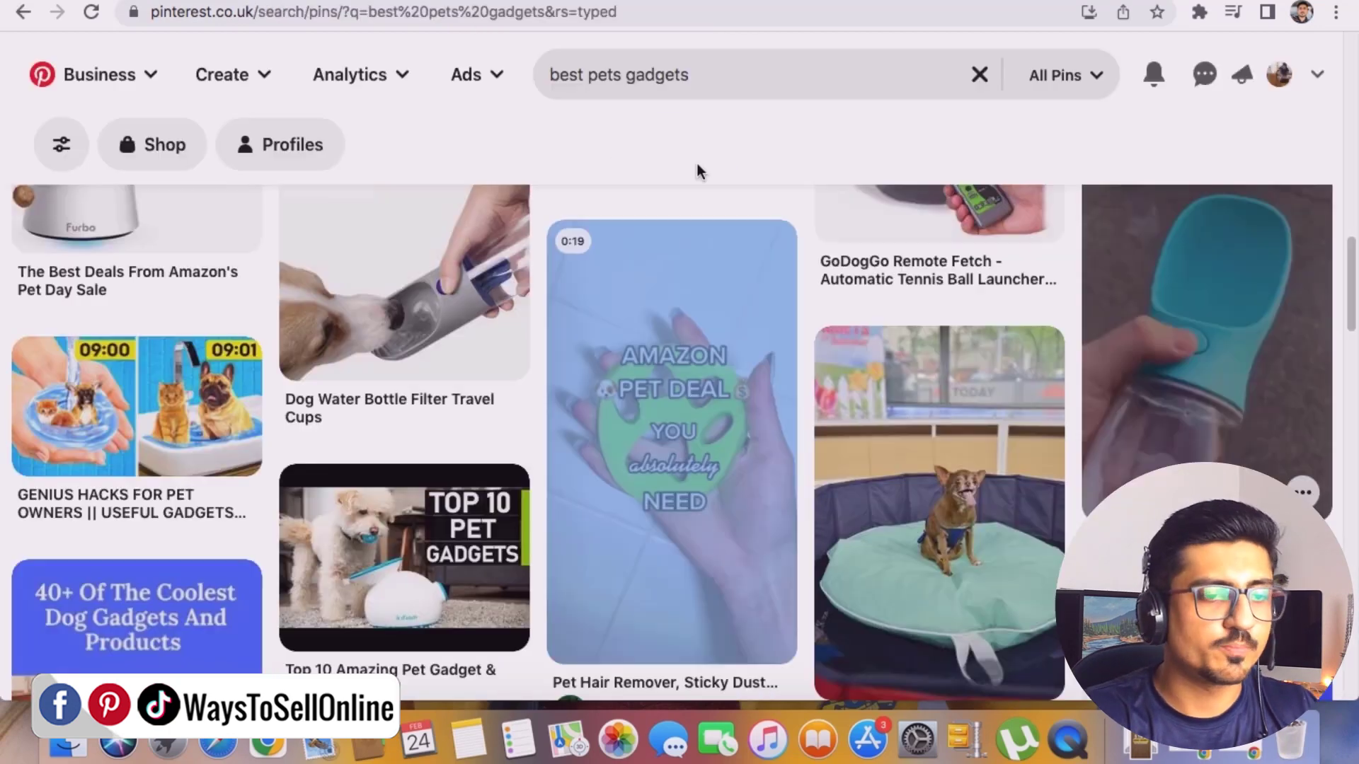
# Step: Search Pinterest for the suggested term "jewelery neckline" and examine the necklace pins
pyautogui.doubleClick(729, 78)
pyautogui.press('super+a')
pyautogui.write('jeweler')
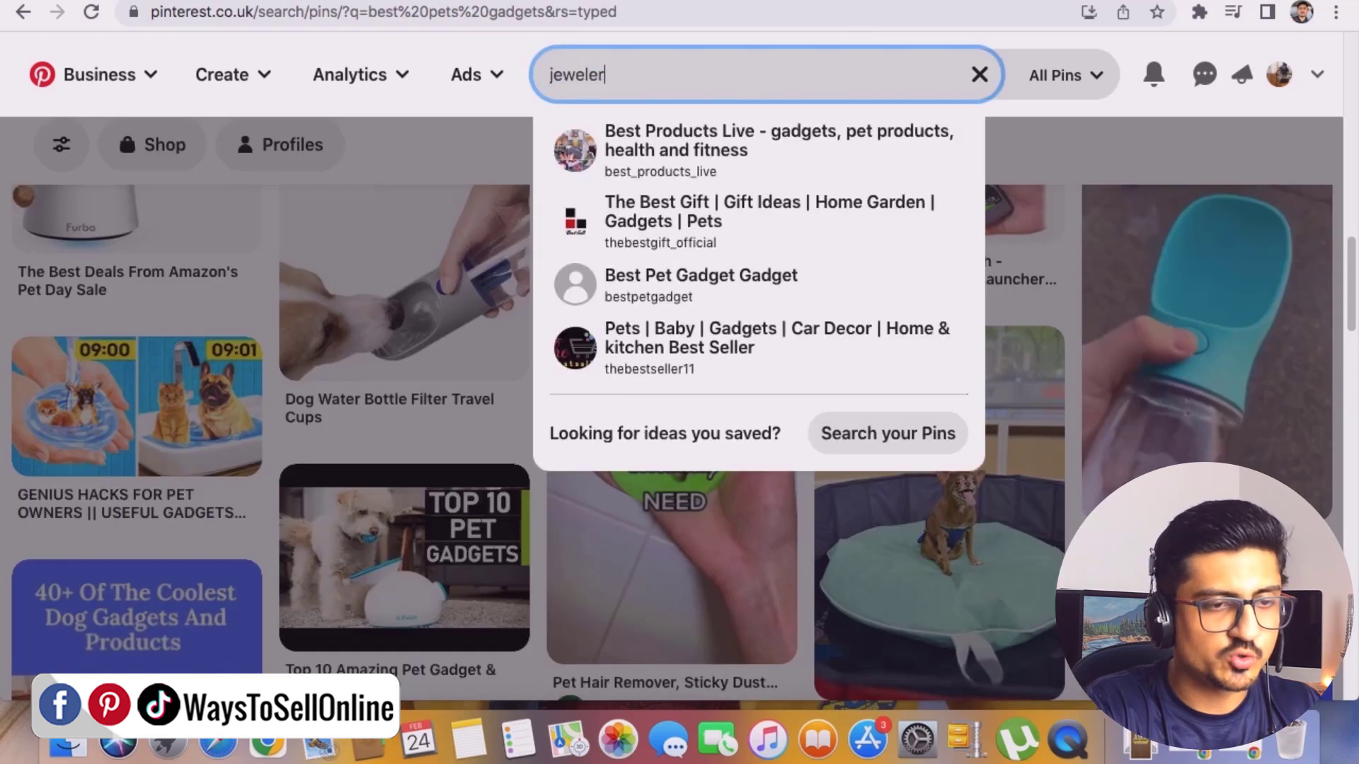
pyautogui.write('y neck')
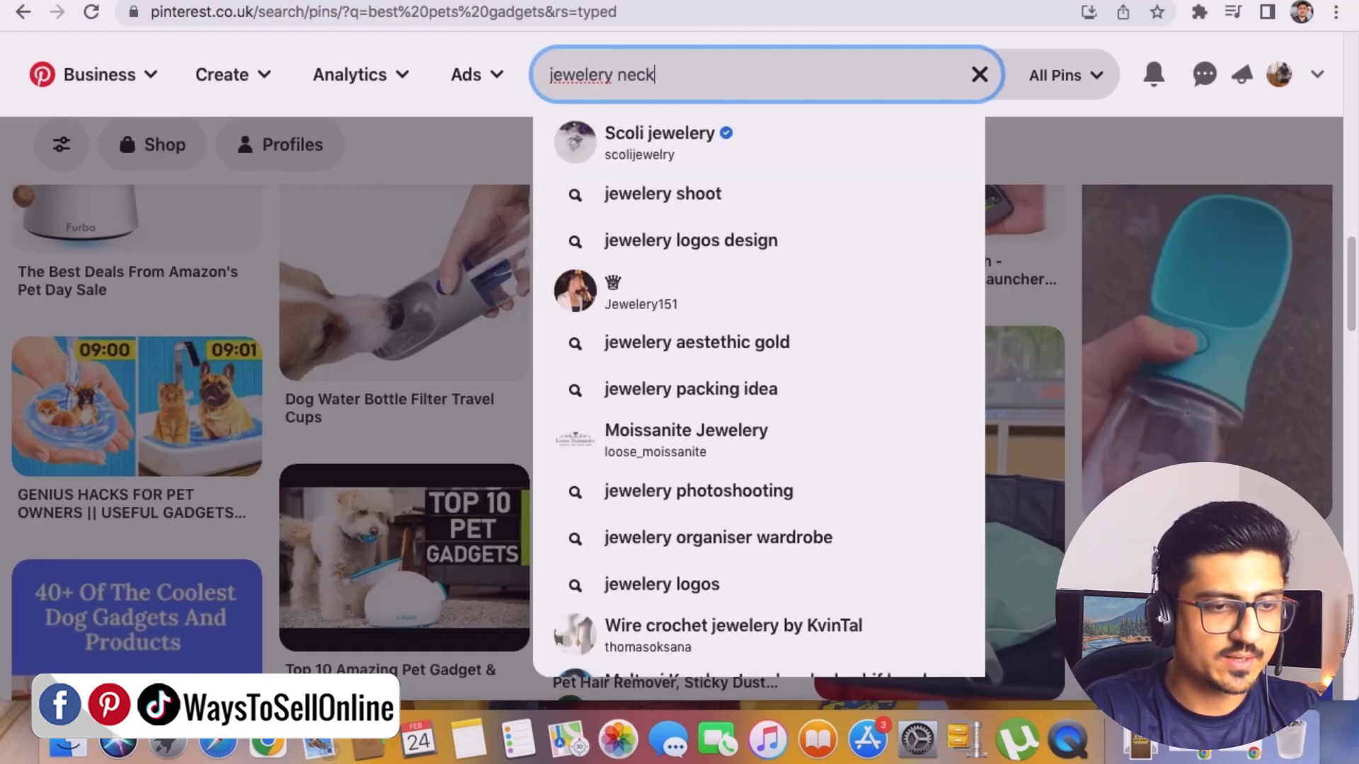
pyautogui.click(758, 184)
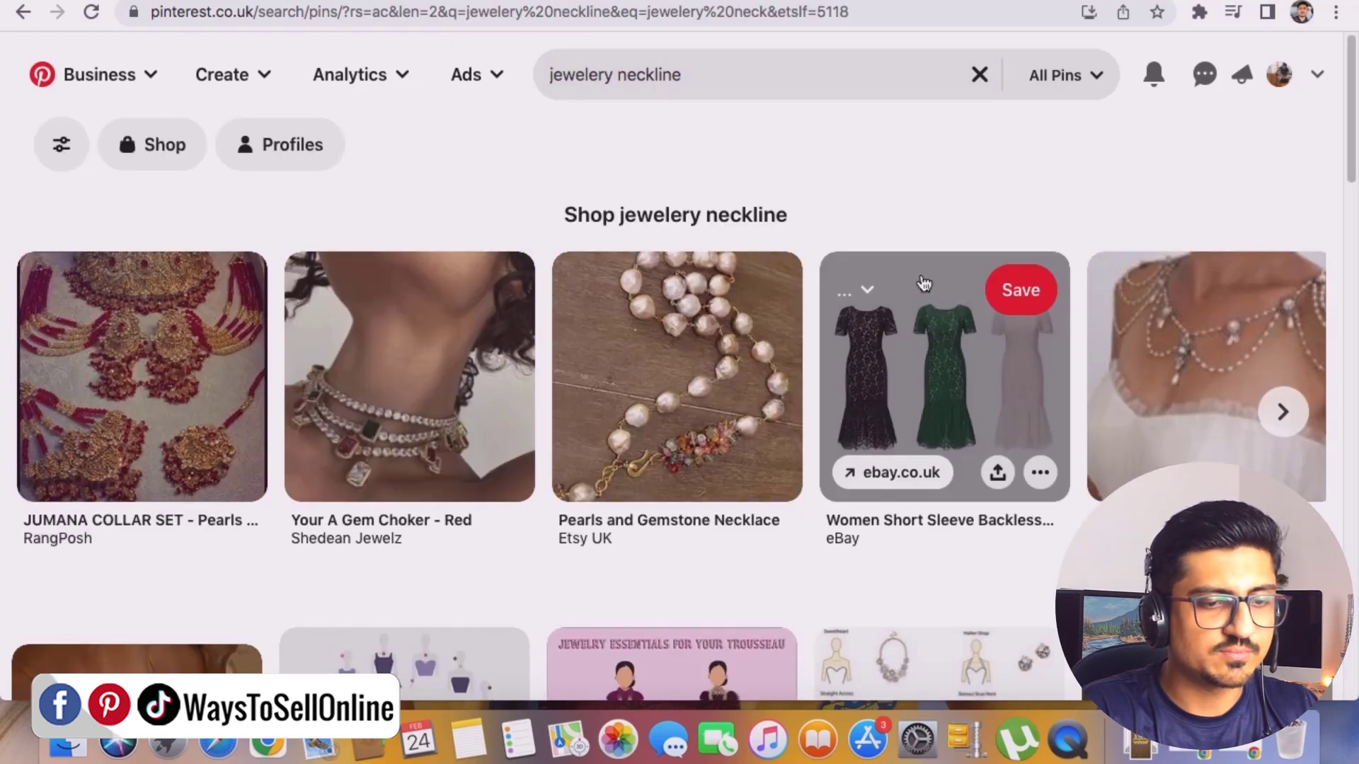
pyautogui.scroll(-6, 885, 516)
pyautogui.scroll(-6, 726, 396)
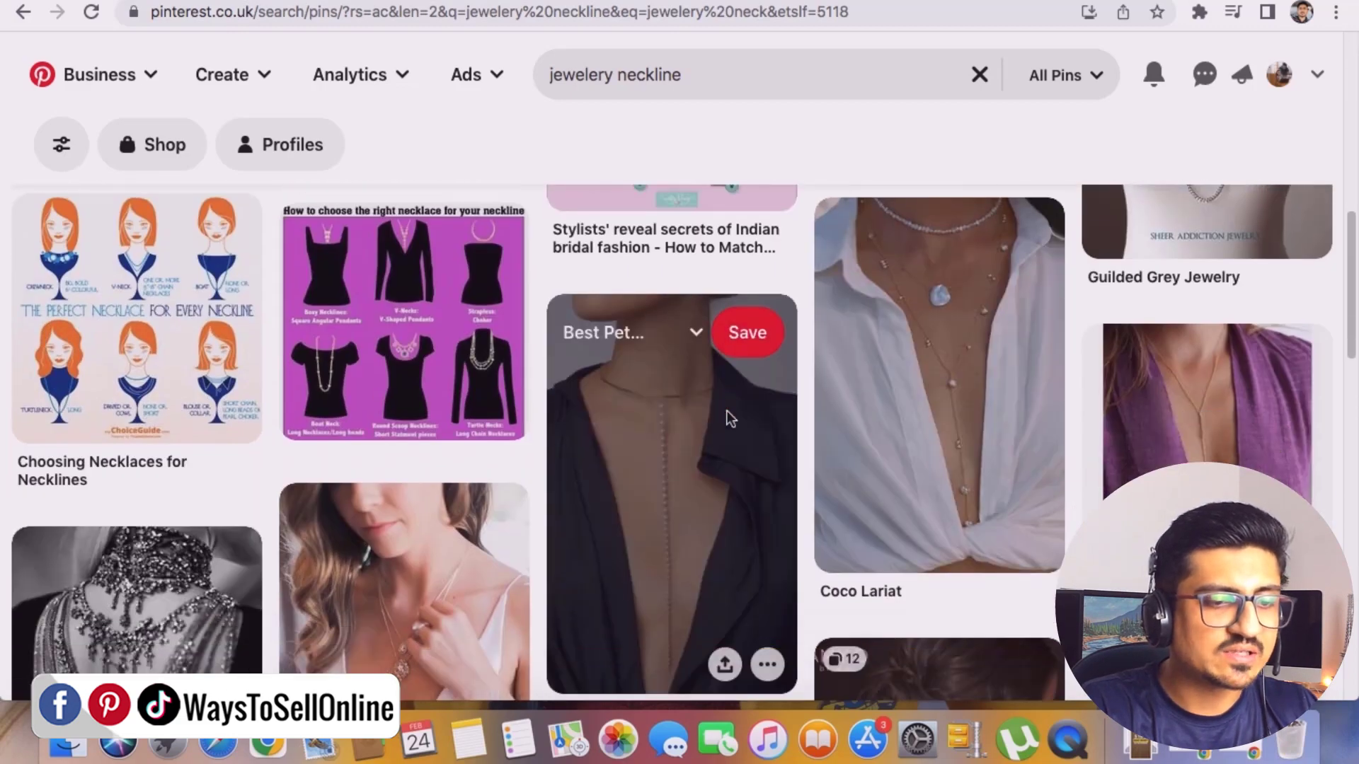
pyautogui.scroll(5, 722, 371)
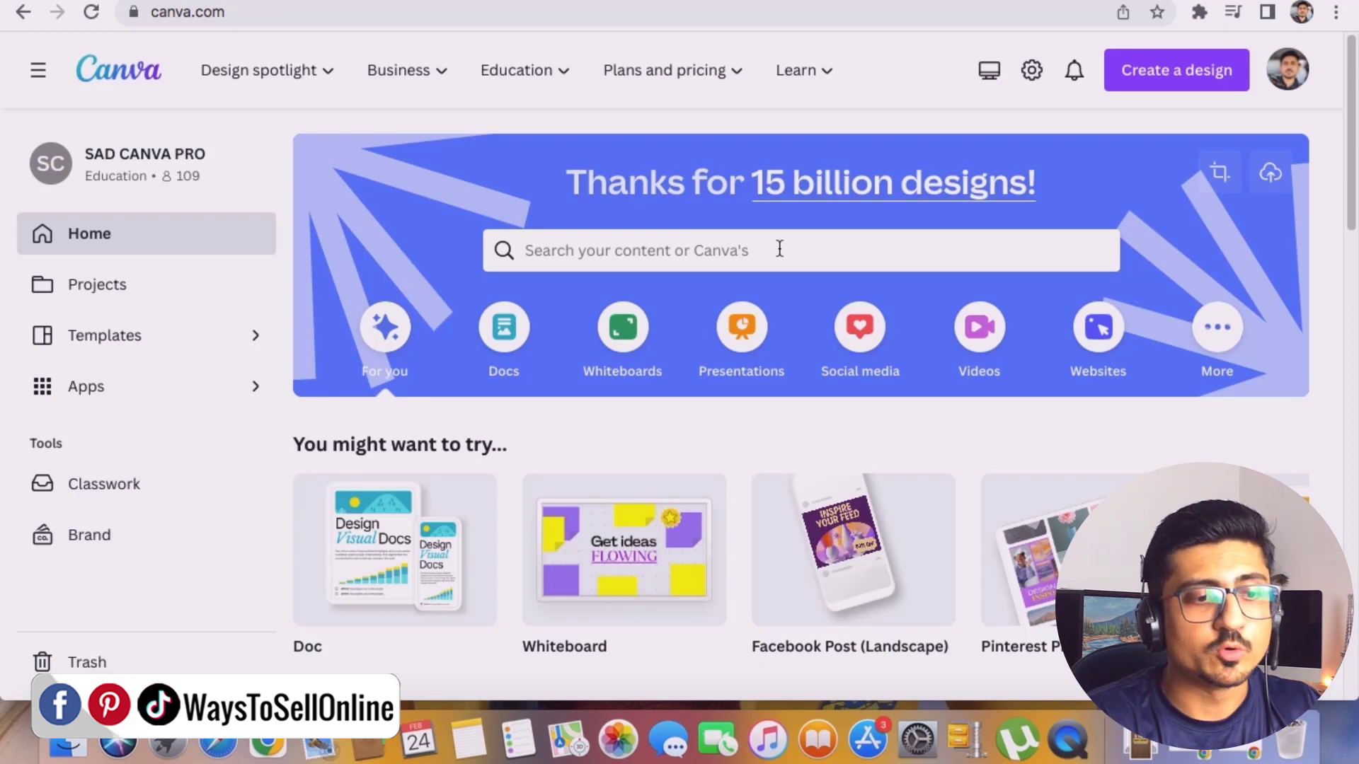
# Step: Switch to Canva and search its templates for "vertical video temp"
pyautogui.click(779, 248)
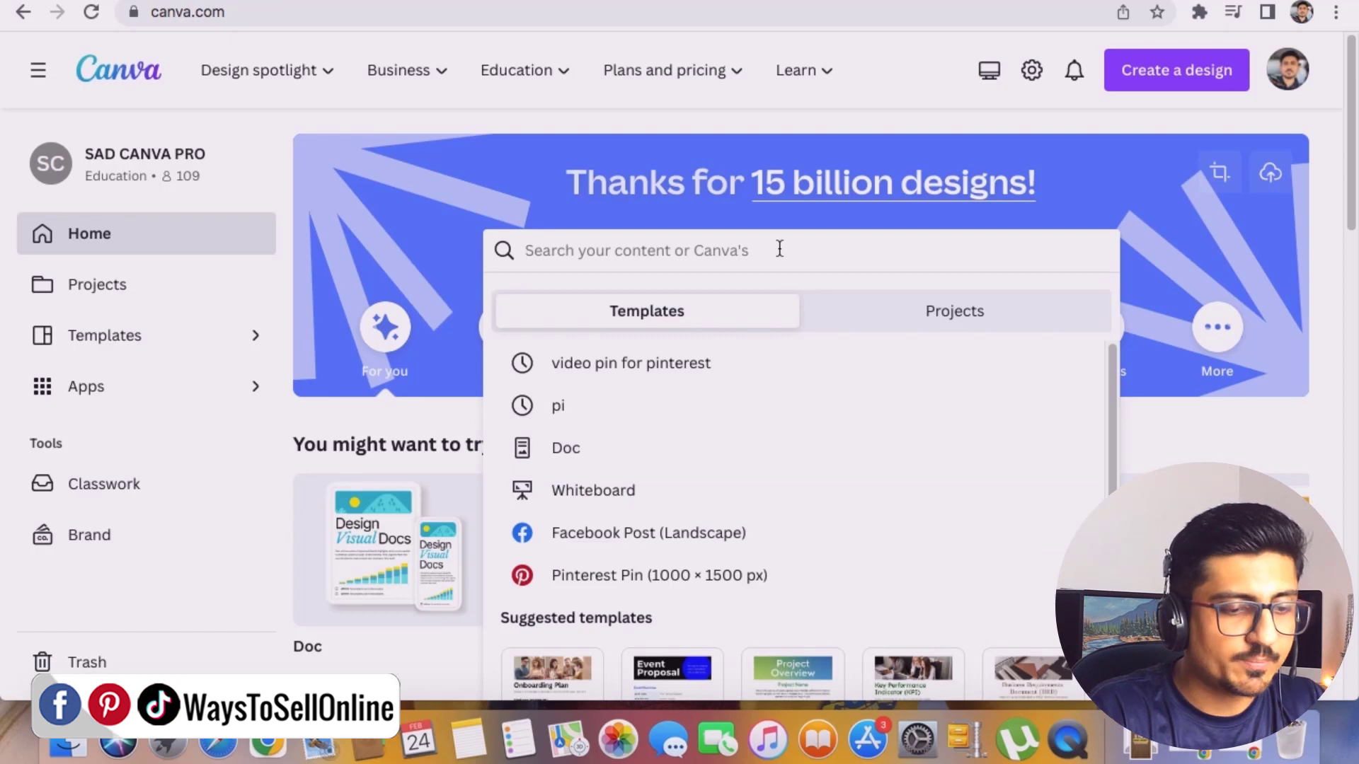
pyautogui.write('vertical video t')
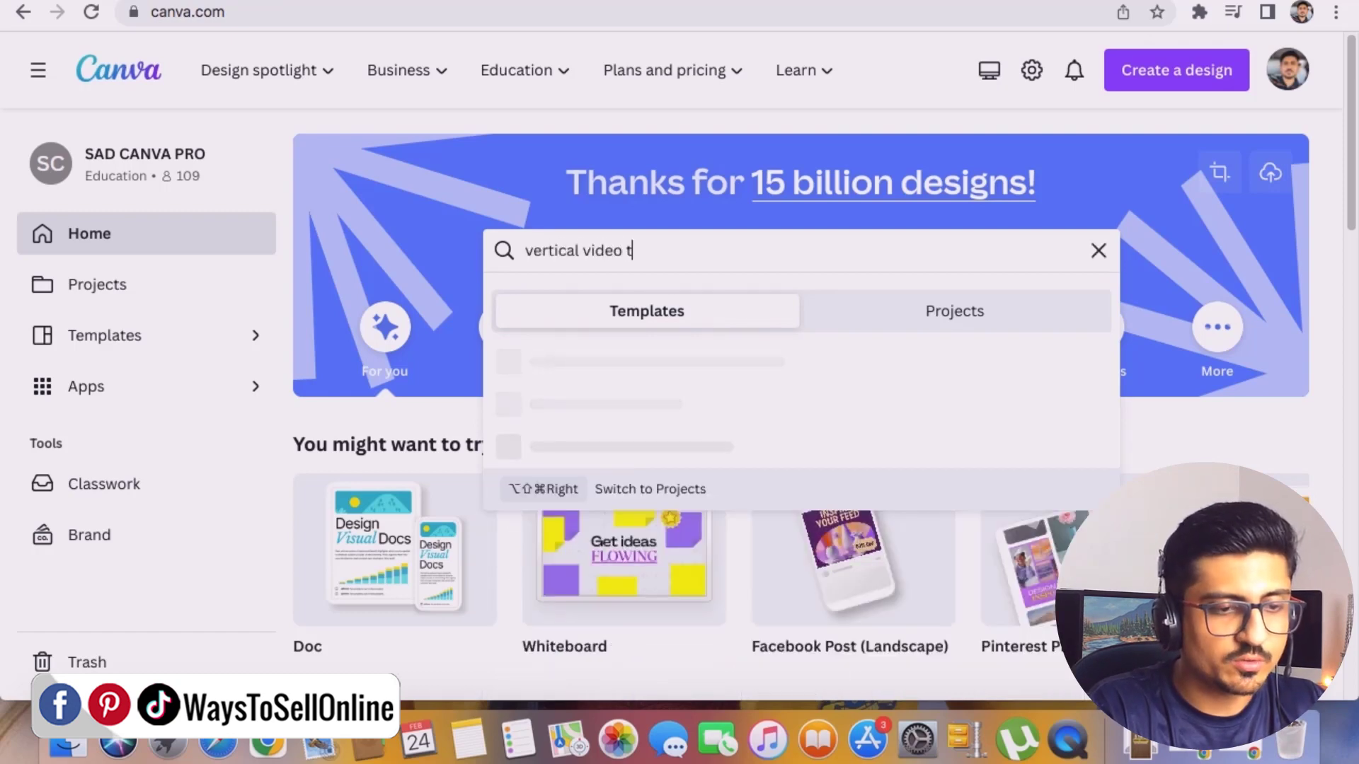
pyautogui.write('emp')
pyautogui.press('Return')
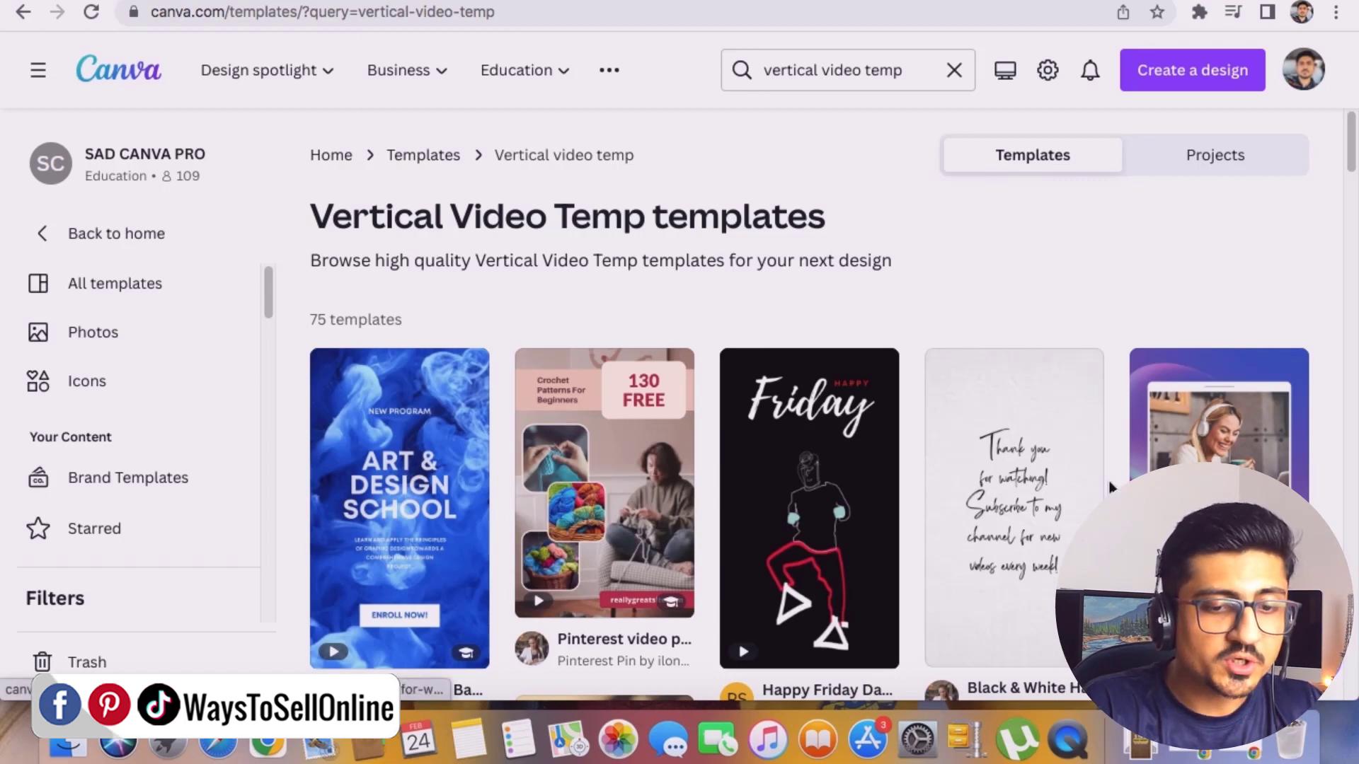
# Step: Browse the vertical video templates and open "Purple Modern Online Learning Platform Sign Up Mobile Video" for customising
pyautogui.scroll(-9, 1111, 488)
pyautogui.scroll(6, 1108, 424)
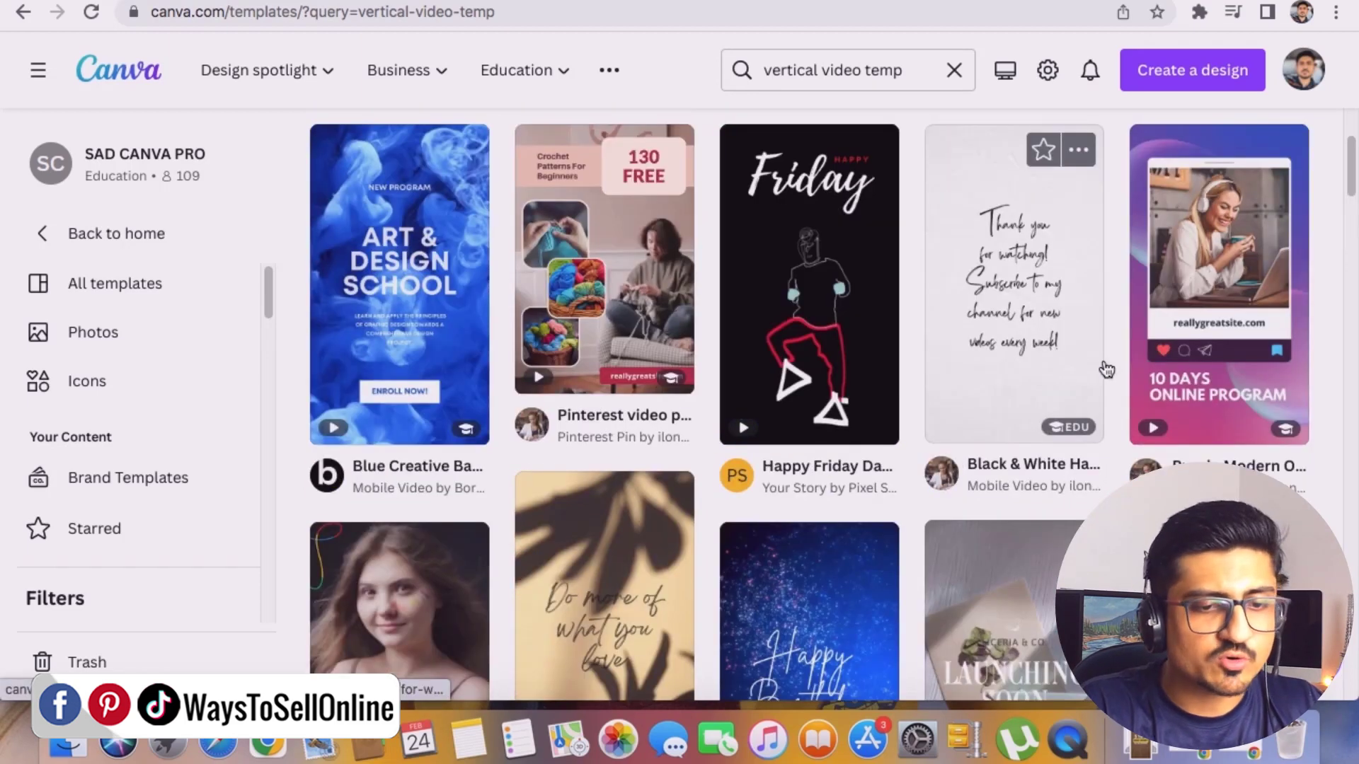
pyautogui.scroll(-5, 1106, 370)
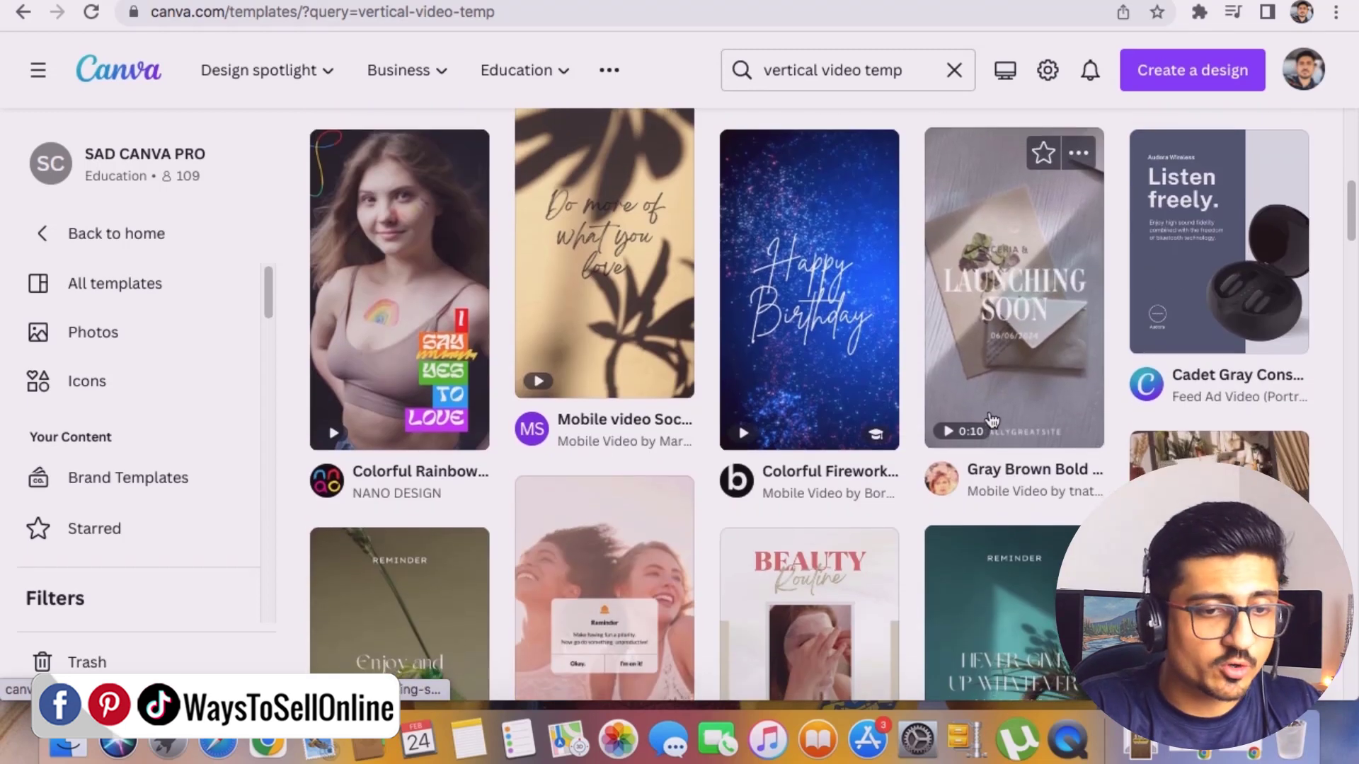
pyautogui.scroll(-3, 992, 420)
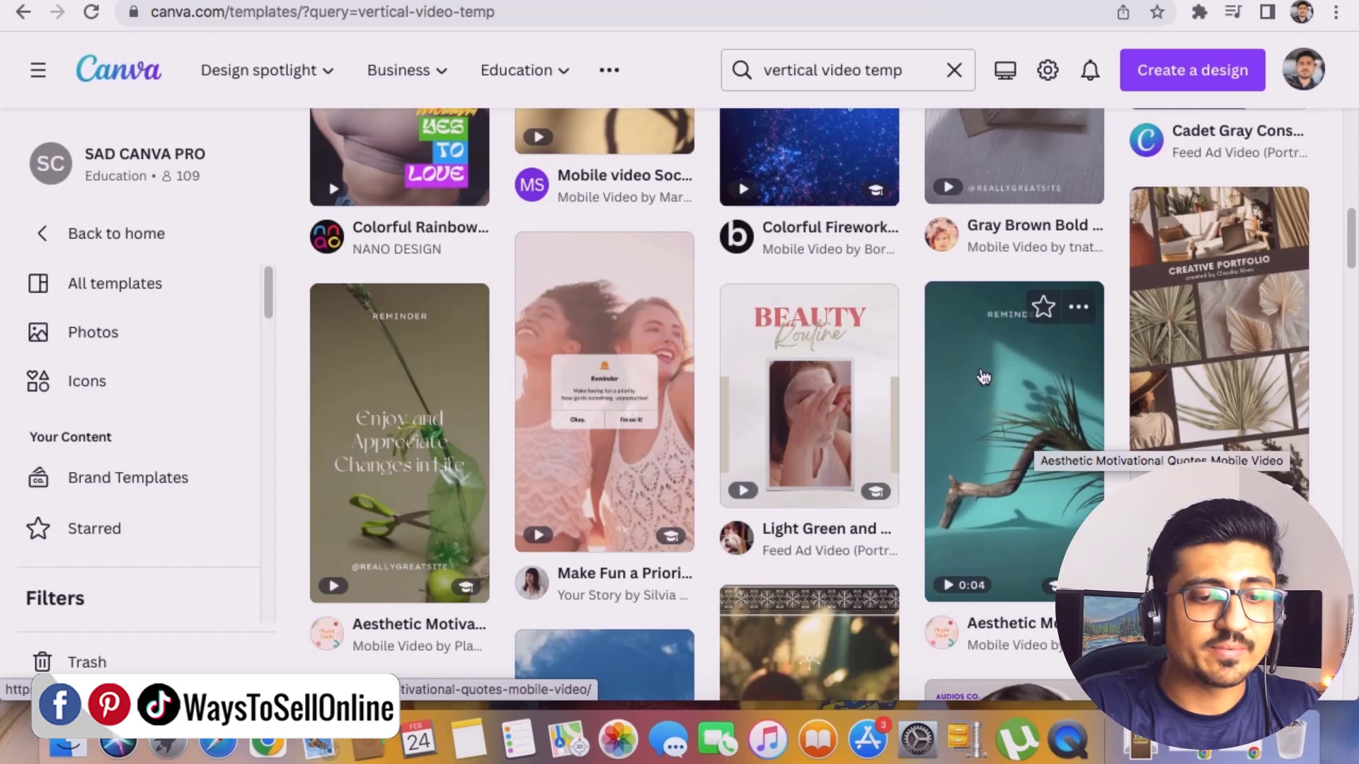
pyautogui.scroll(8, 984, 377)
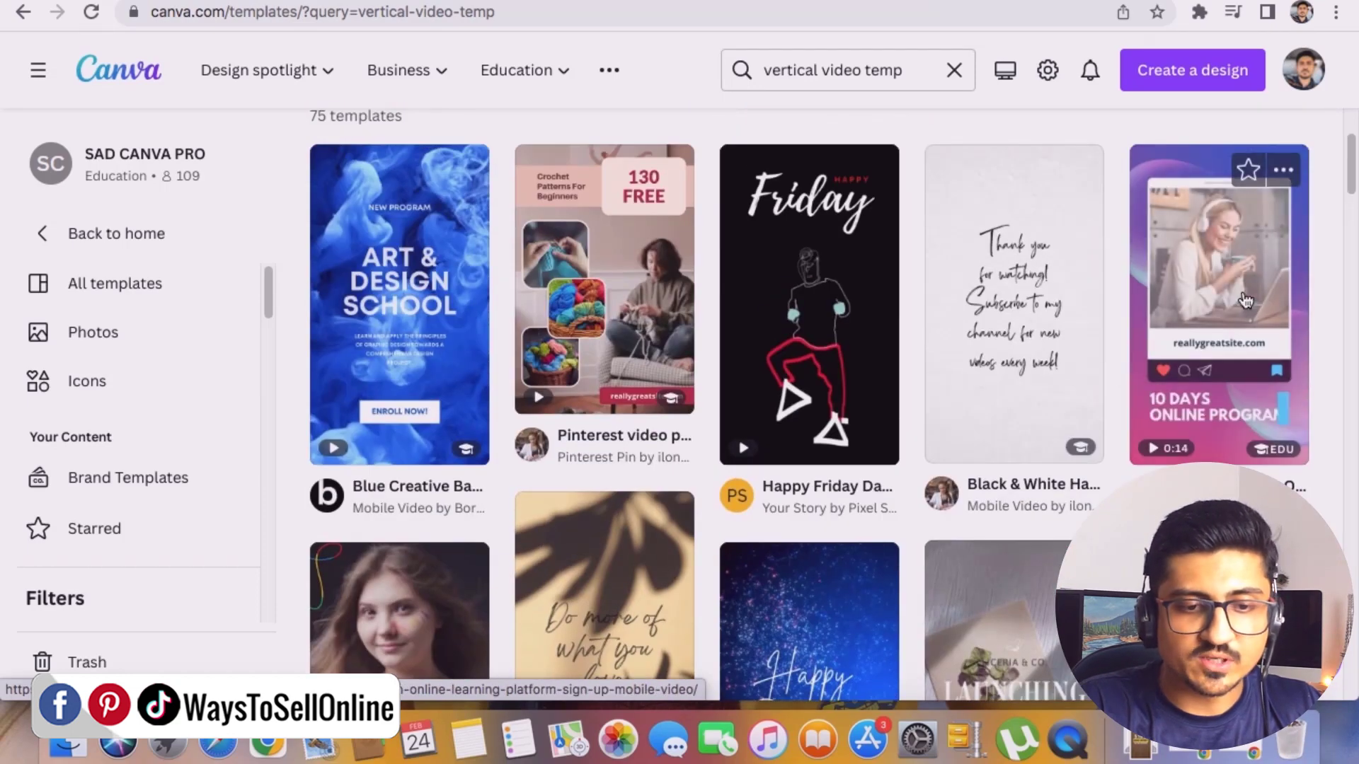
pyautogui.click(1246, 301)
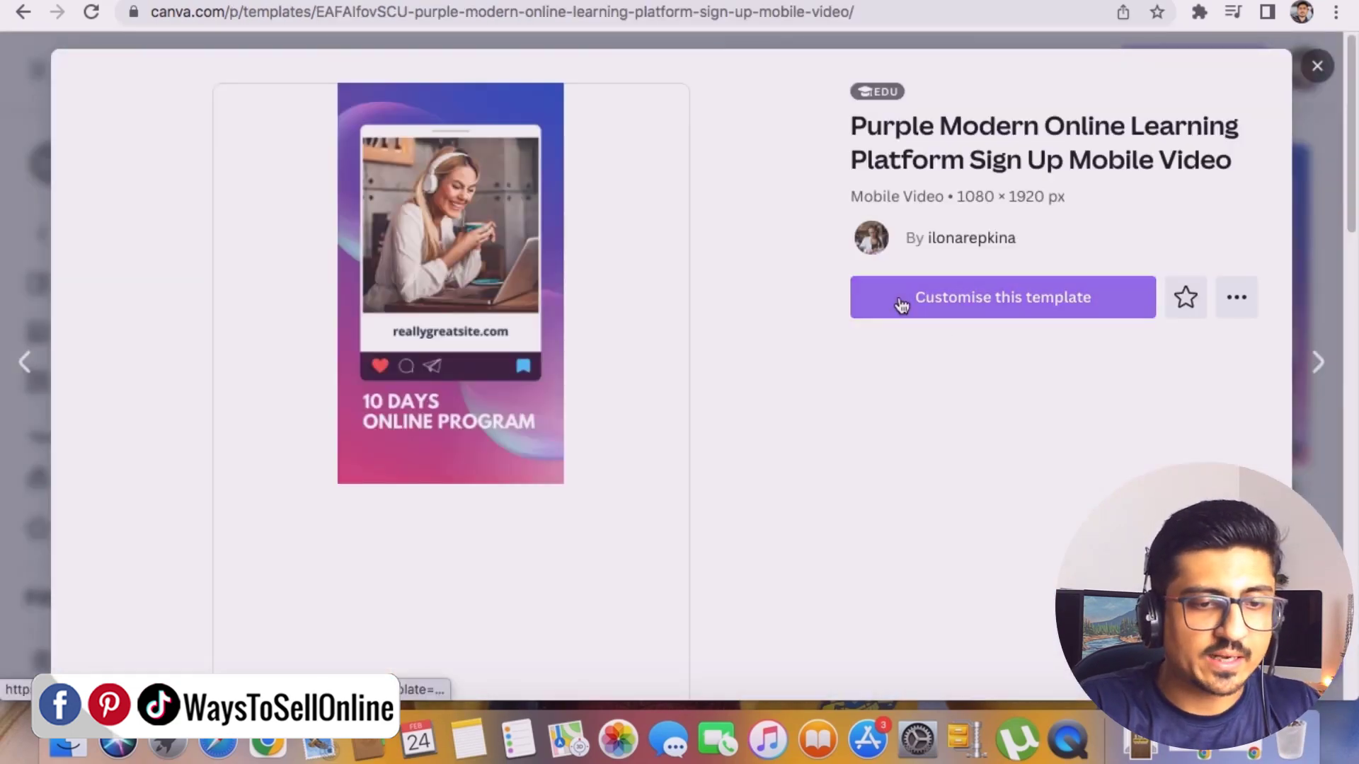
pyautogui.click(985, 298)
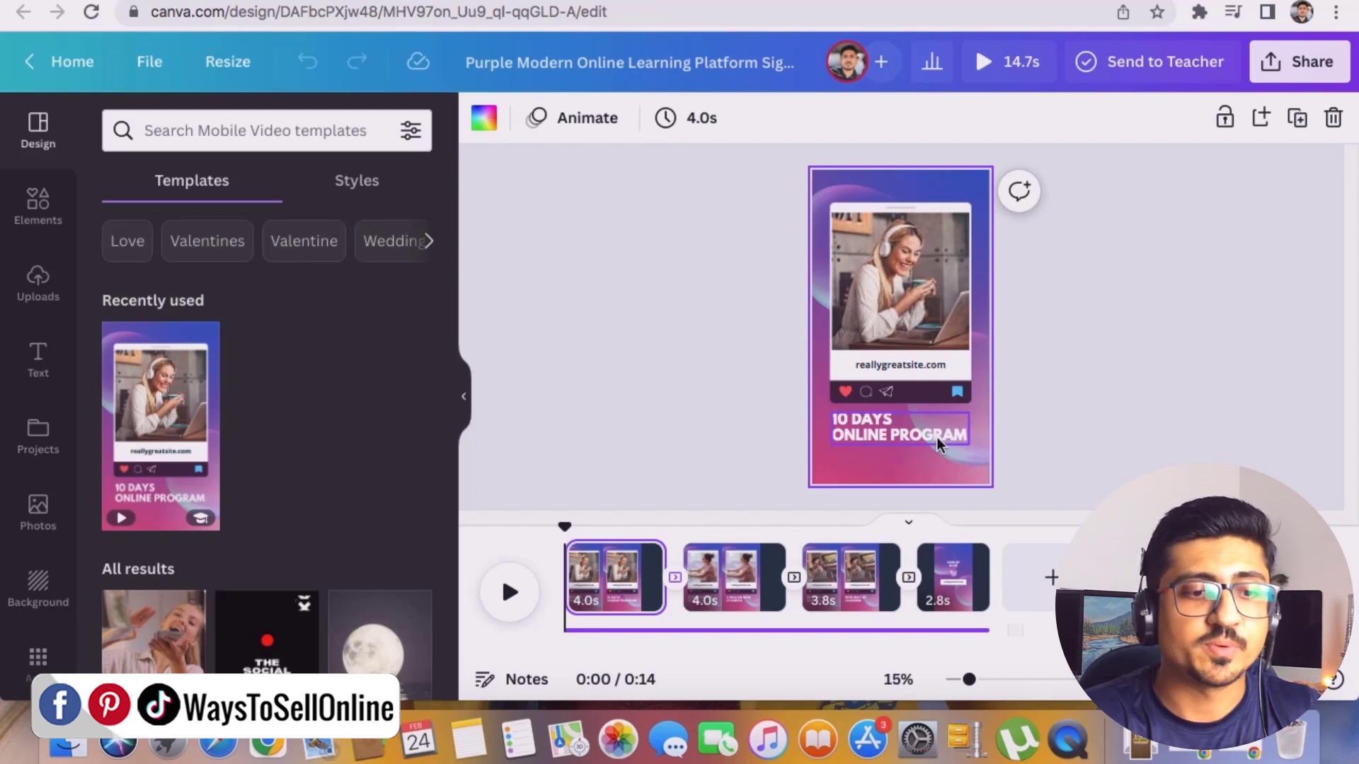
# Step: Replace the "ONLINE PROGRAM" line of the first page's heading with "WAYS TO SELL ONLINE"
pyautogui.scroll(5, 1059, 288)
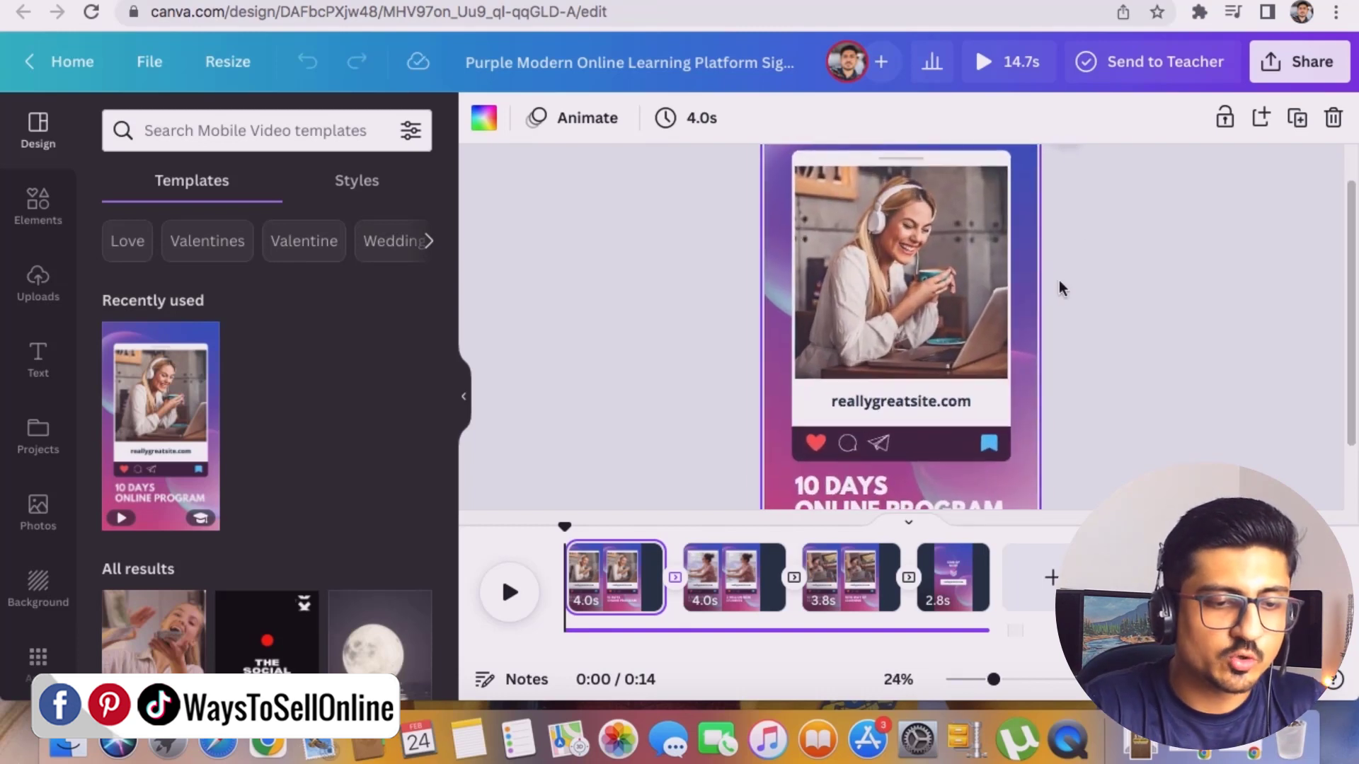
pyautogui.scroll(-3, 1017, 339)
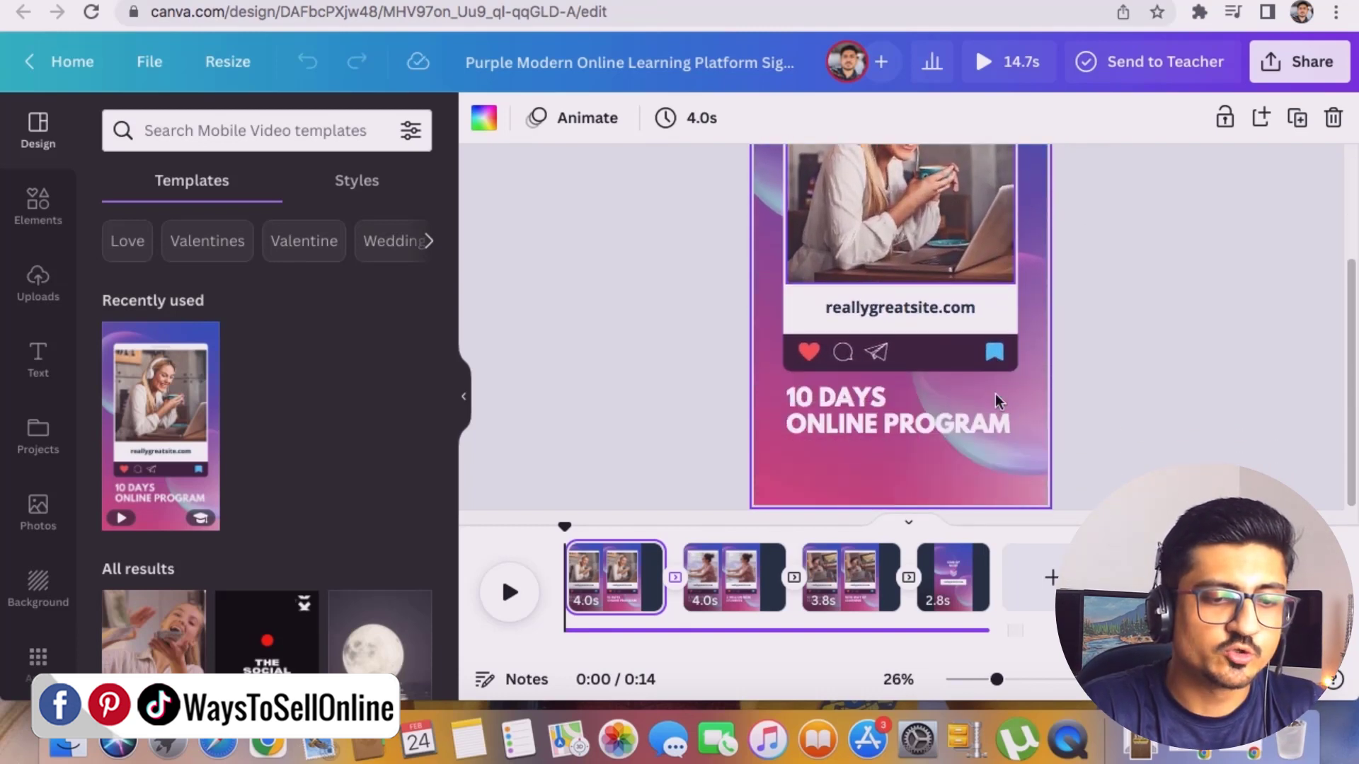
pyautogui.click(872, 423)
pyautogui.click(871, 423)
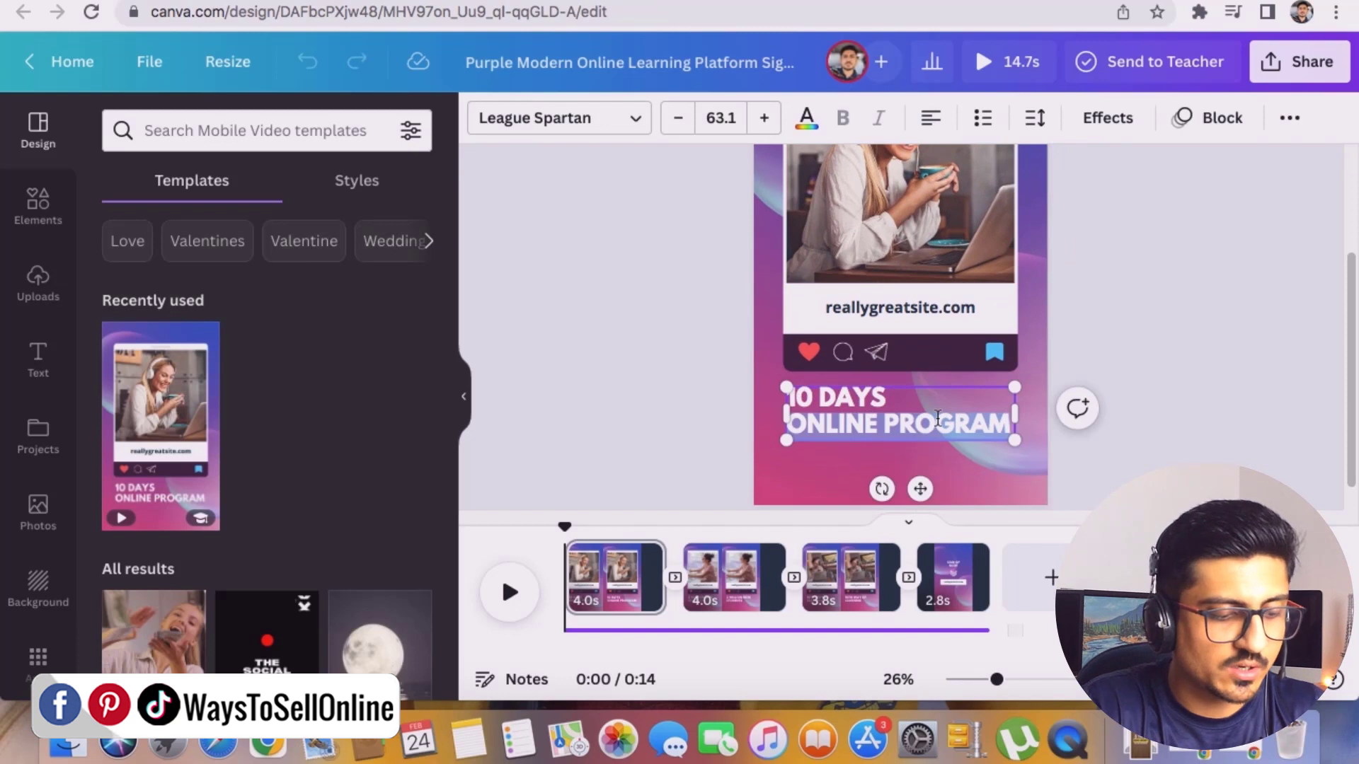
pyautogui.write('WAYS TO SELL ONLINE')
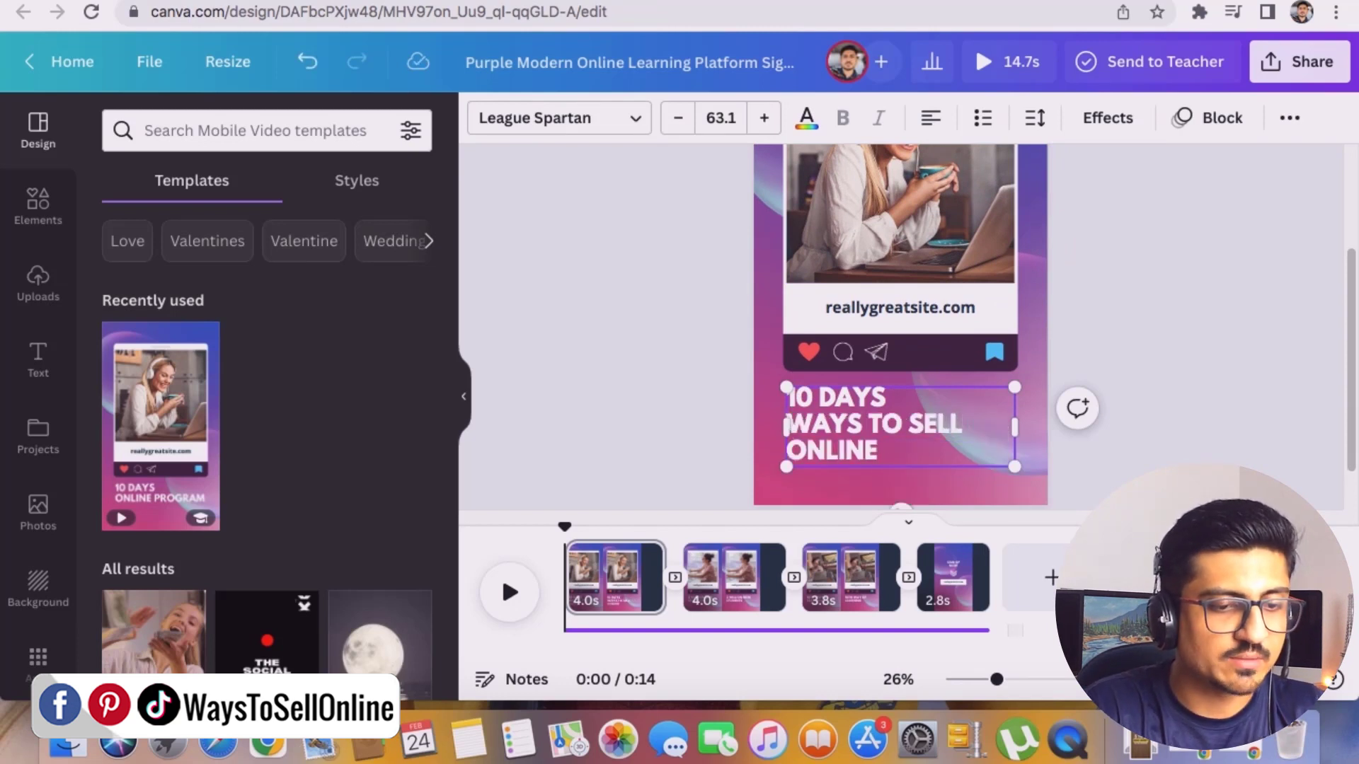
# Step: Delete the "10 DAYS" line from the first page's heading and deselect the text box
pyautogui.doubleClick(860, 405)
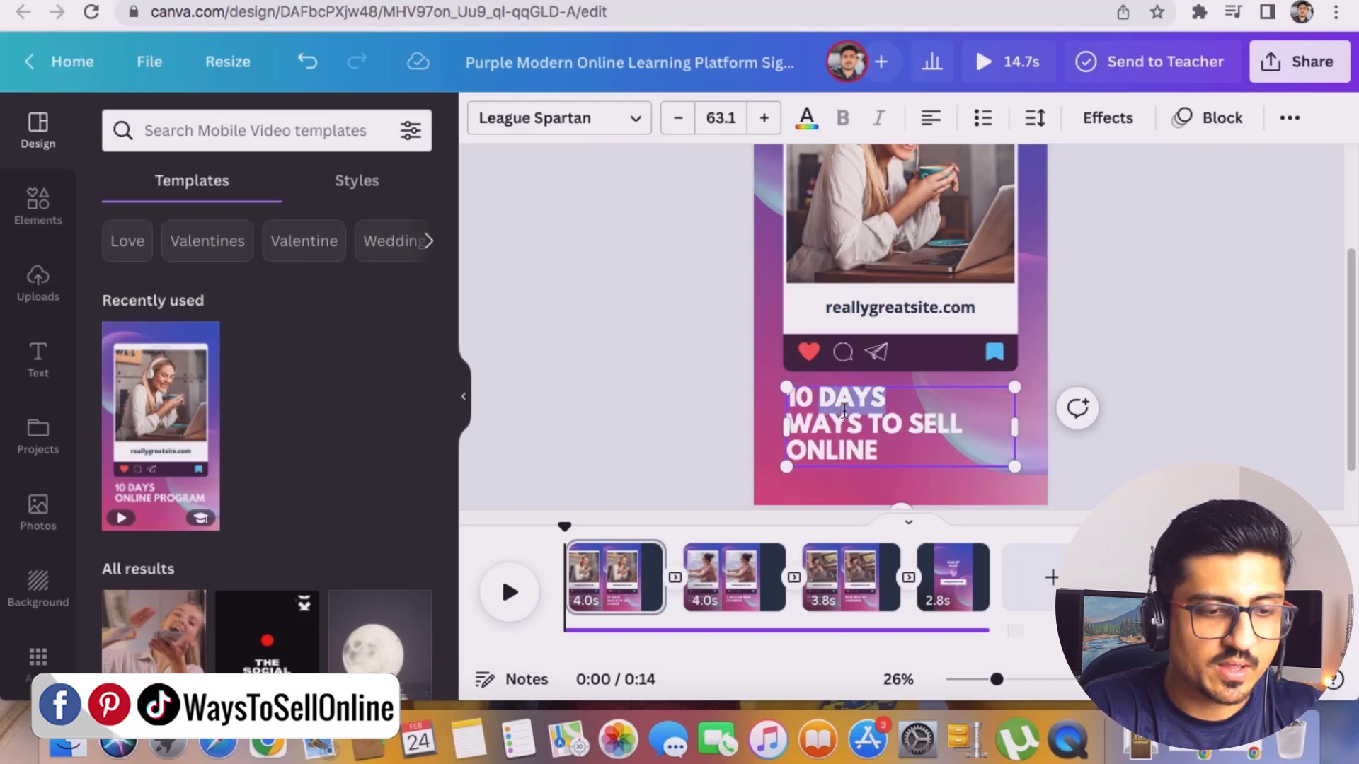
pyautogui.press('BackSpace')
pyautogui.press('BackSpace')
pyautogui.press('BackSpace')
pyautogui.press('BackSpace')
pyautogui.press('BackSpace')
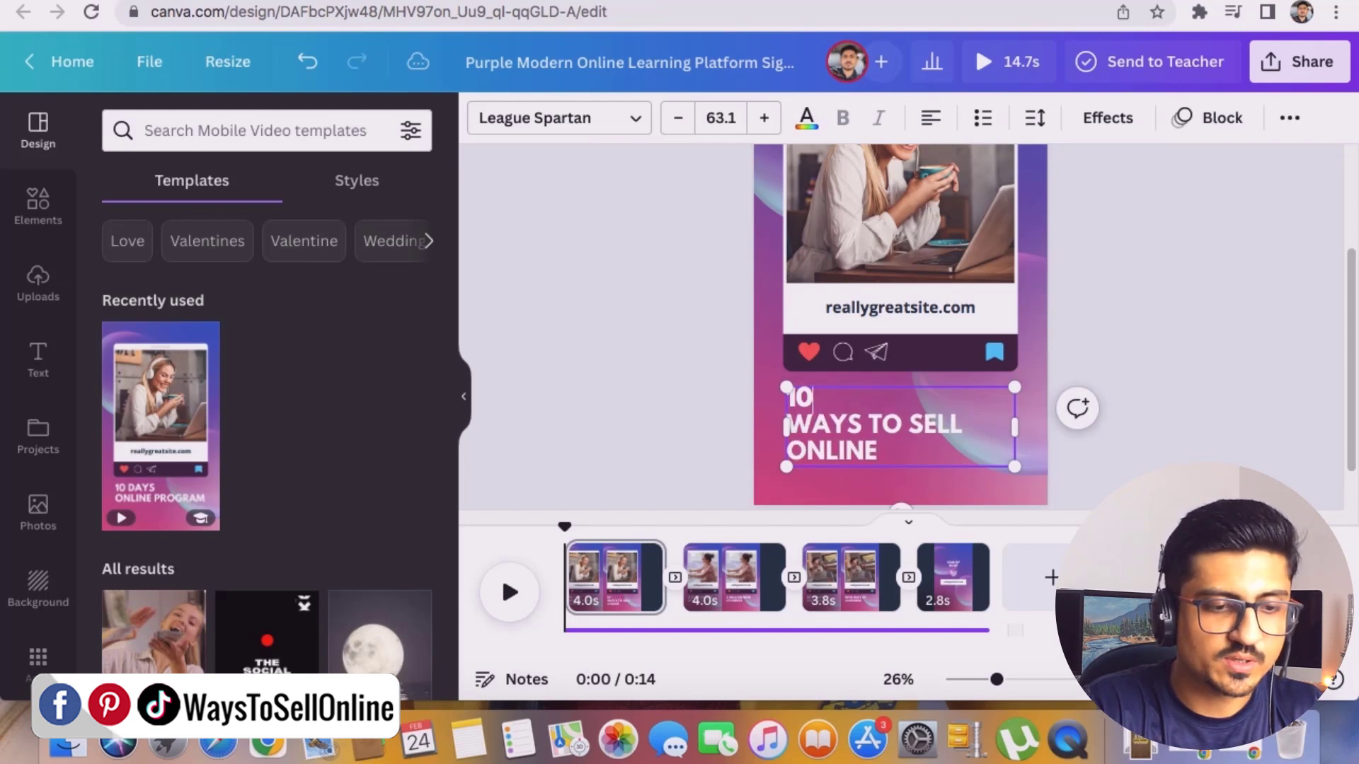
pyautogui.click(965, 359)
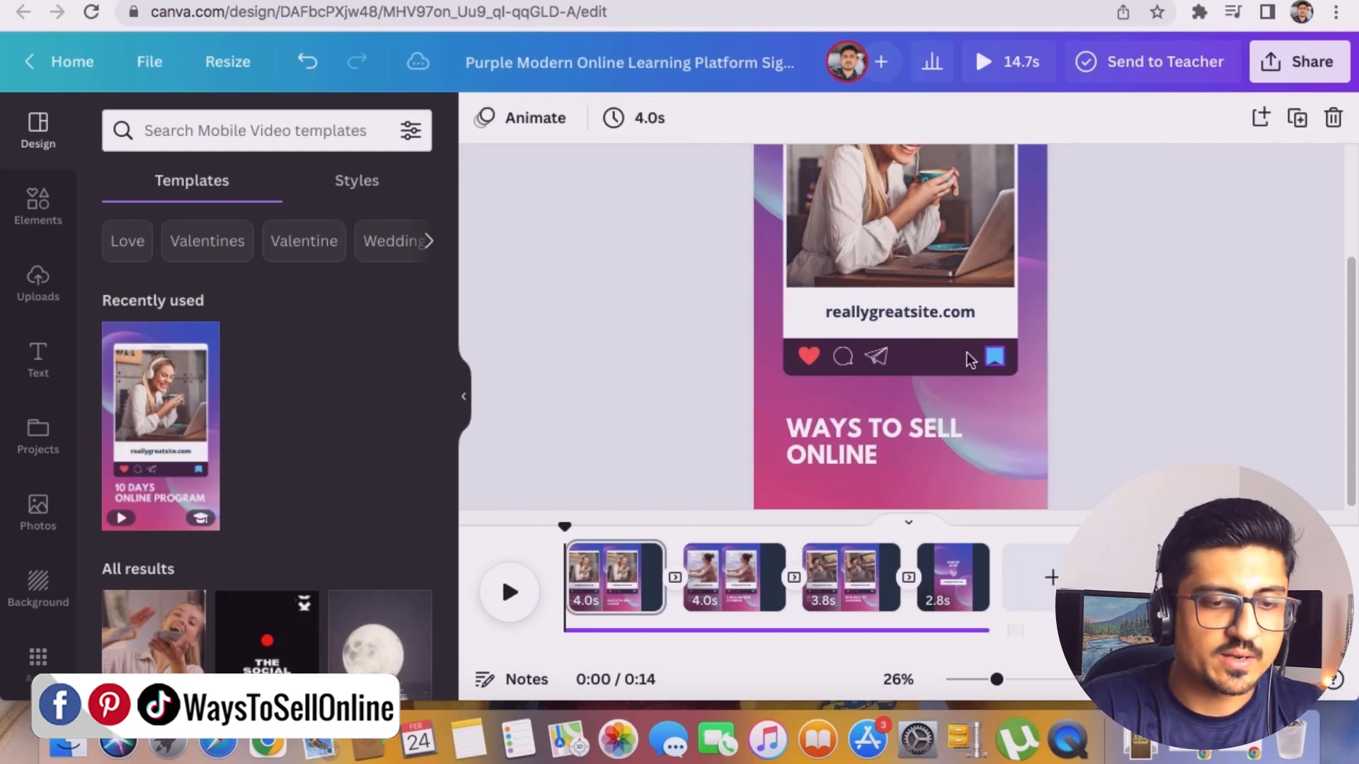
# Step: Replace the website text under the first page's photo with "waystosellonline.com" and deselect it
pyautogui.doubleClick(889, 310)
pyautogui.write('waystosellonline.com')
pyautogui.click(1245, 396)
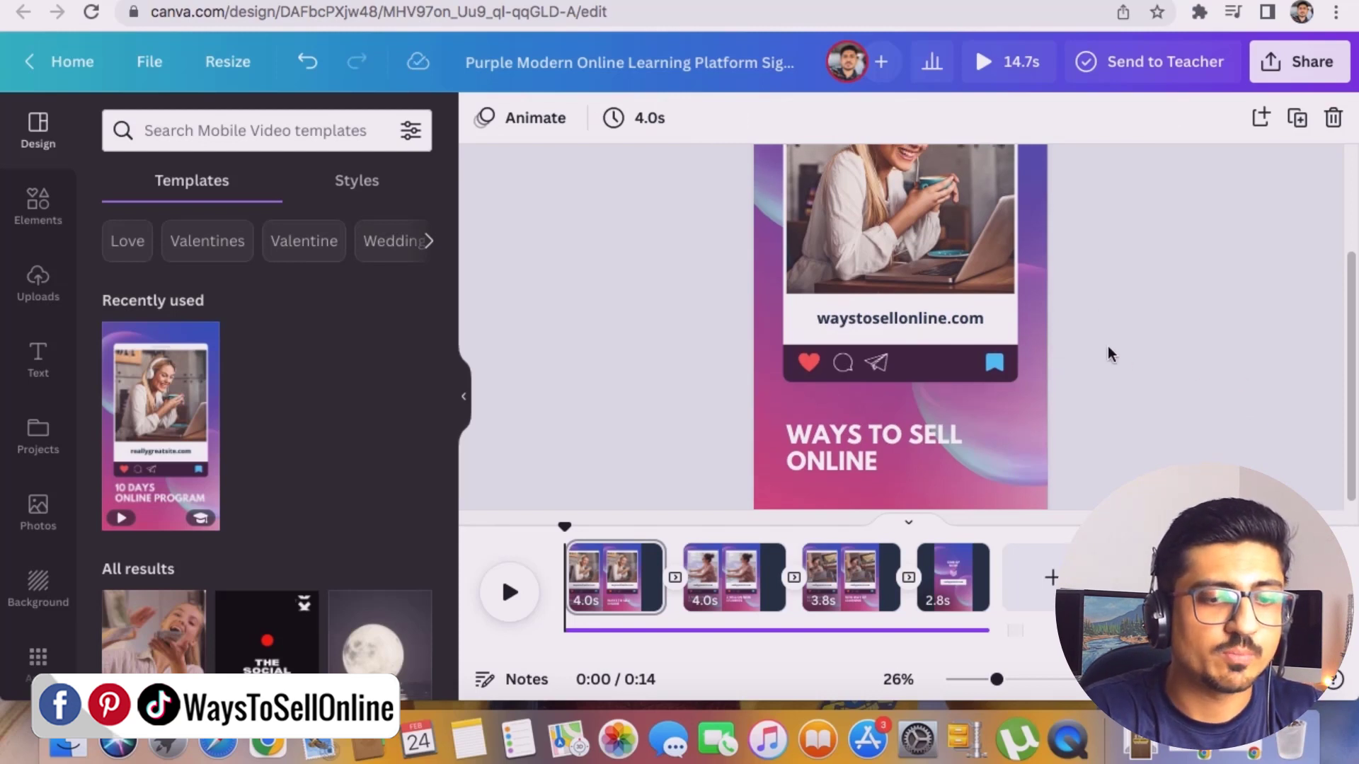
# Step: Search the mobile video templates for "dog", browse them, and undo the trial change to the first page
pyautogui.scroll(3, 845, 328)
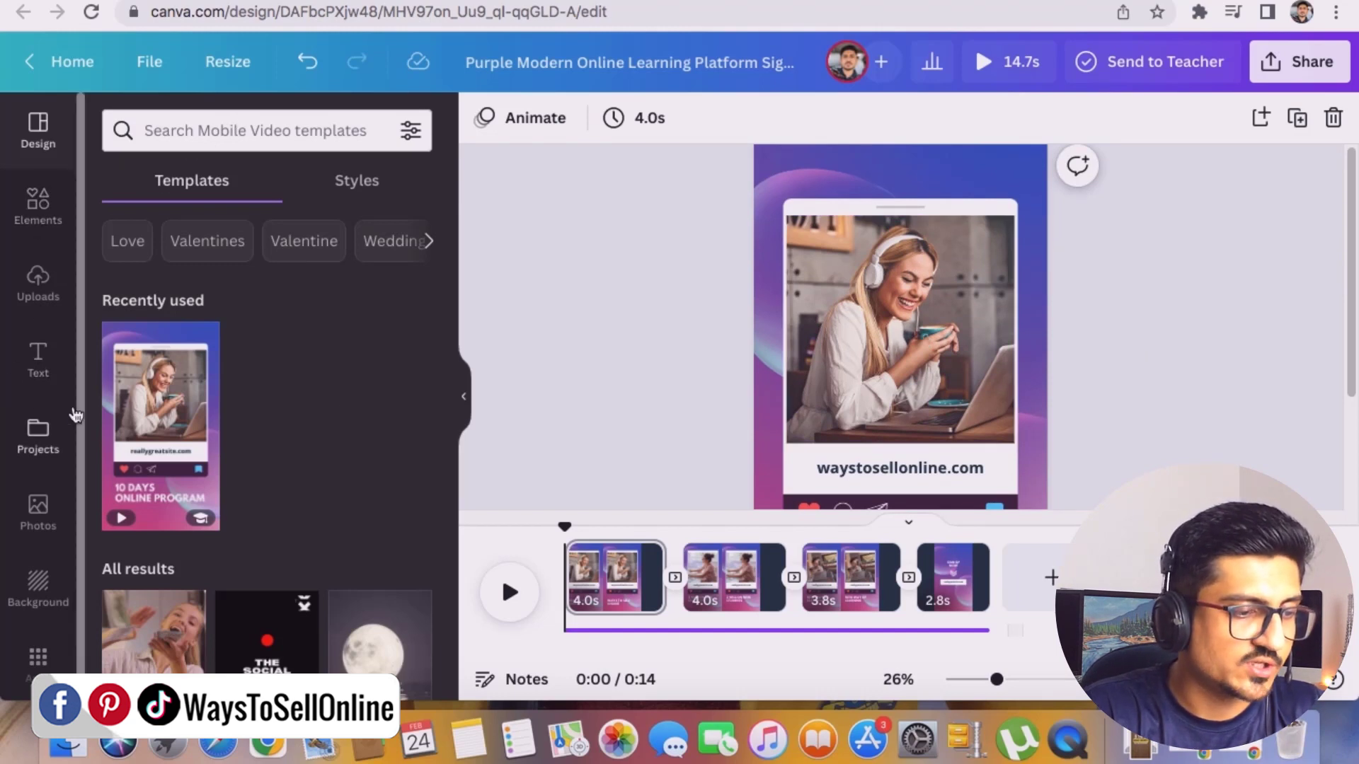
pyautogui.click(240, 130)
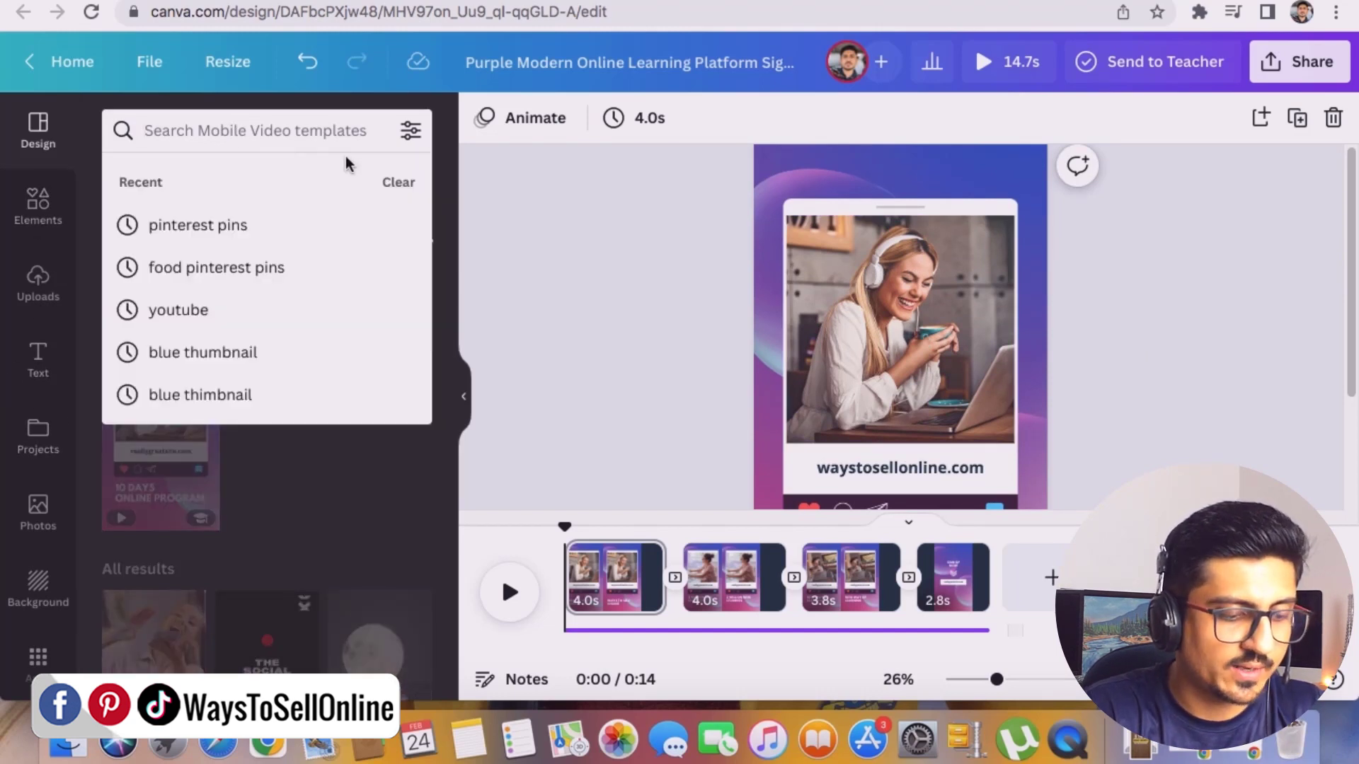
pyautogui.write('dog')
pyautogui.press('Return')
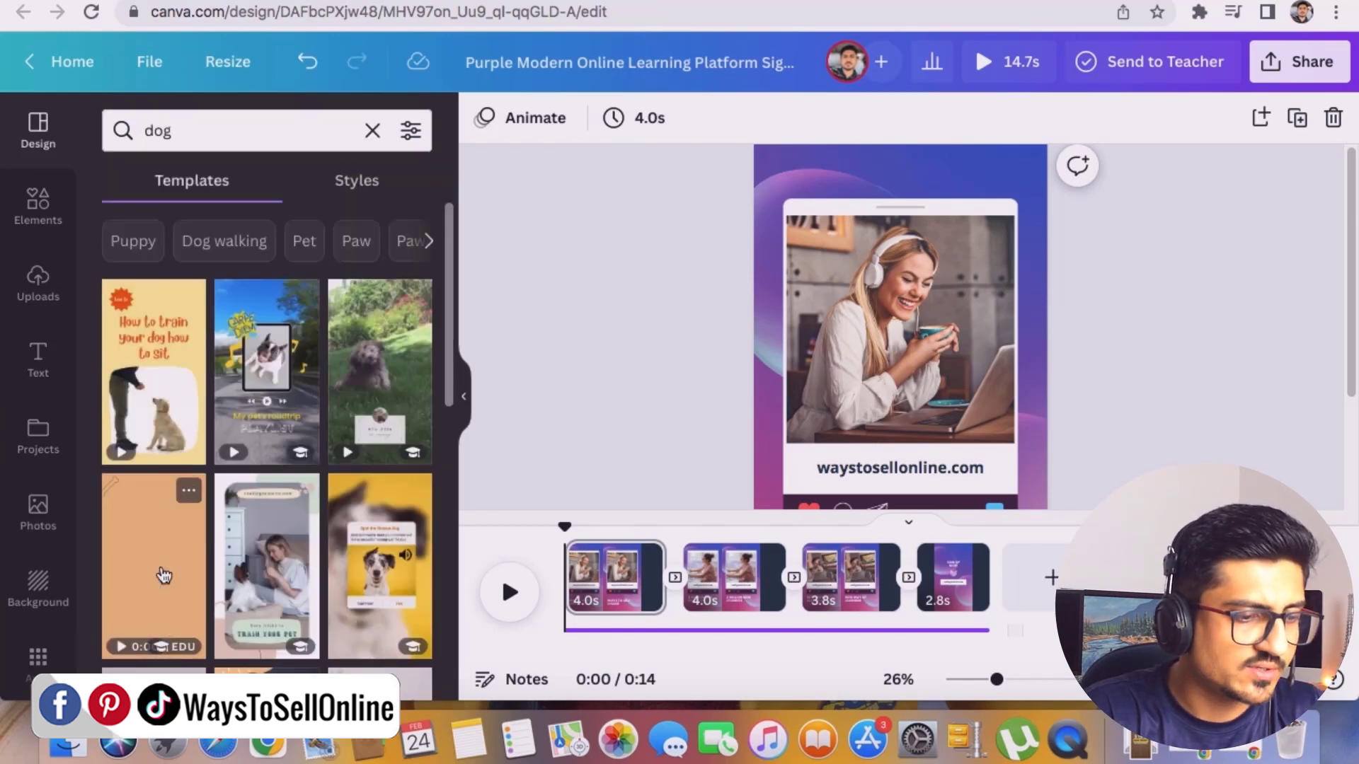
pyautogui.scroll(-5, 163, 575)
pyautogui.press('super+z')
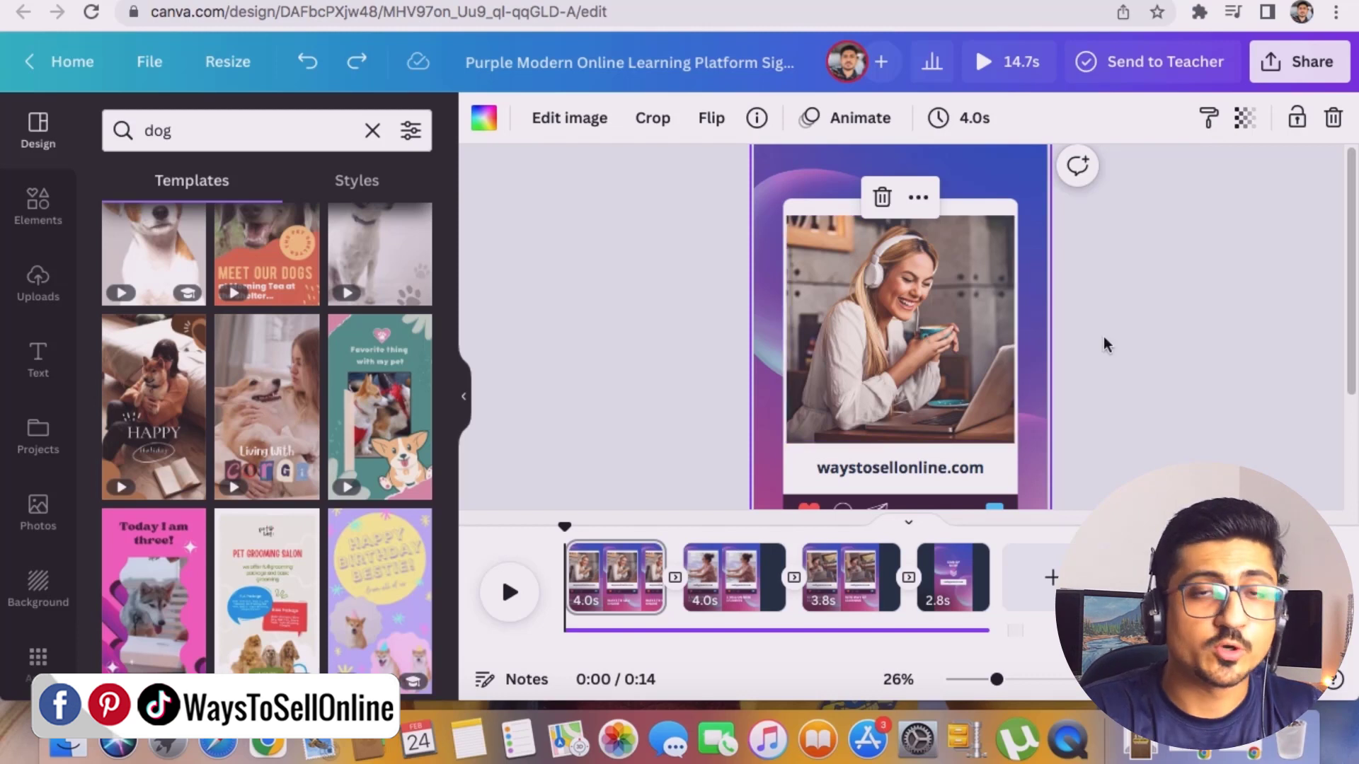
# Step: Play the full preview of the video and return to the editor
pyautogui.click(1013, 63)
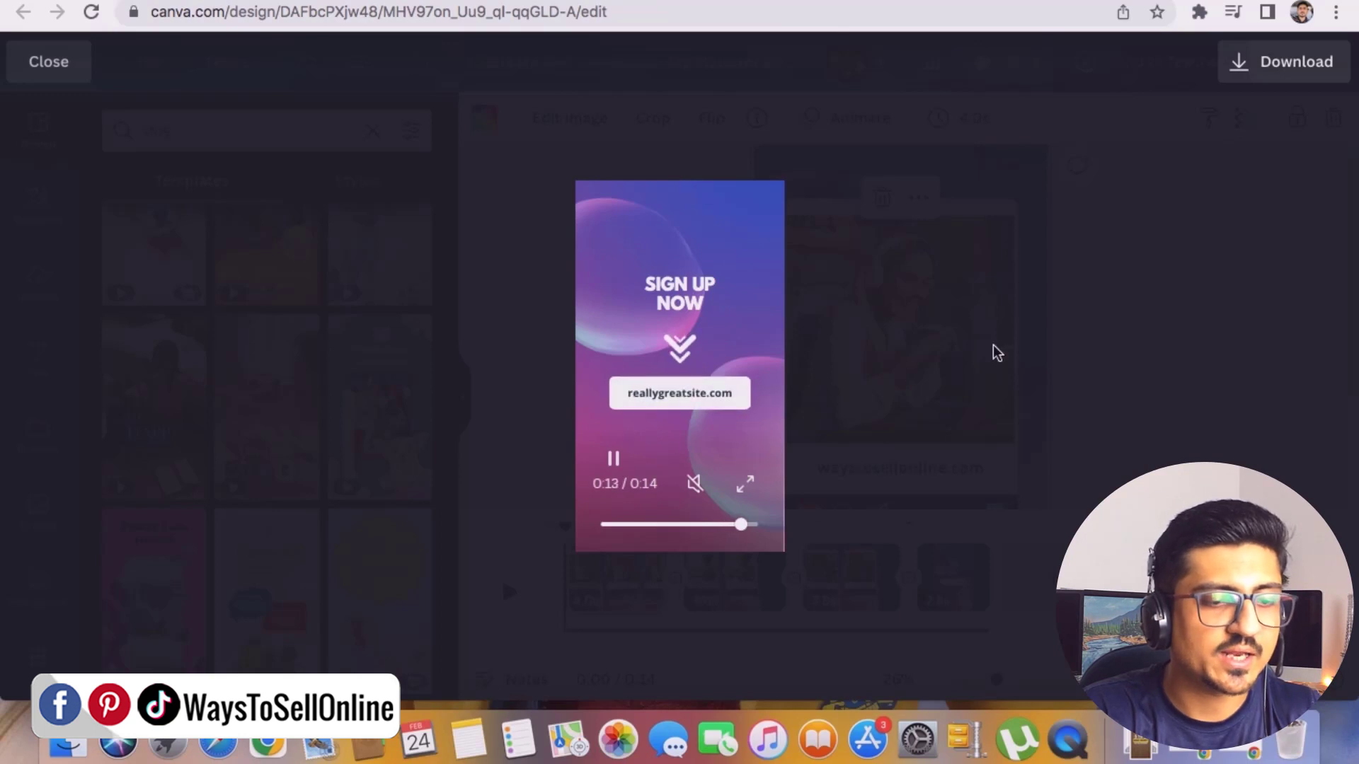
pyautogui.click(1115, 277)
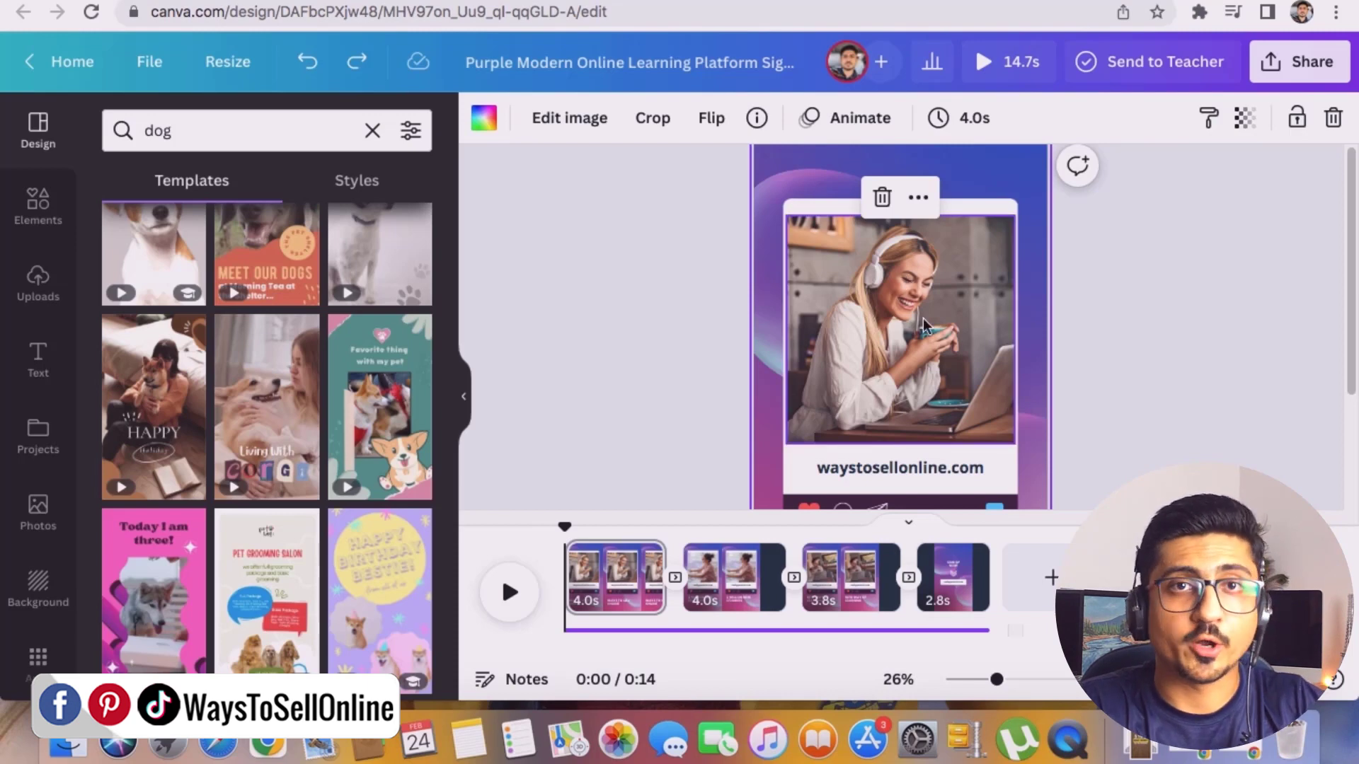
# Step: Search the photo library for "dog" and replace the first page's photo with the white dog sitting among green plants
pyautogui.click(48, 277)
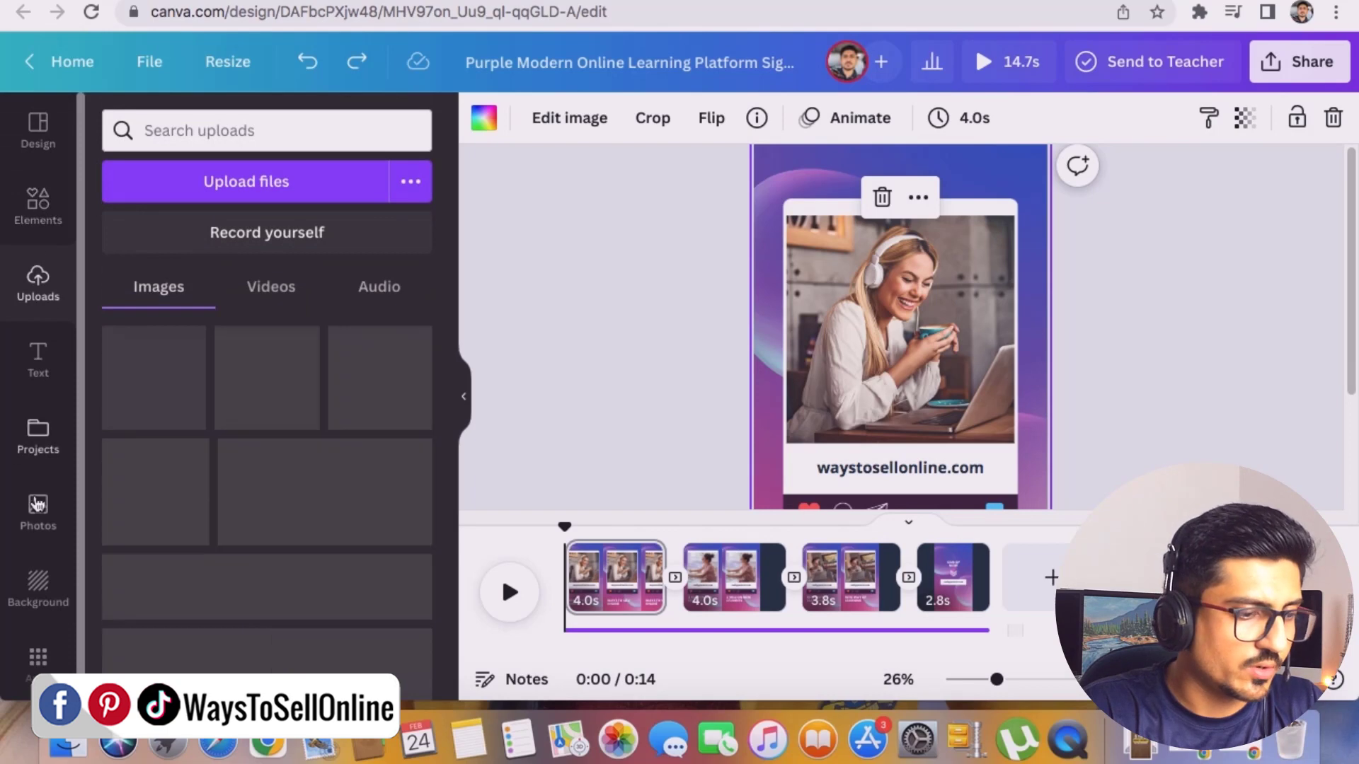
pyautogui.click(63, 490)
pyautogui.click(255, 137)
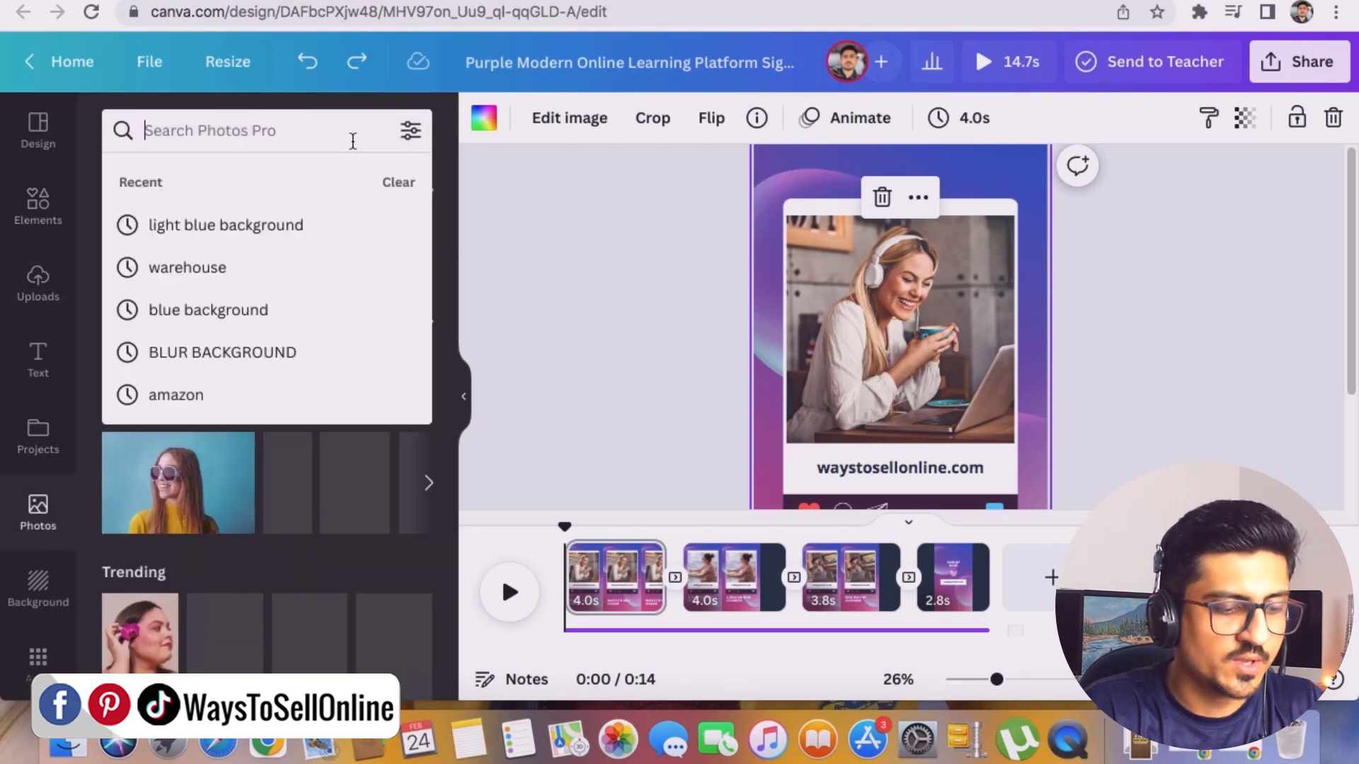
pyautogui.write('dog')
pyautogui.press('Return')
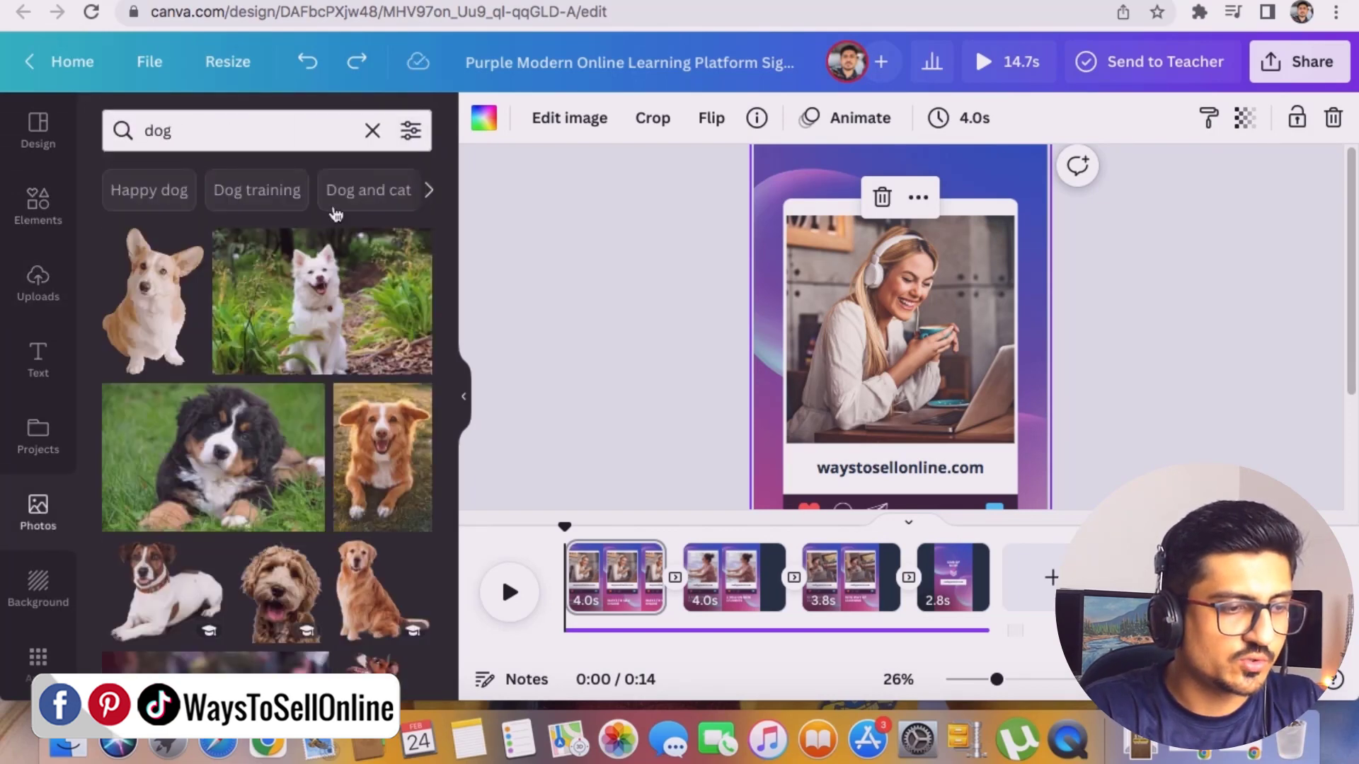
pyautogui.moveTo(316, 312); pyautogui.dragTo(866, 348)
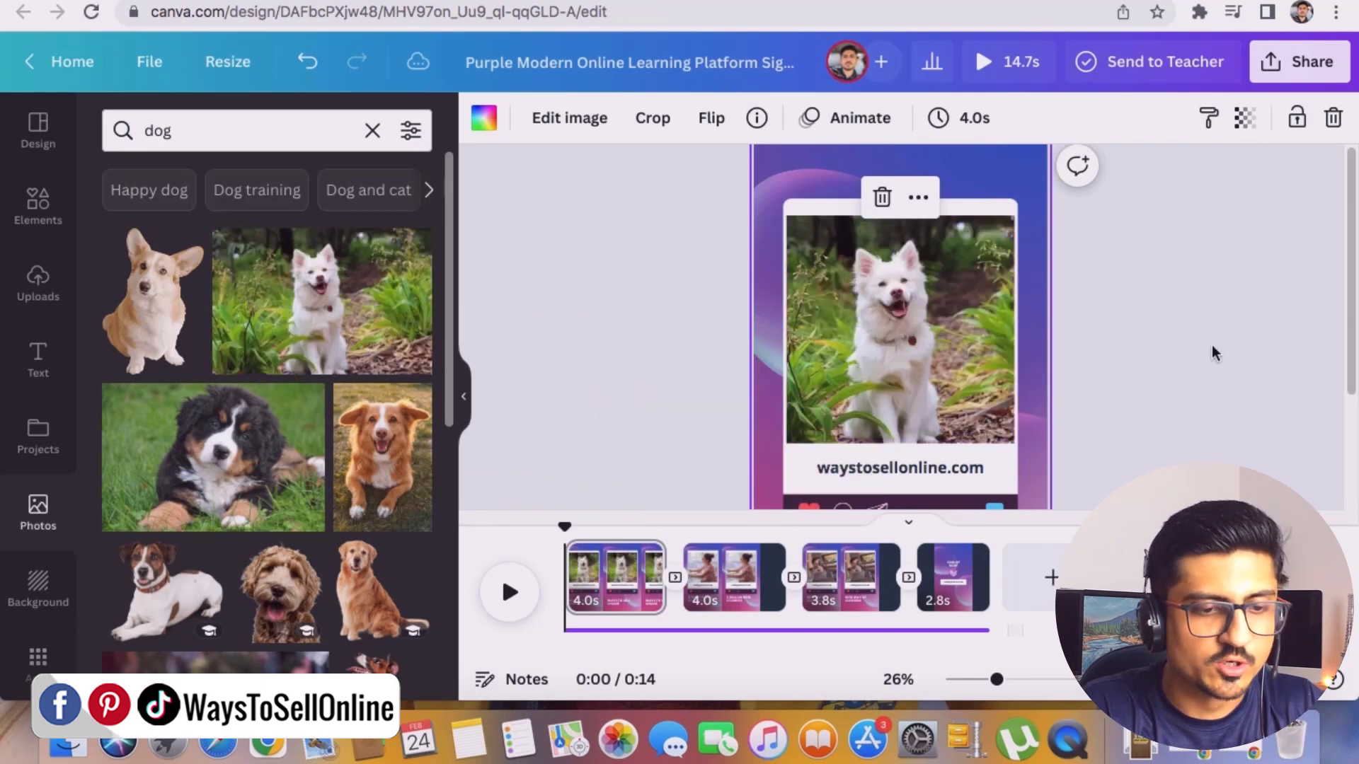
pyautogui.scroll(-3, 1189, 355)
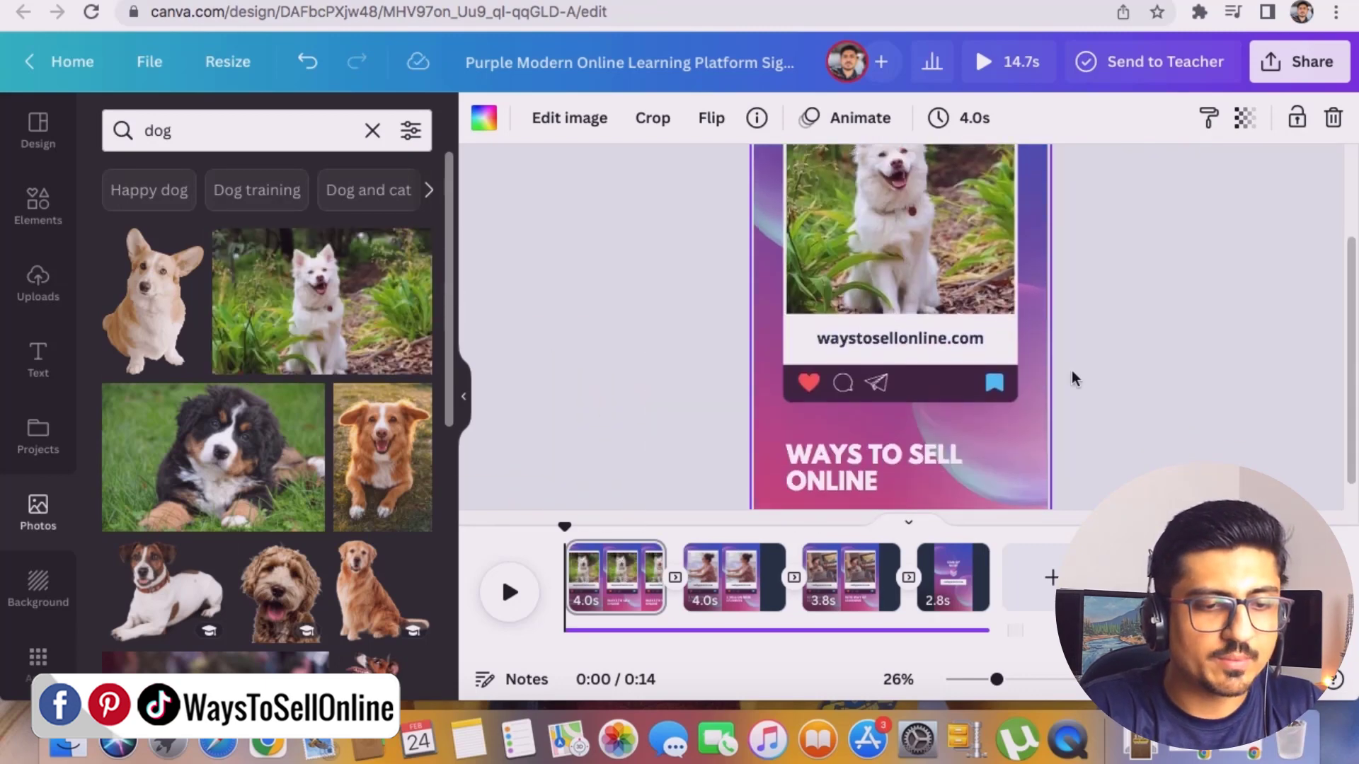
pyautogui.scroll(3, 1026, 373)
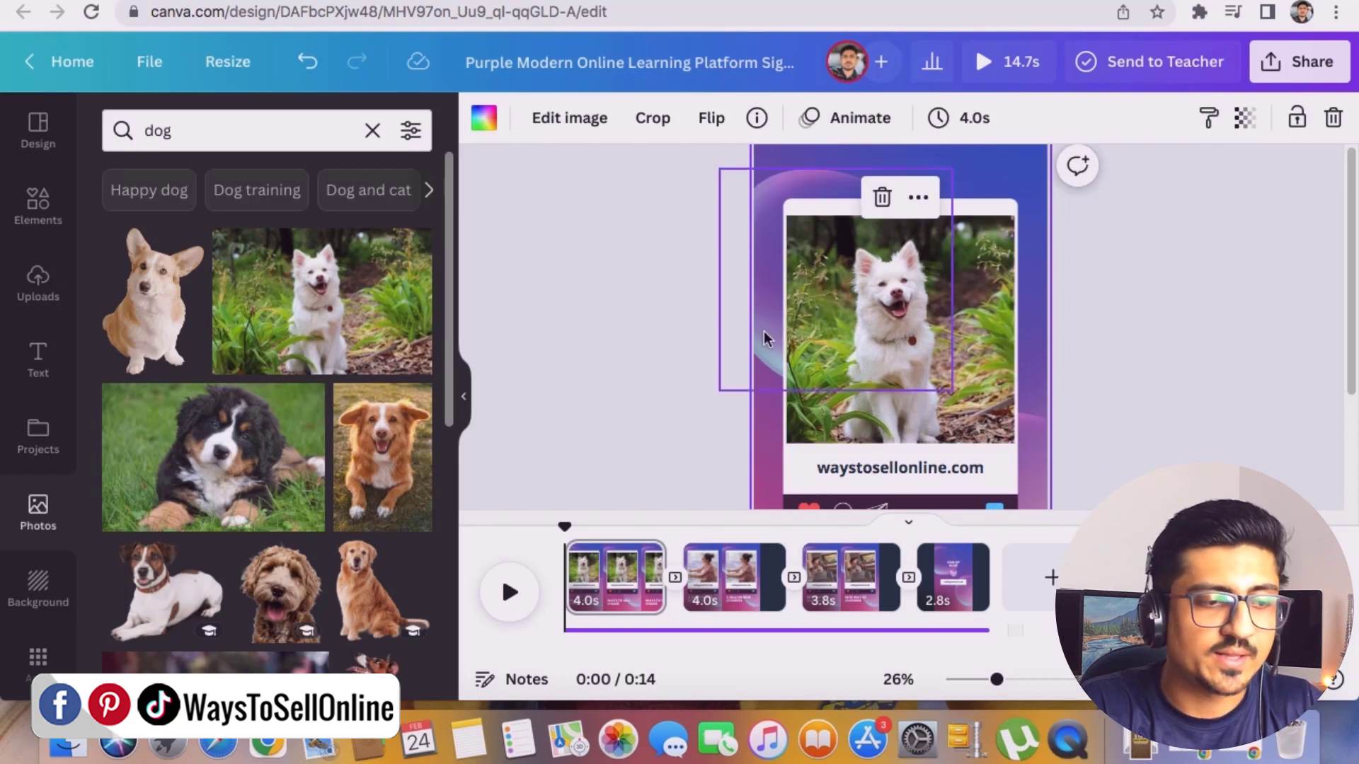
# Step: Search the photo library for "car" and replace the second page's photo with the white Mercedes
pyautogui.click(743, 584)
pyautogui.doubleClick(157, 130)
pyautogui.press('BackSpace')
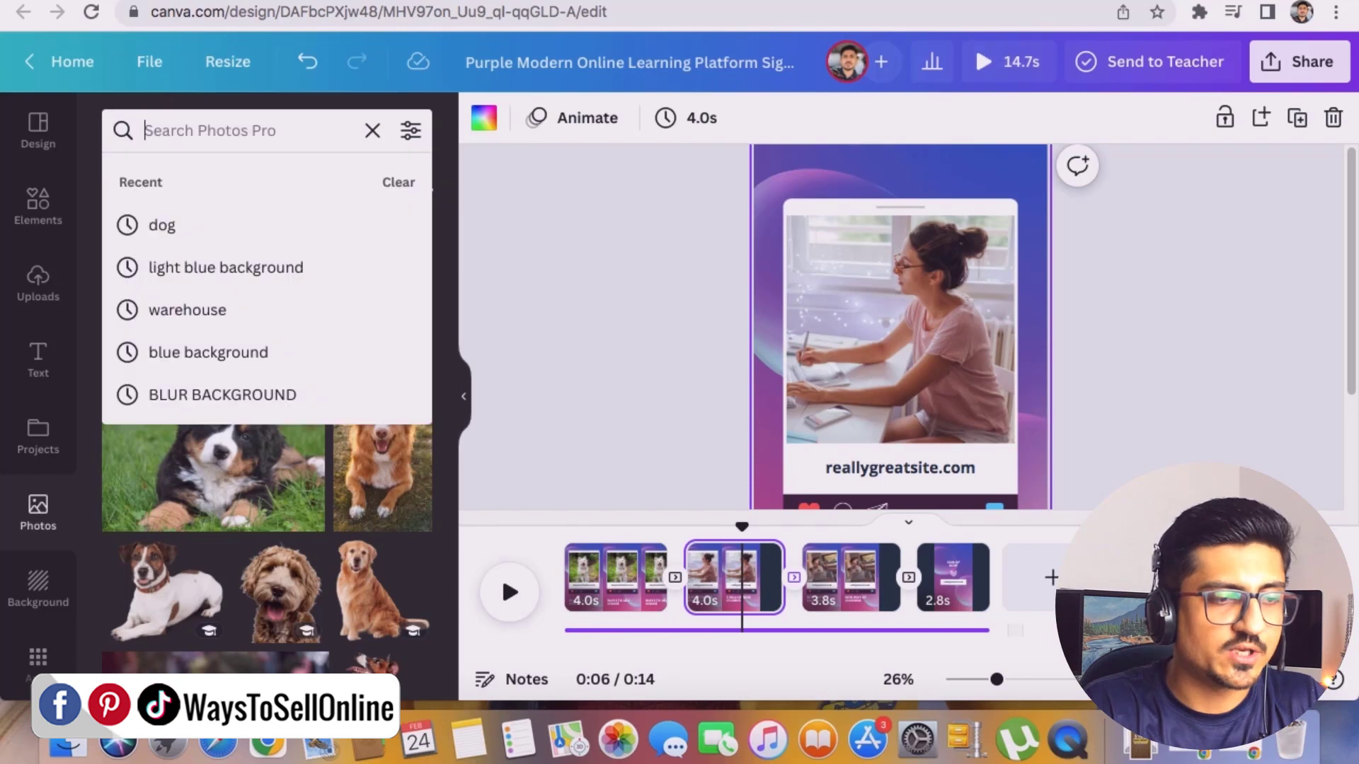
pyautogui.write('car')
pyautogui.click(176, 380)
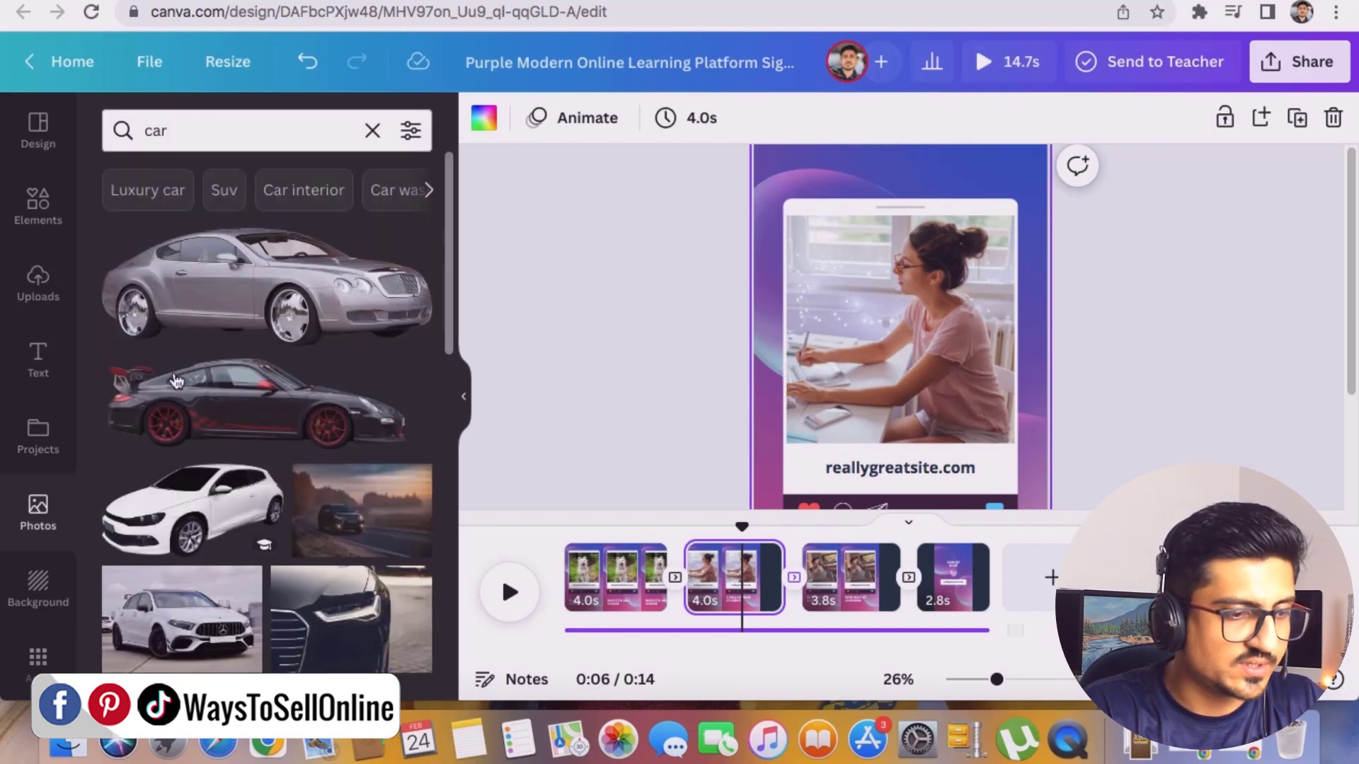
pyautogui.scroll(-3, 243, 415)
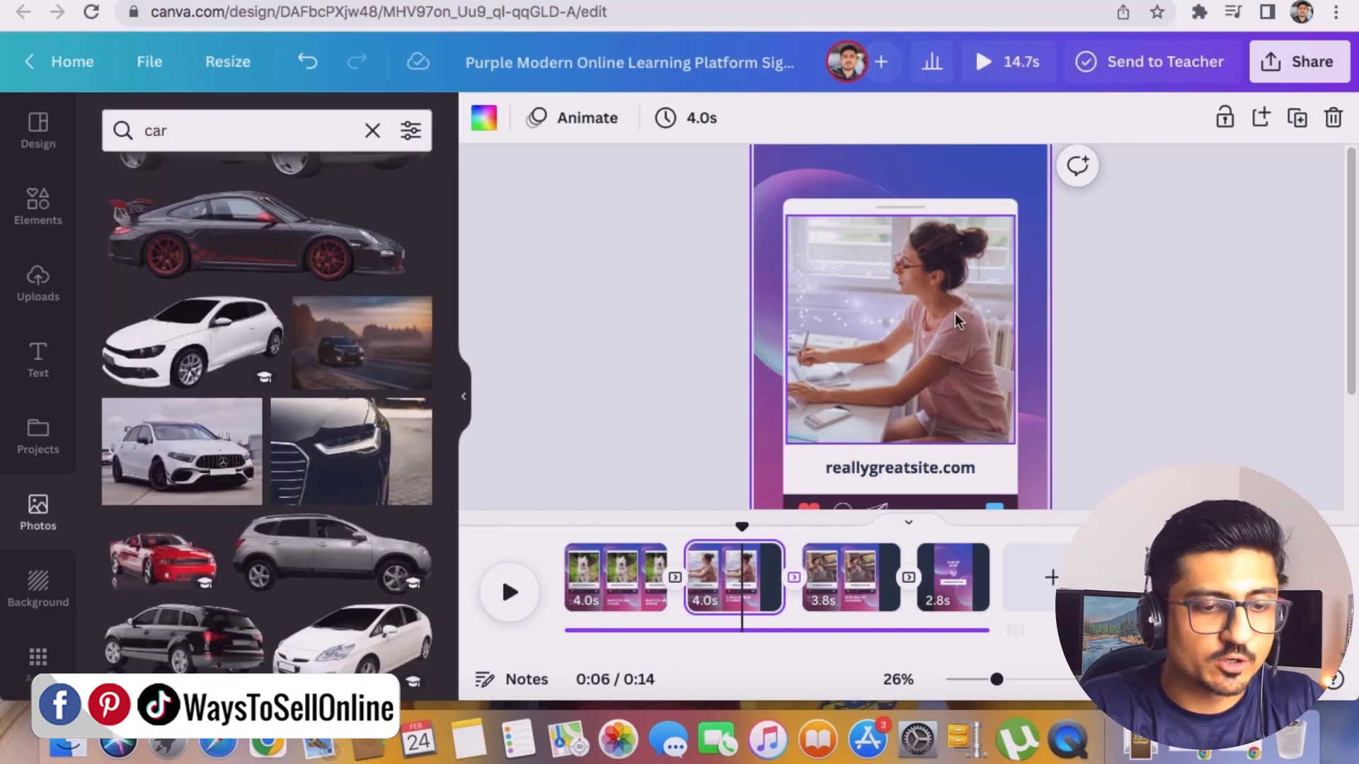
pyautogui.moveTo(180, 497); pyautogui.dragTo(843, 467)
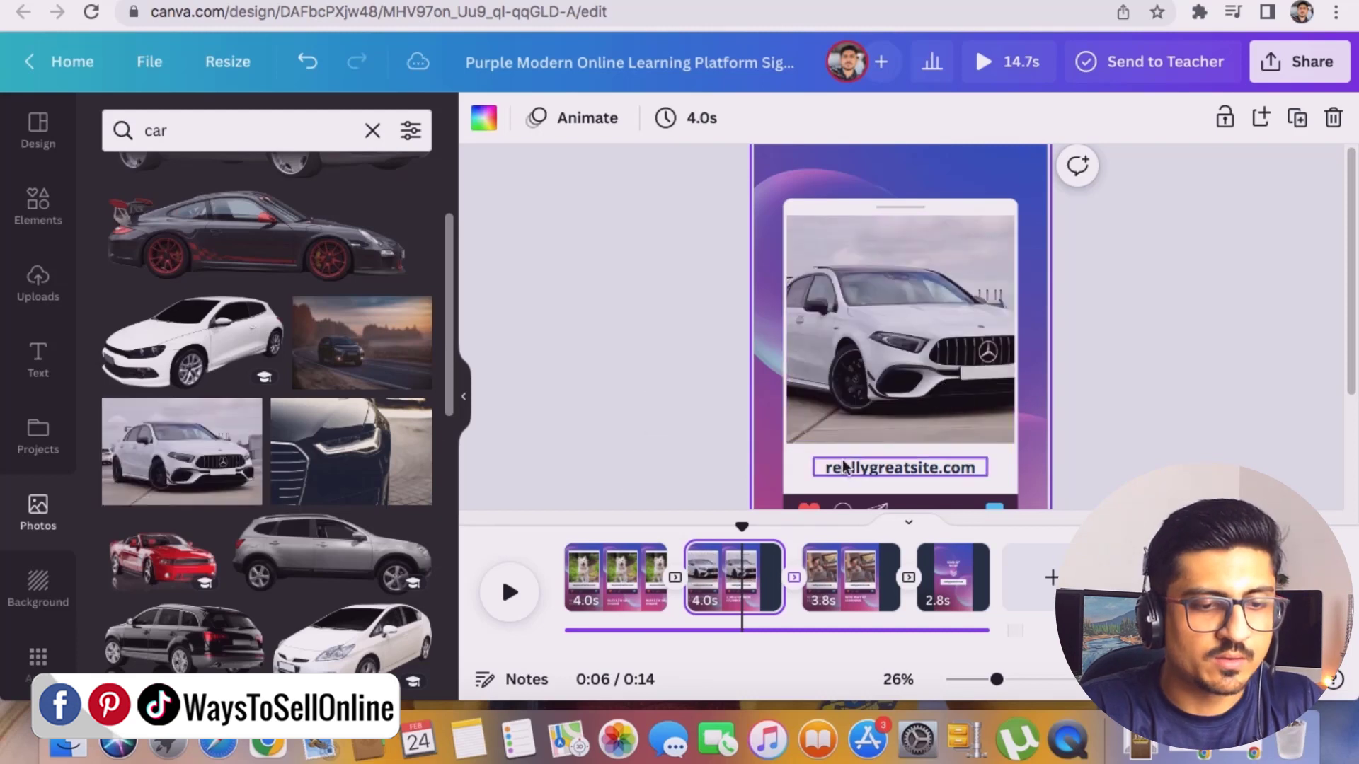
# Step: Change the website text on the second page to "car.com" and preview the edited video
pyautogui.doubleClick(872, 471)
pyautogui.write('car')
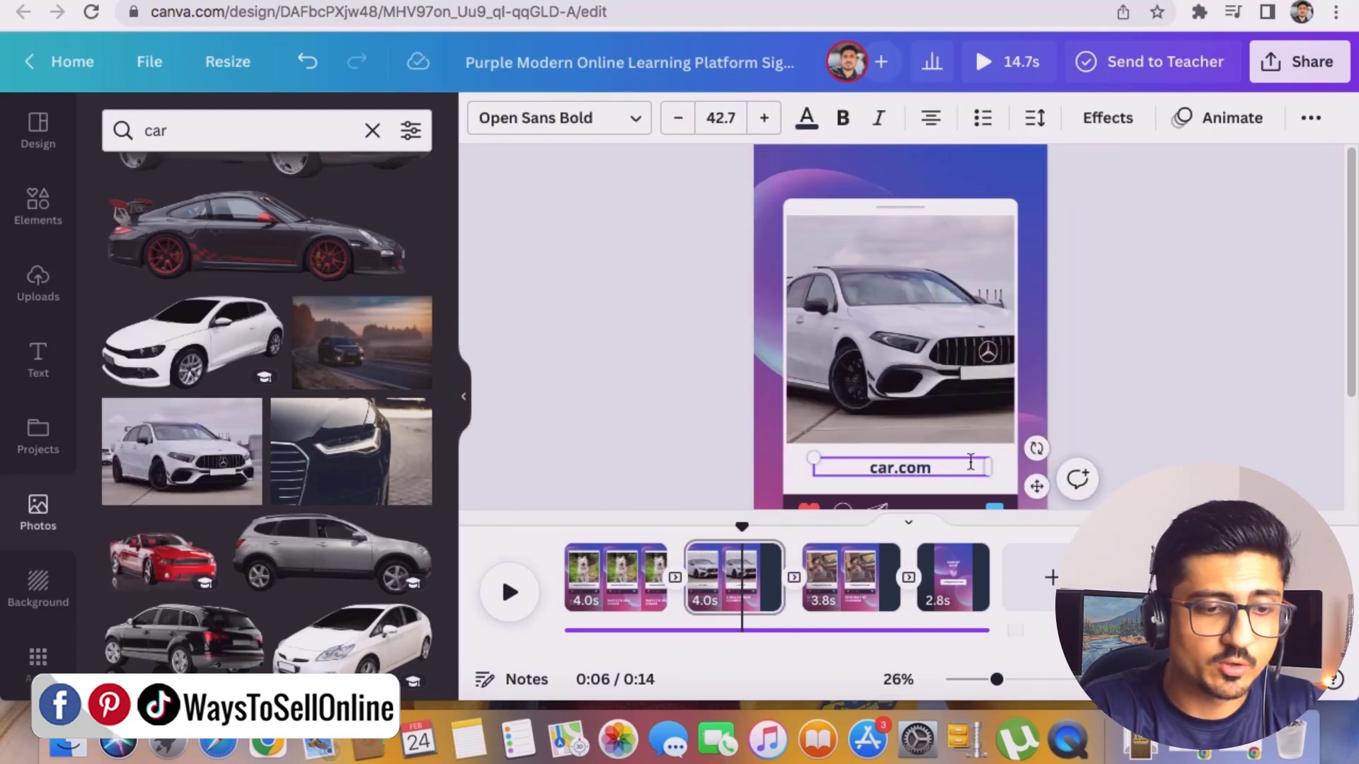
pyautogui.click(1228, 386)
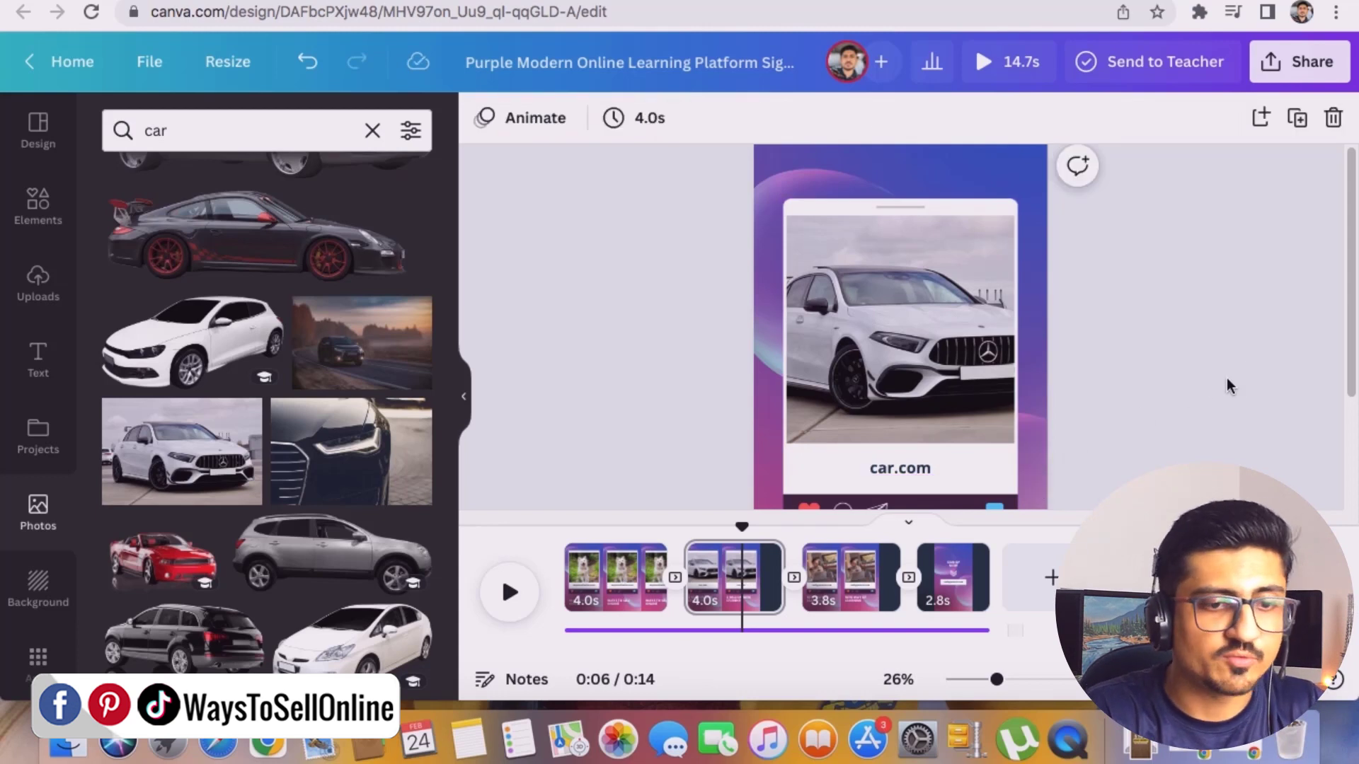
pyautogui.click(994, 70)
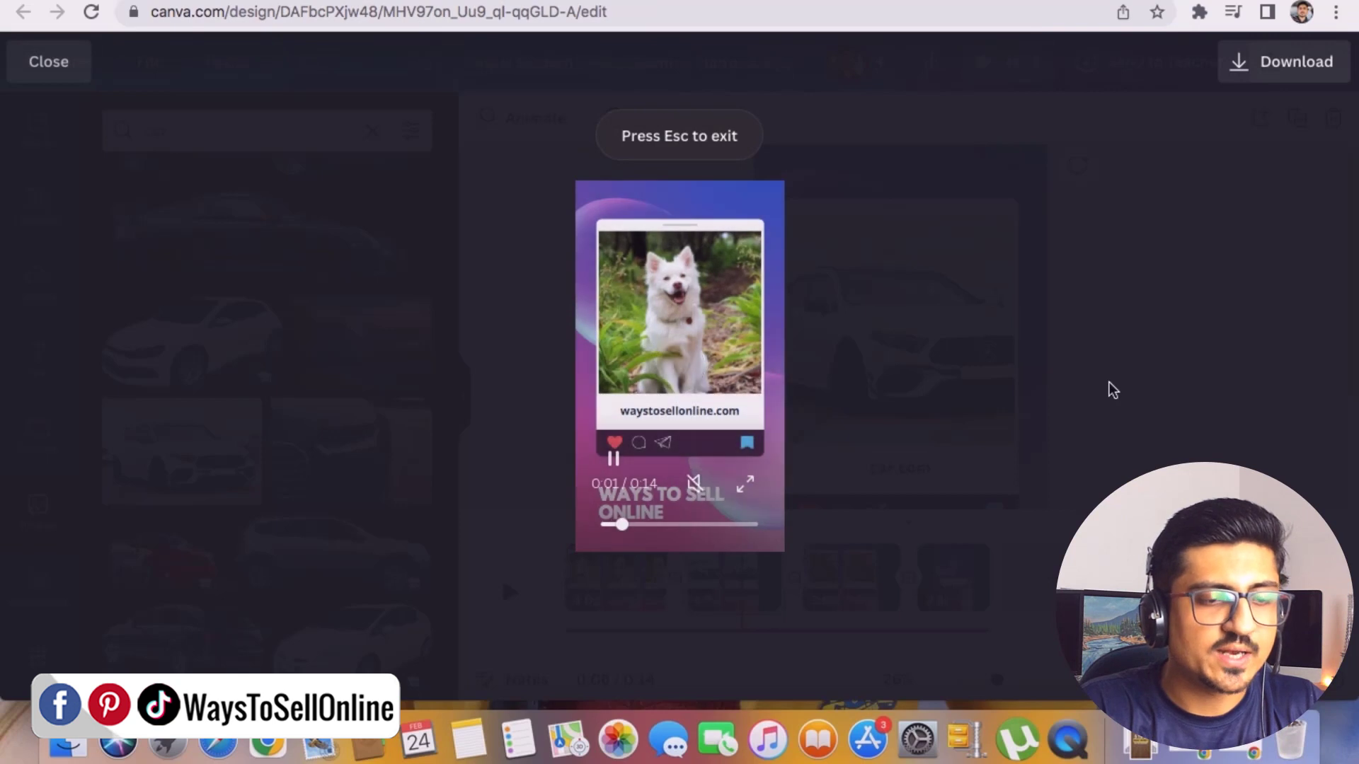
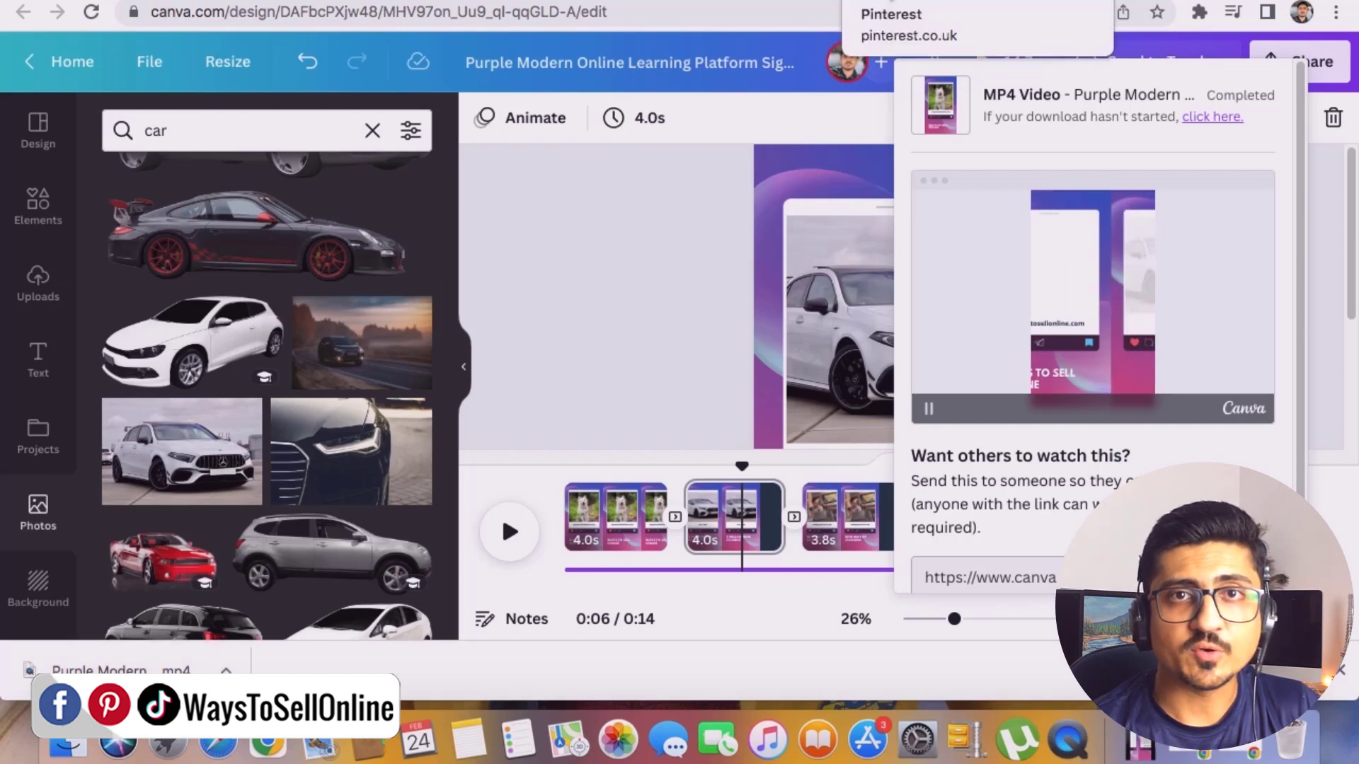
# Step: Switch to Pinterest, open the account's own Ways To Sell Online profile and start creating a new pin
pyautogui.click(906, 1)
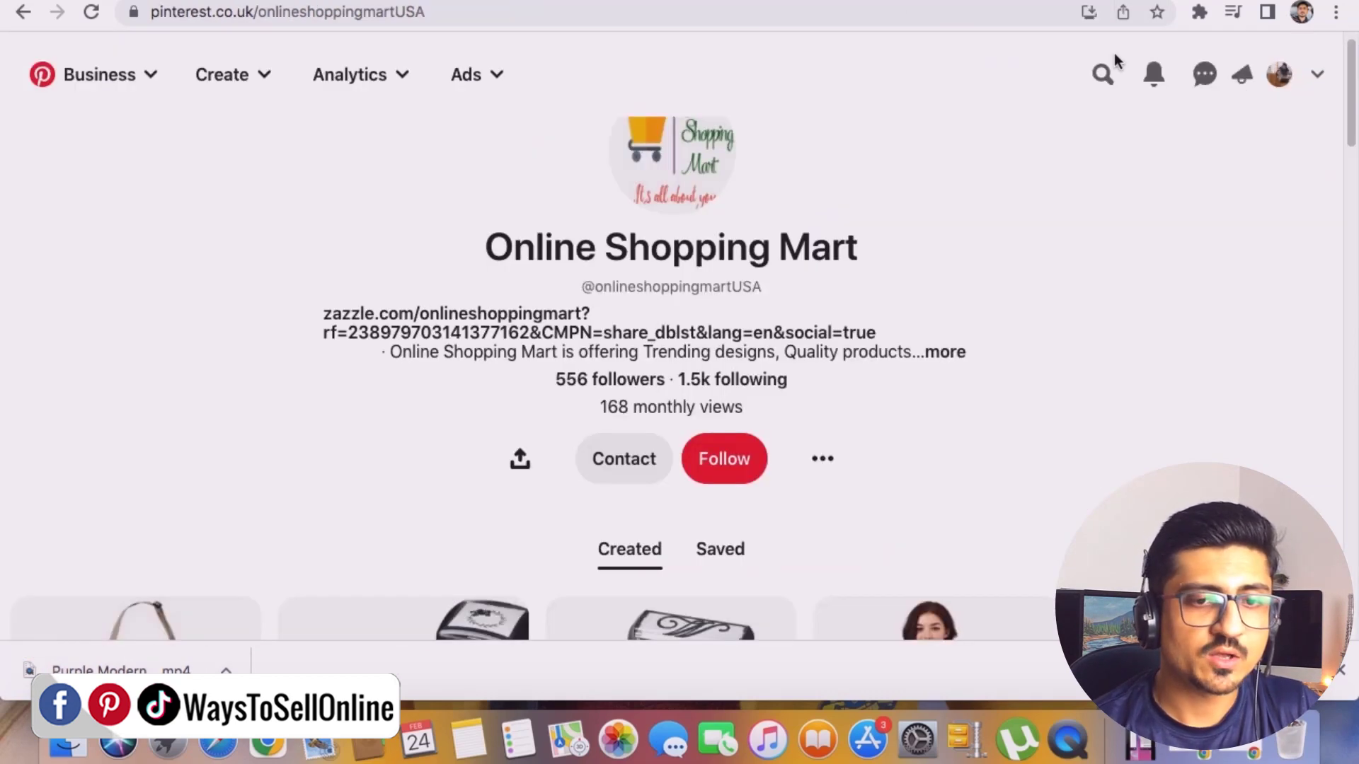
pyautogui.click(1277, 78)
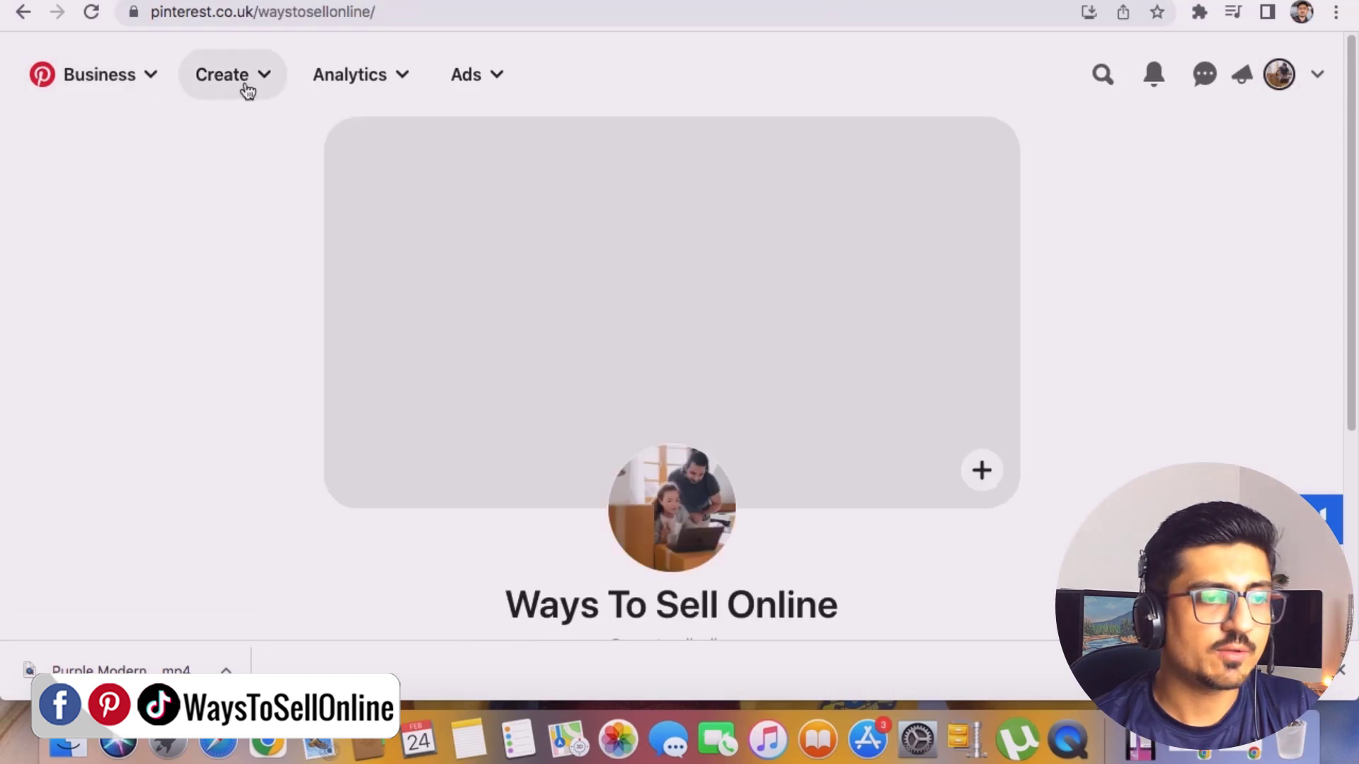
pyautogui.click(246, 87)
pyautogui.click(198, 137)
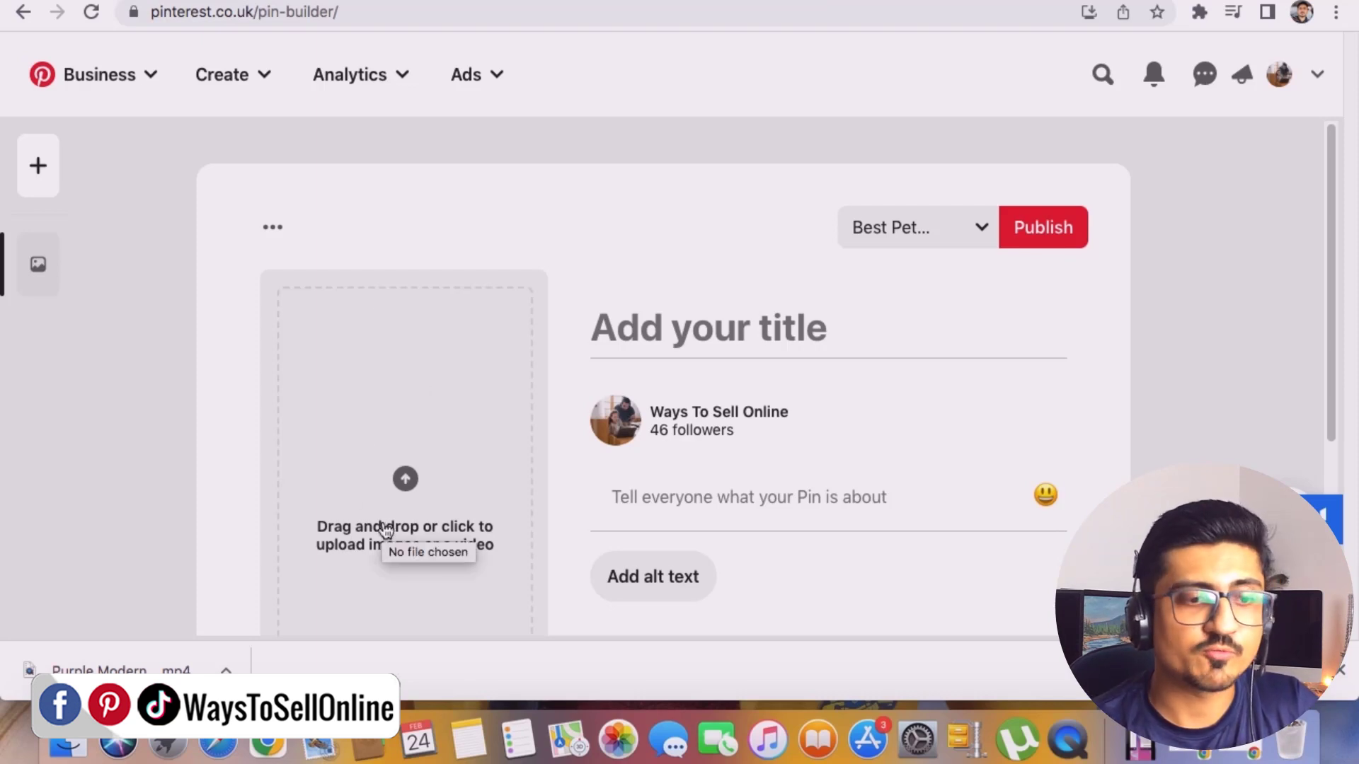
# Step: Upload "Purple Modern Online Learning Platform Sign Up Mobile Video.mp4" from Downloads to the new pin
pyautogui.click(406, 494)
pyautogui.click(382, 246)
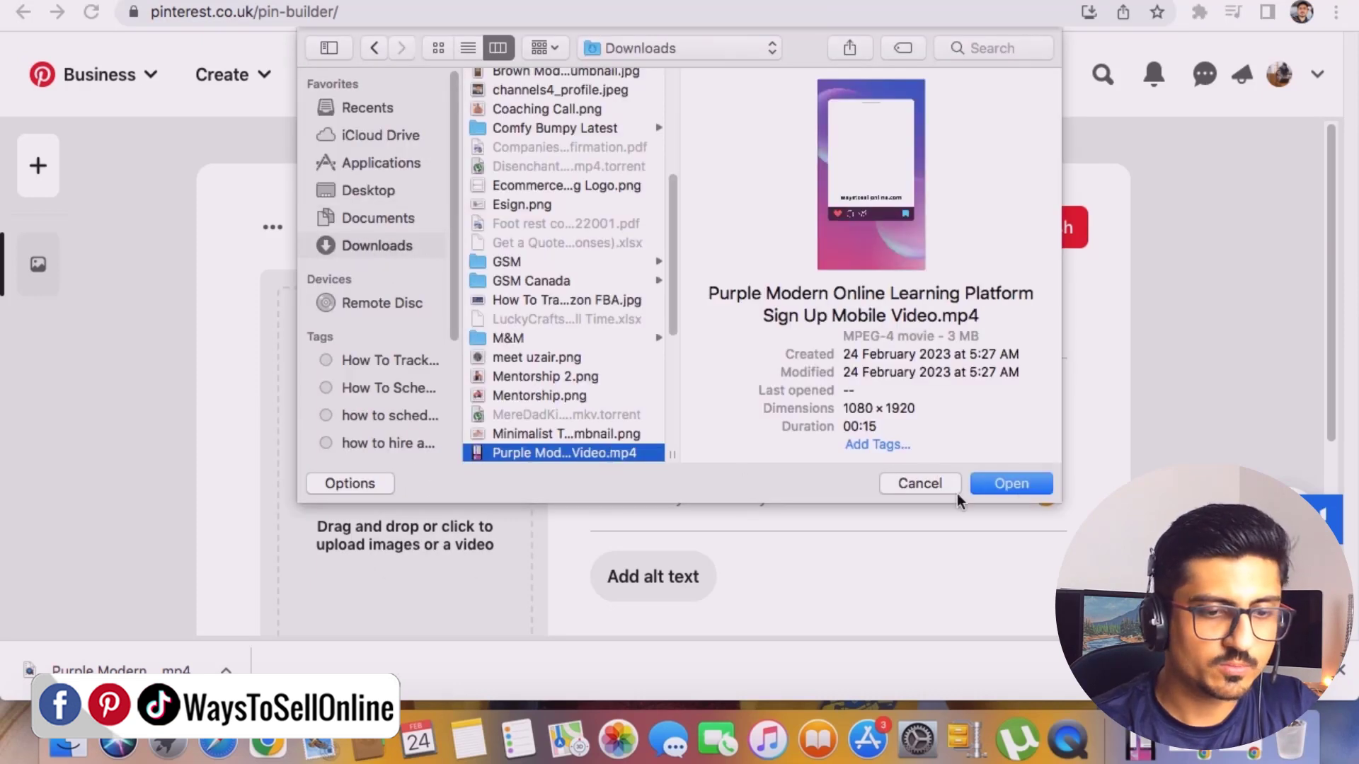
pyautogui.click(1039, 489)
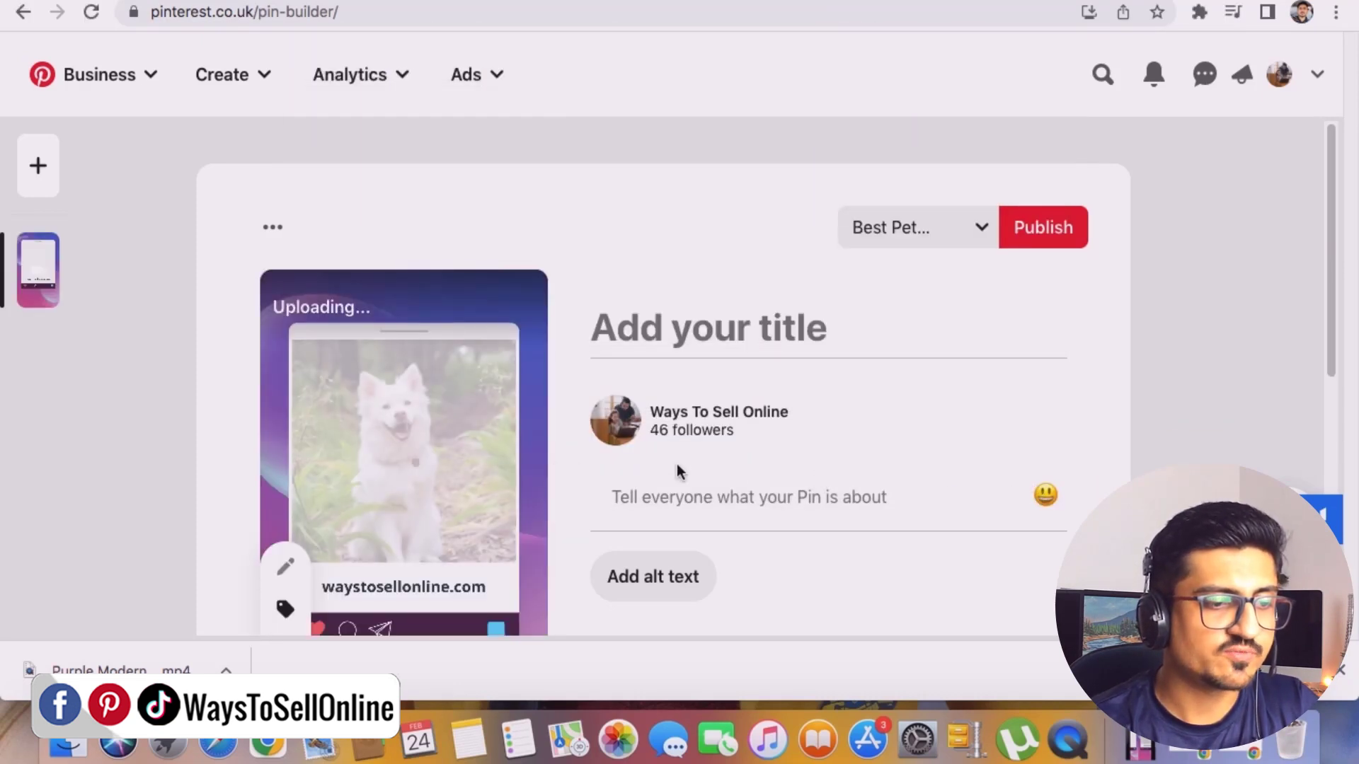
# Step: Review the new pin's video, title field and board selection without entering anything
pyautogui.scroll(-3, 739, 496)
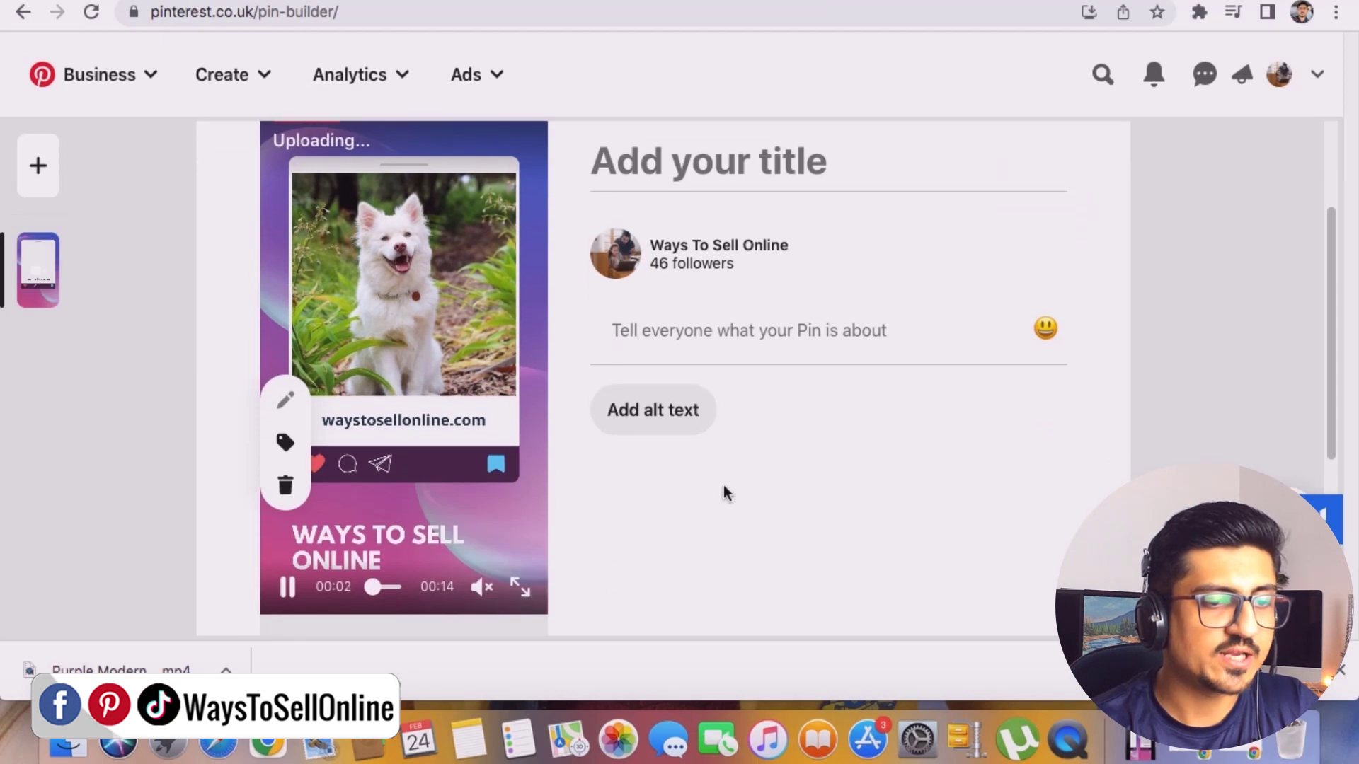
pyautogui.scroll(1, 739, 354)
pyautogui.click(753, 192)
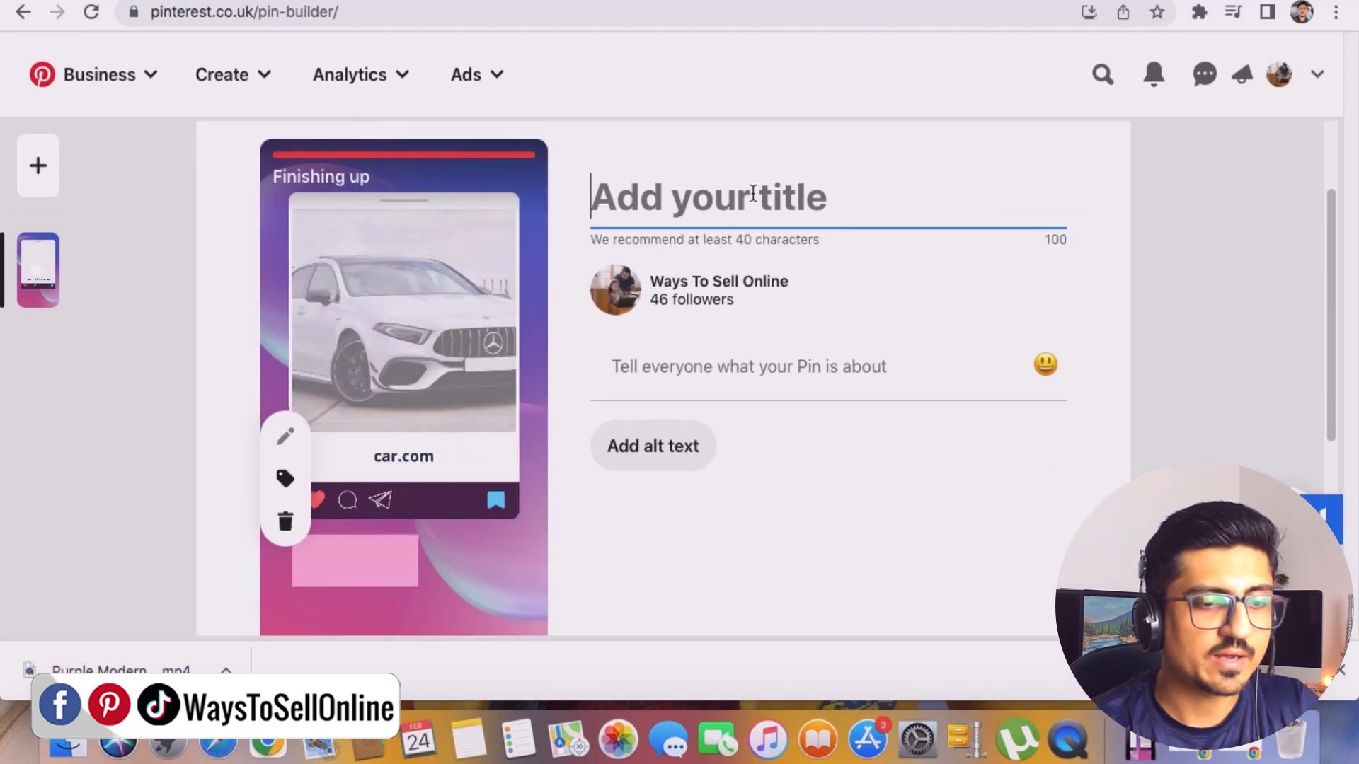
pyautogui.scroll(2, 898, 473)
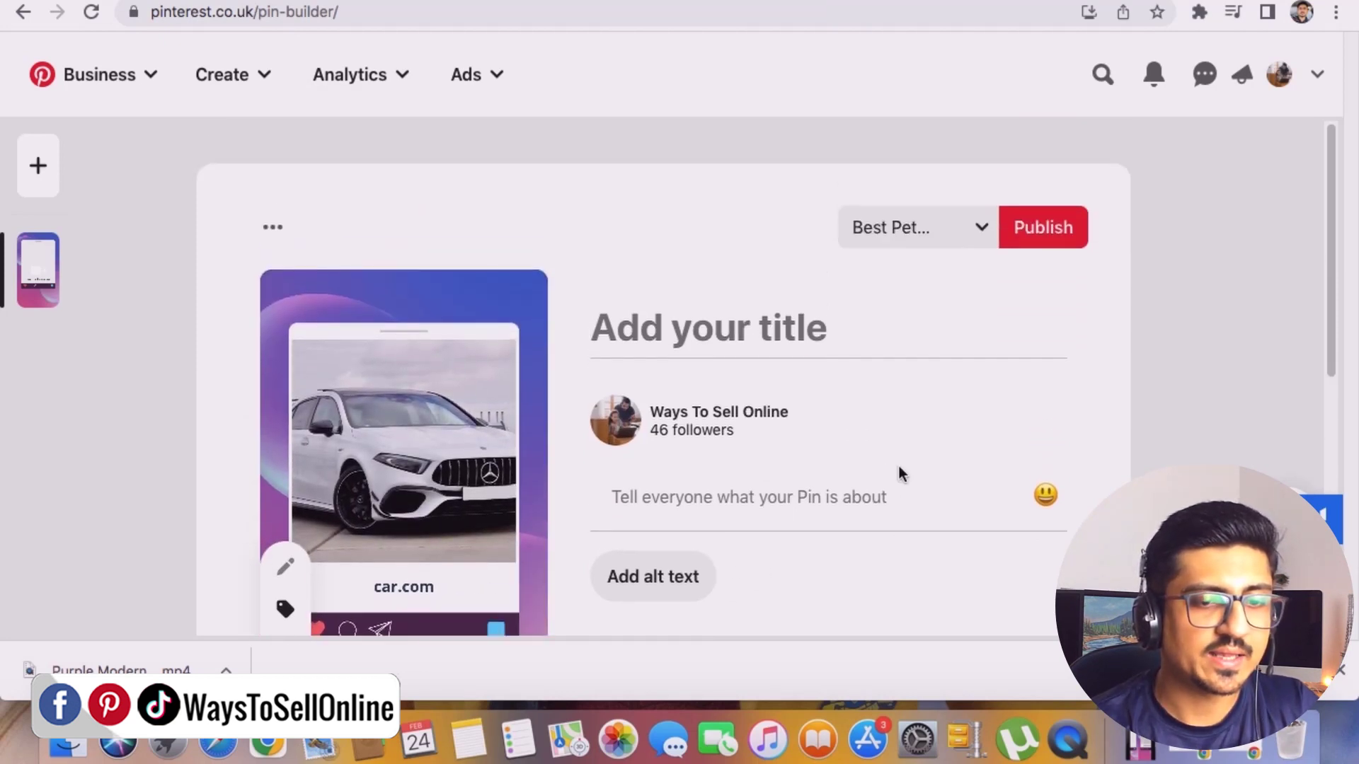
pyautogui.click(982, 230)
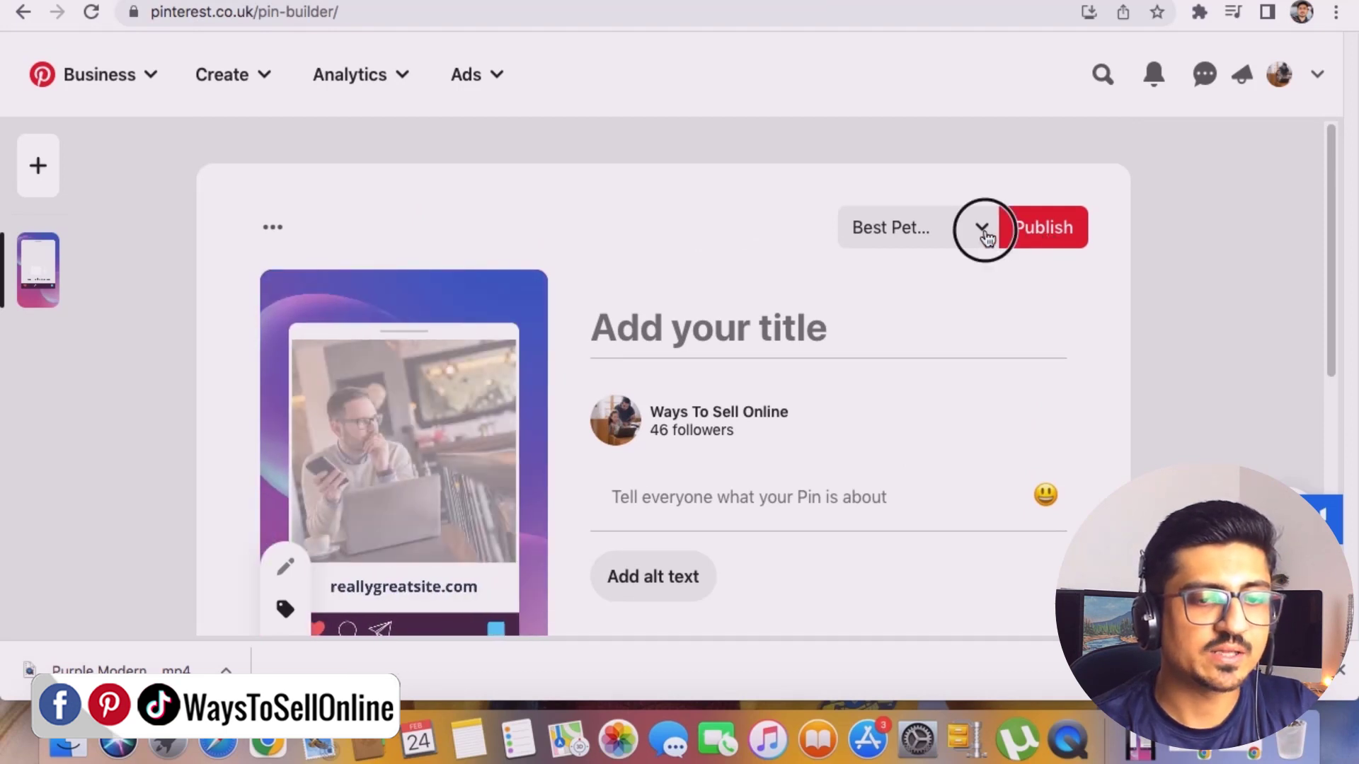
pyautogui.click(1183, 257)
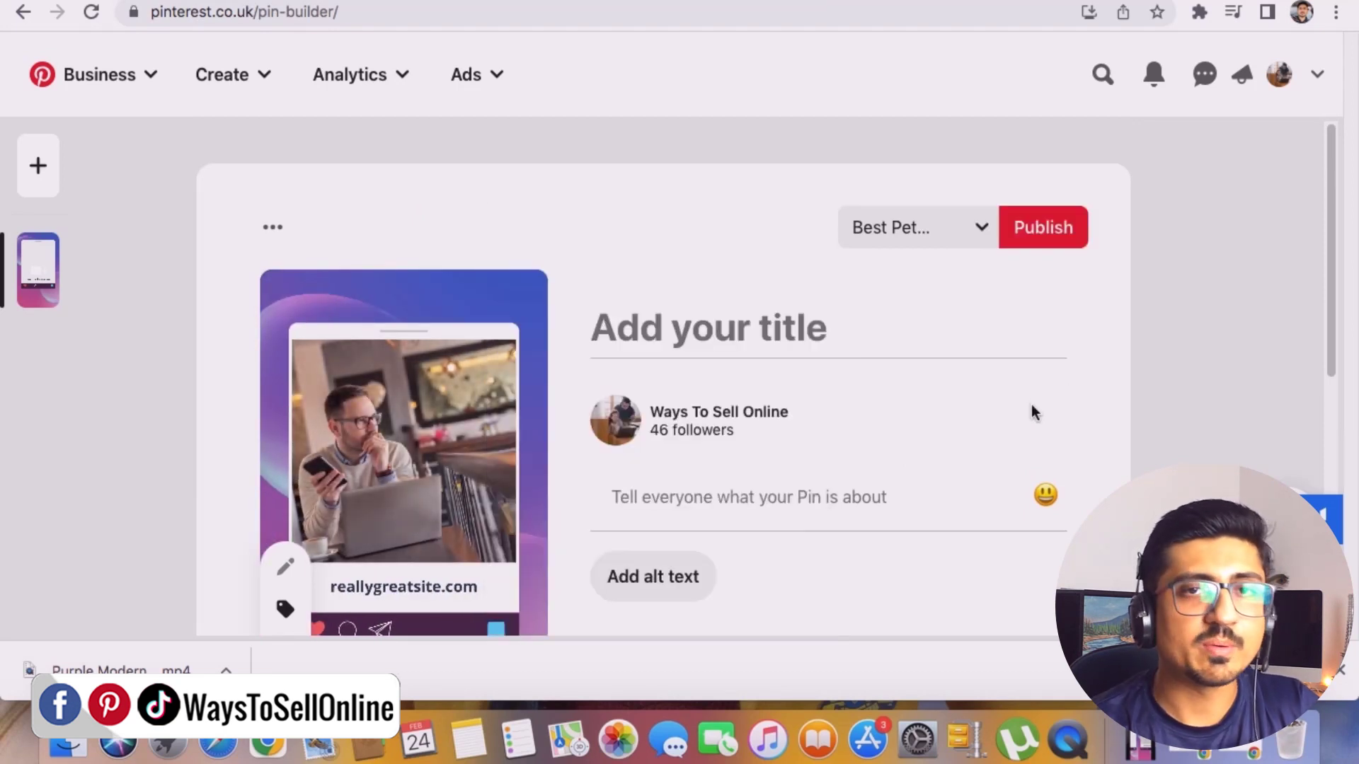